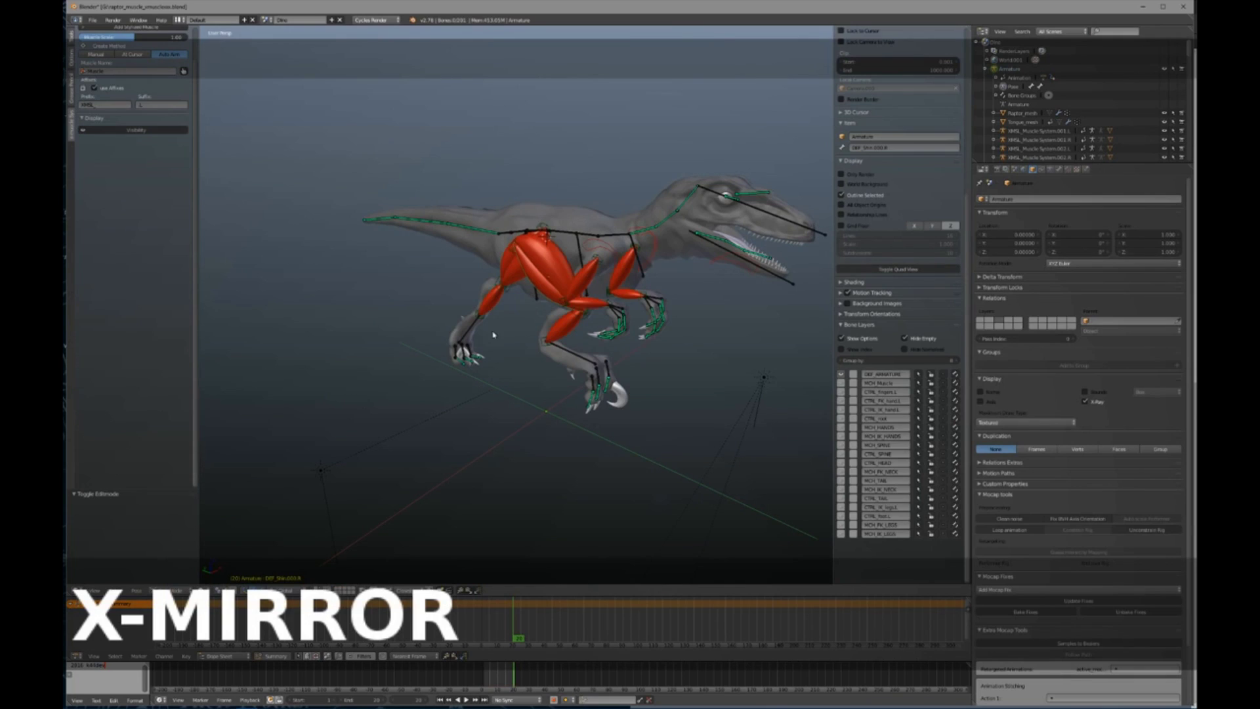
Play the raptor's animation and examine its muscles in motion from another angle.
key("alt+a")
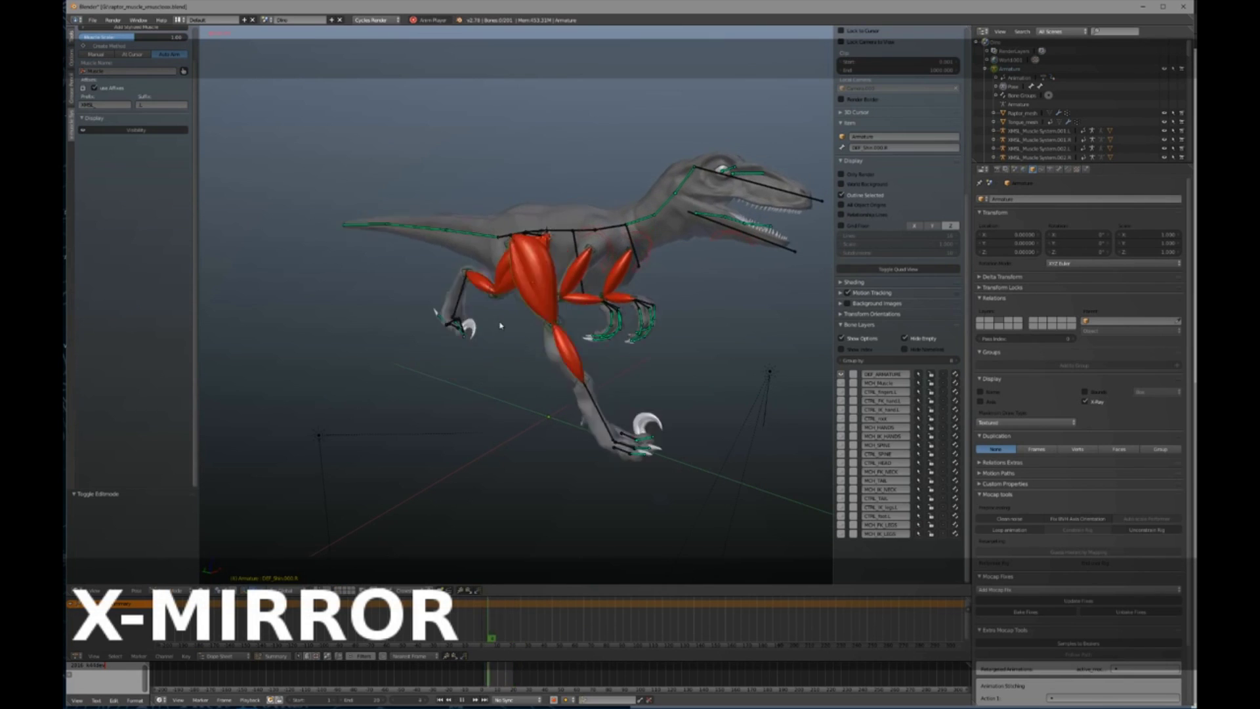
middle_click_drag(584, 339, 407, 327)
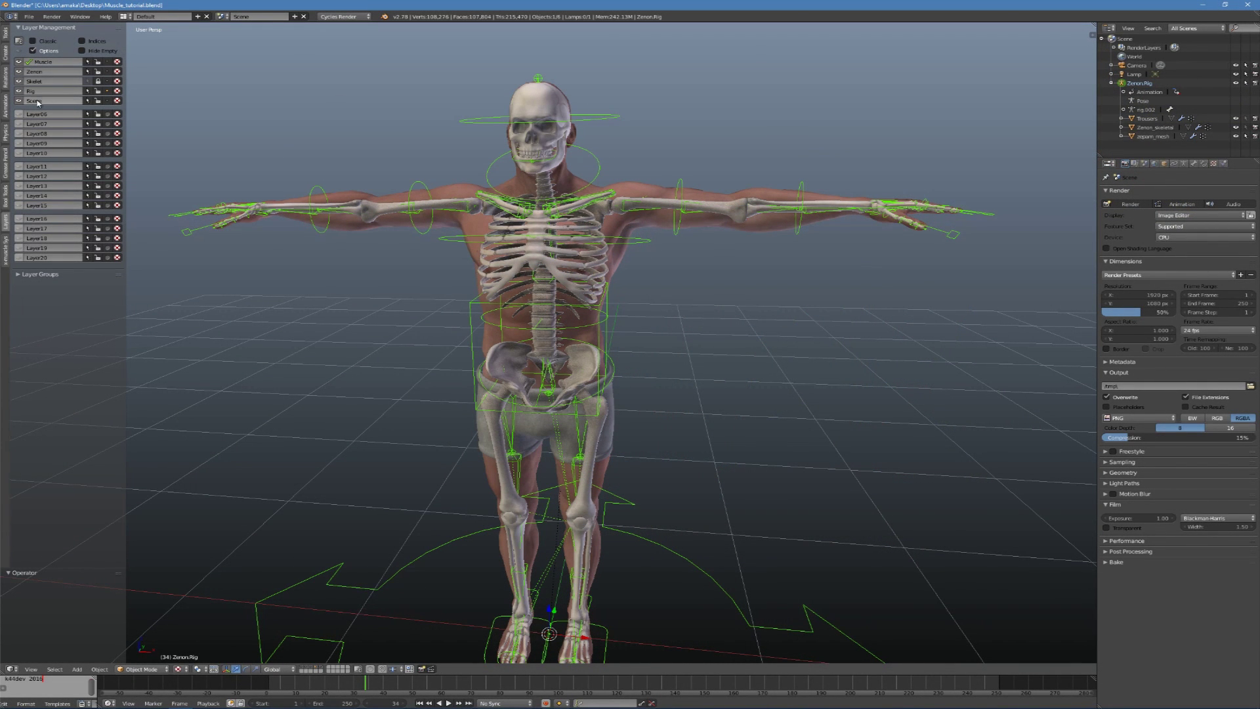
Toggle the Muscle layer's visibility repeatedly to check what it contains.
left_click(19, 63)
left_click(19, 63)
left_click(20, 63)
left_click(21, 63)
left_click(20, 62)
left_click(20, 63)
Select the character's body mesh and the trousers to identify the separate objects.
right_click(476, 438)
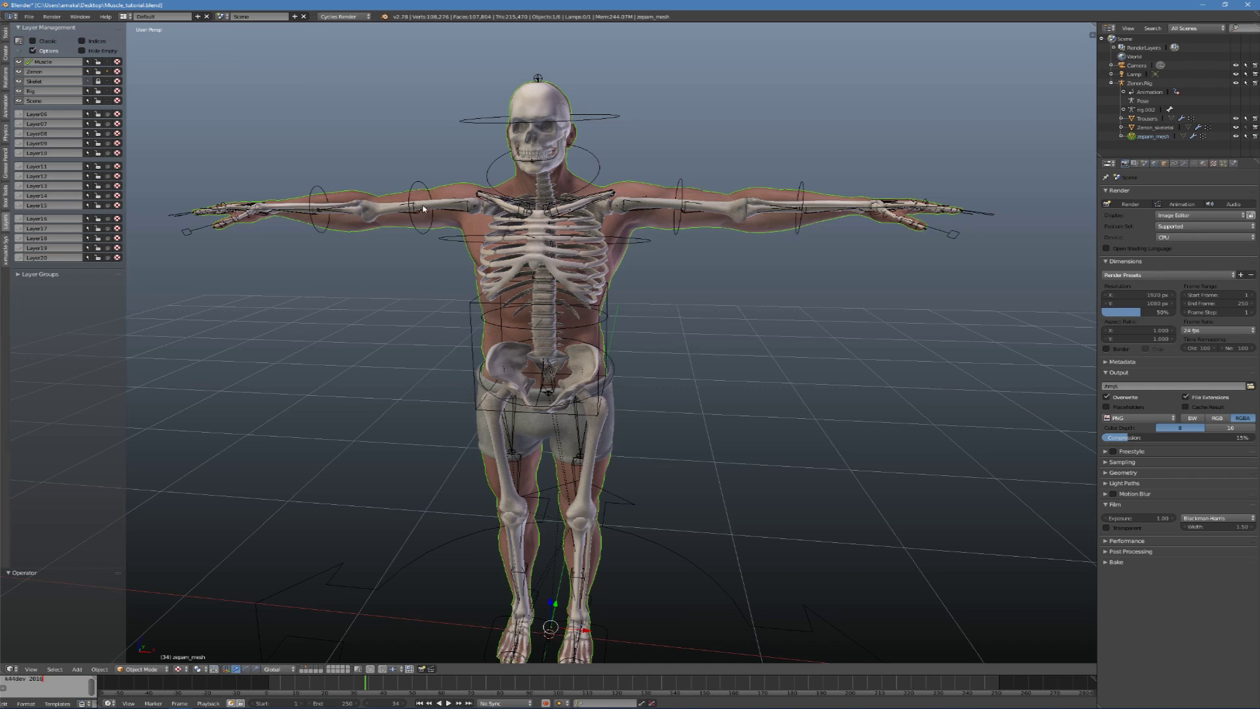
right_click(478, 407)
right_click(476, 420)
right_click(473, 430)
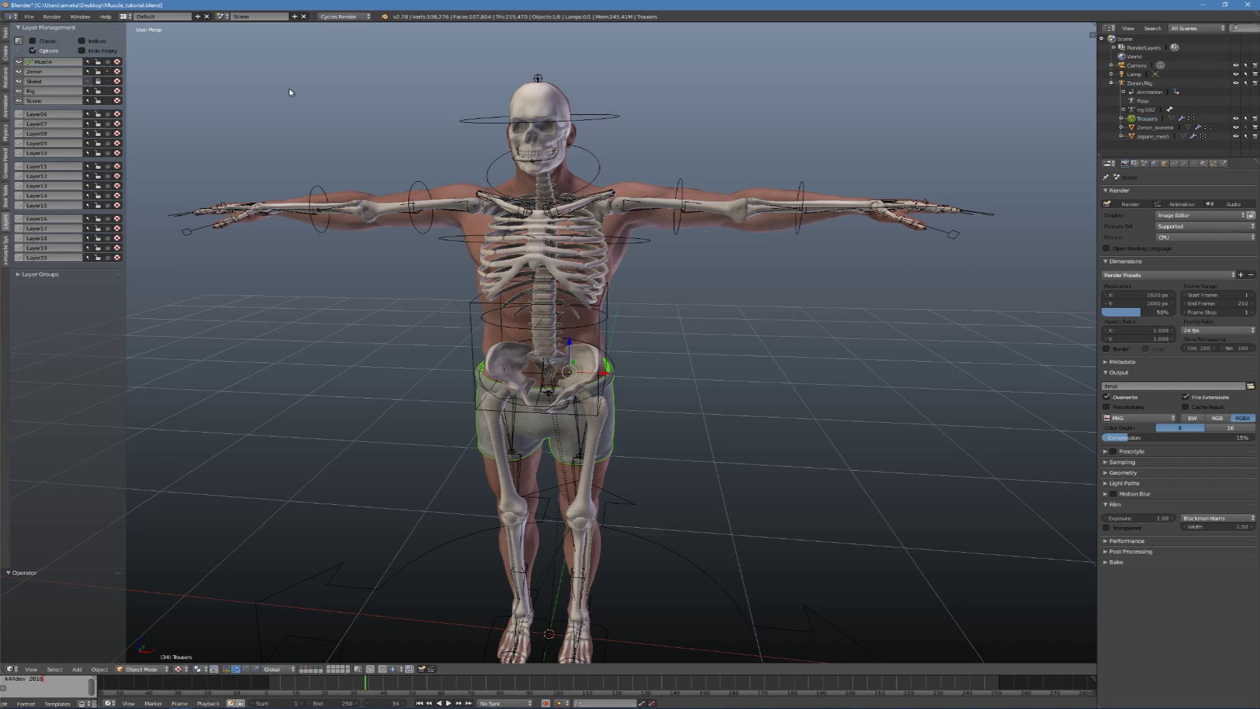
Toggle the visibility of the remaining character and scene layers to examine what each one holds.
left_click(1245, 119)
left_click(17, 62)
left_click(19, 72)
left_click(19, 72)
left_click(19, 81)
left_click(19, 82)
left_click(19, 92)
left_click(19, 92)
left_click(28, 91)
left_click(28, 101)
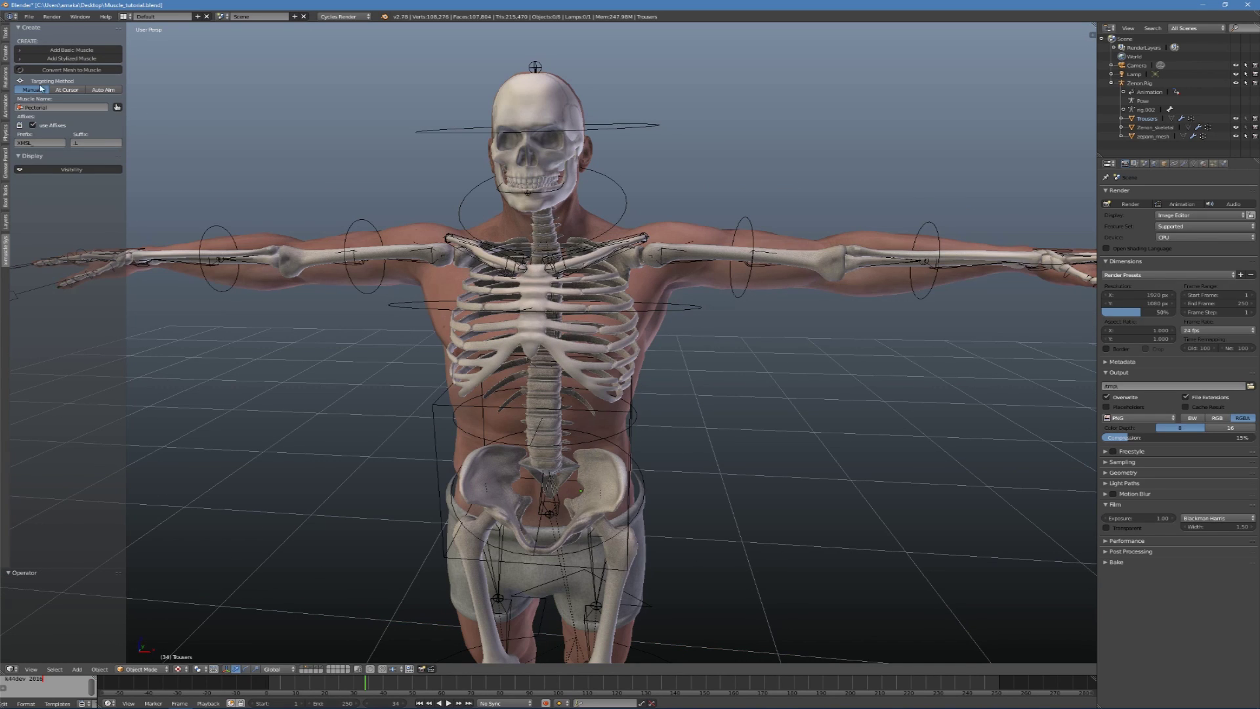
Set the name for the new muscle to Generic.
left_click(74, 106)
type("Gene")
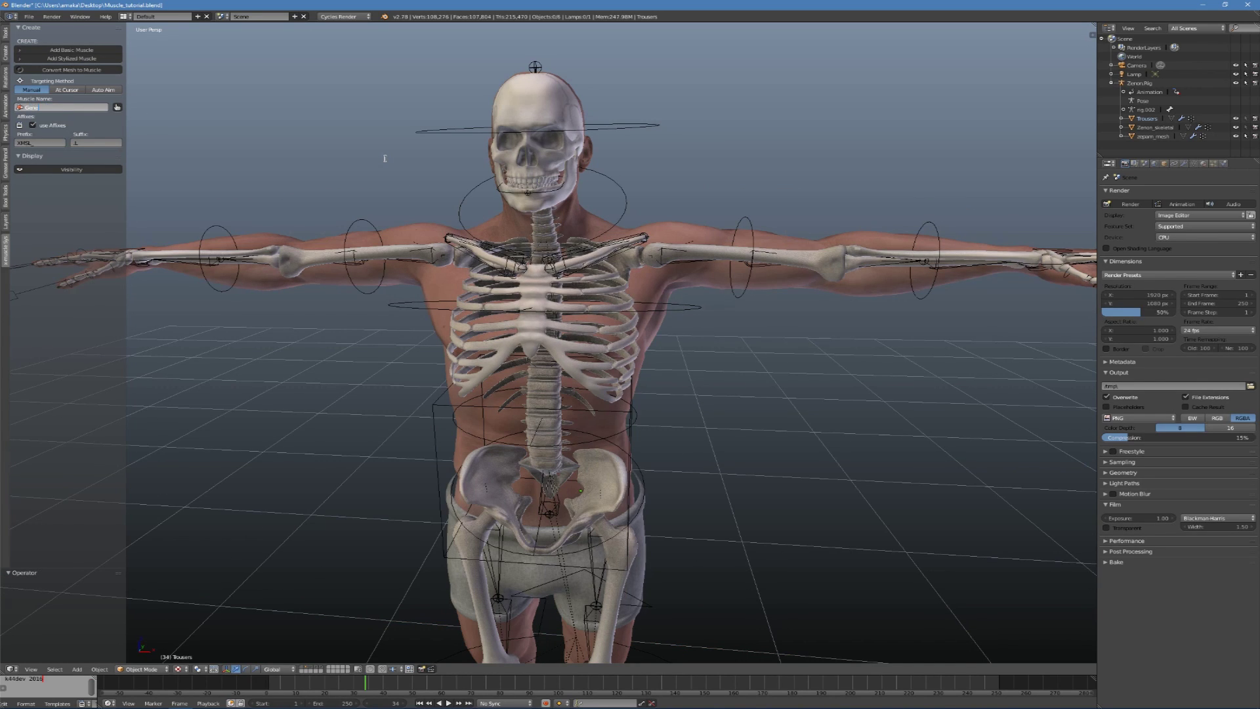
key("Return")
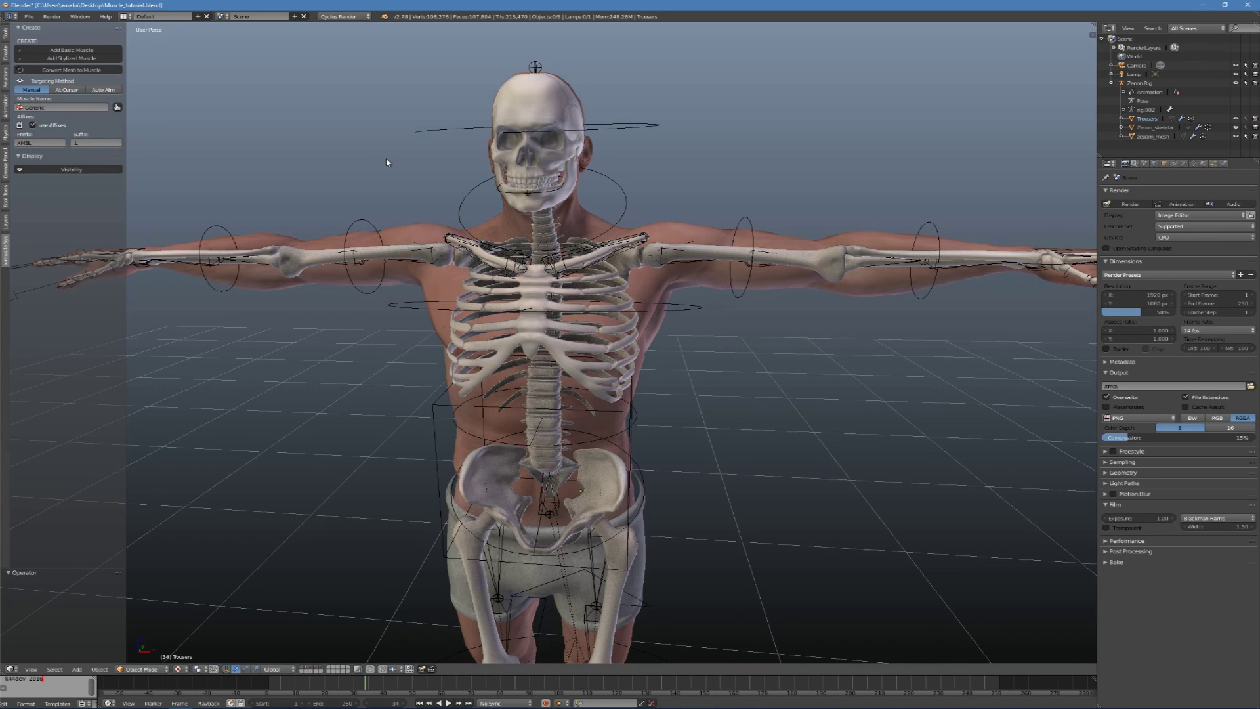
Add a basic muscle, scale it down and move it into the empty space beside the character, above its outstretched arm's side of the floor.
left_click(103, 50)
scroll(275, 195, "down", 6)
key("s")
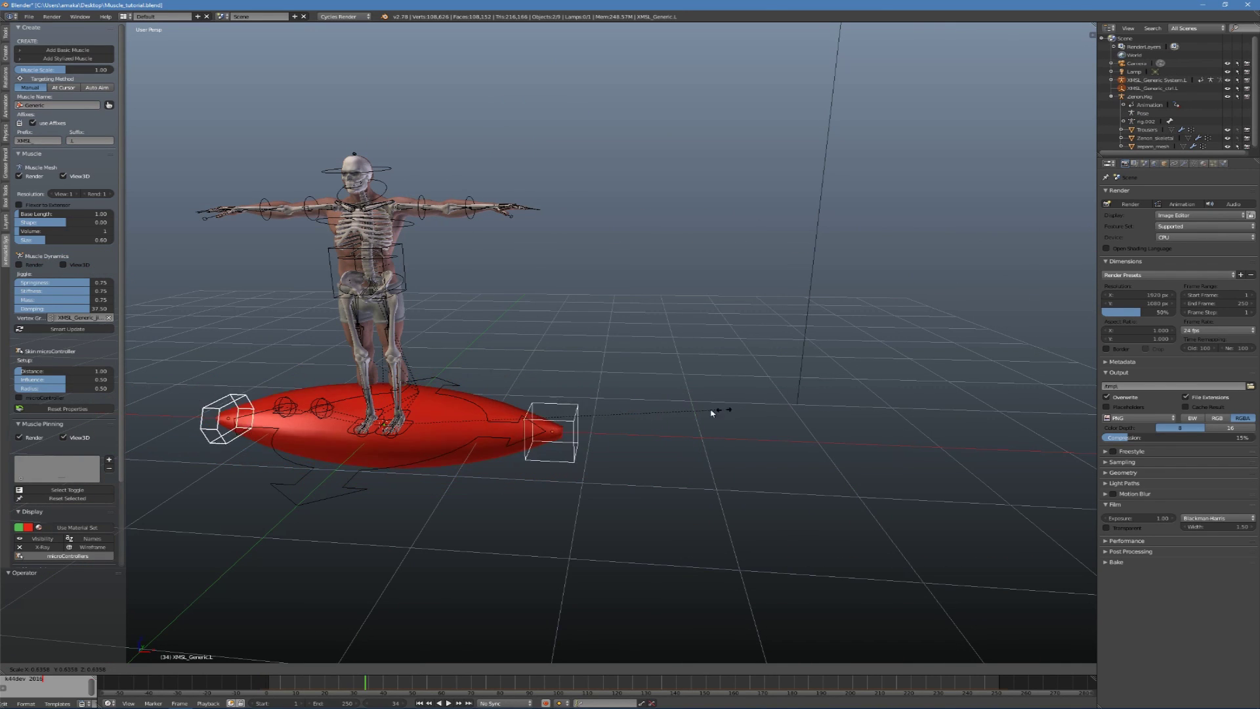
left_click(502, 413)
key("g")
left_click(778, 172)
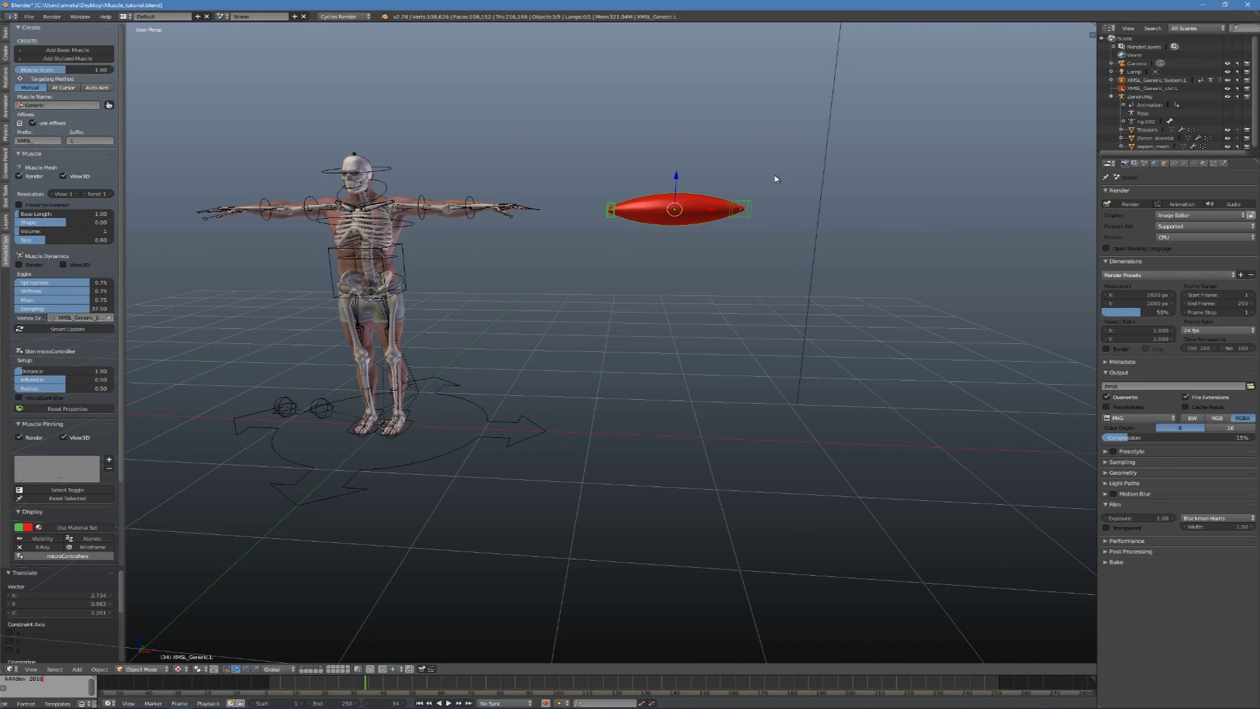
Put the muscle in Edit Mode and split the 3D view side by side, framing the character in one view and the muscle in the other.
key("Tab")
key("KP_Decimal")
left_click_drag(1093, 27, 540, 98)
scroll(430, 230, "down", 4)
middle_click_drag(180, 268, 500, 270, "shift")
scroll(301, 377, "up", 7)
scroll(301, 381, "down", 3)
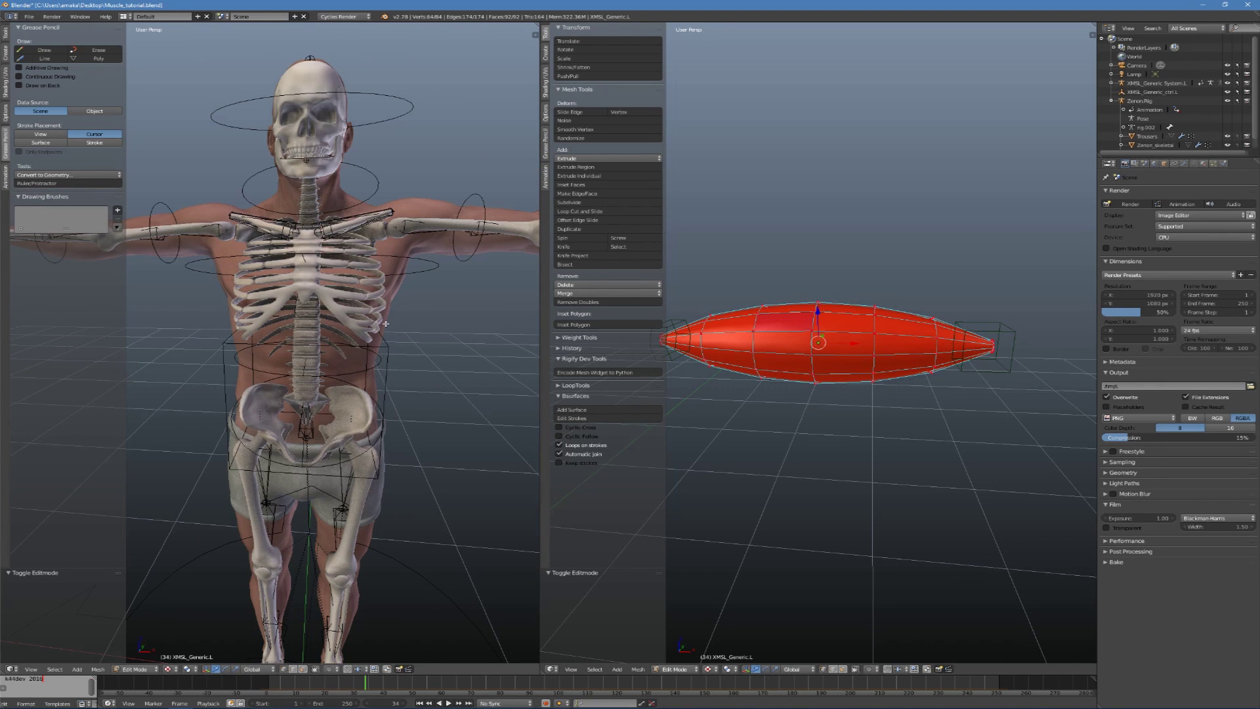
Unwrap the muscle mesh with Smart UV Project, keeping the default settings.
key("u")
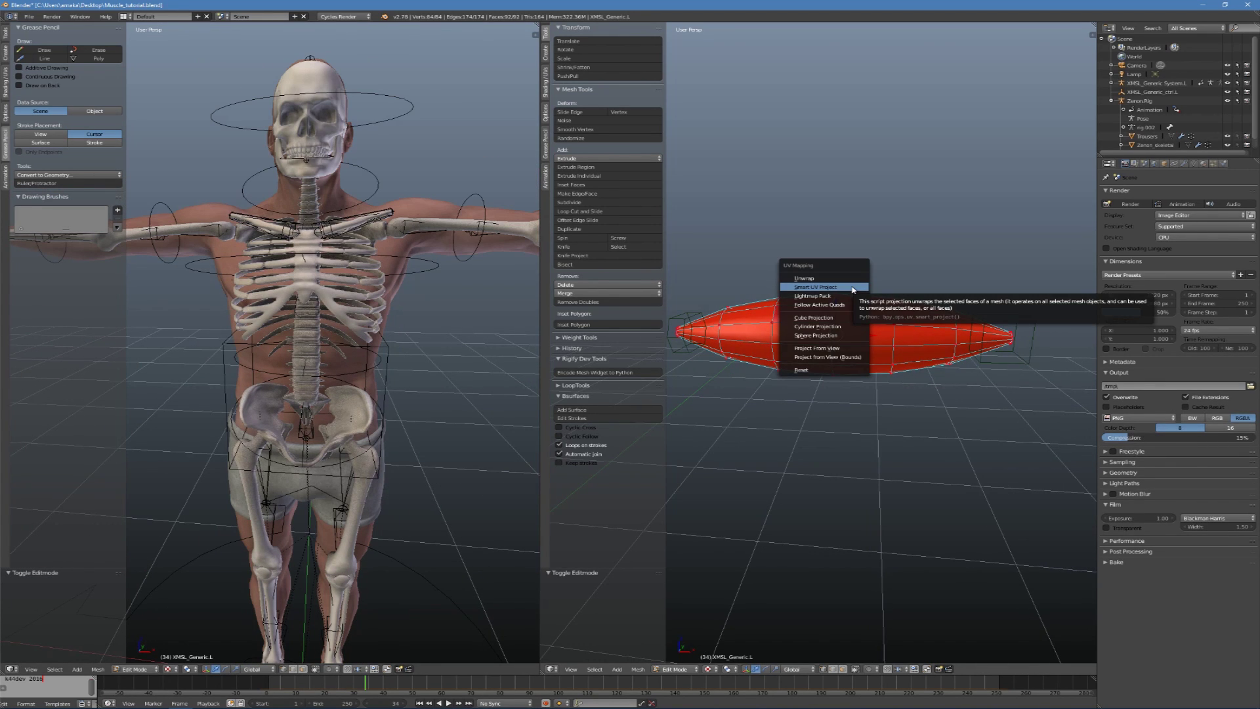
left_click(832, 287)
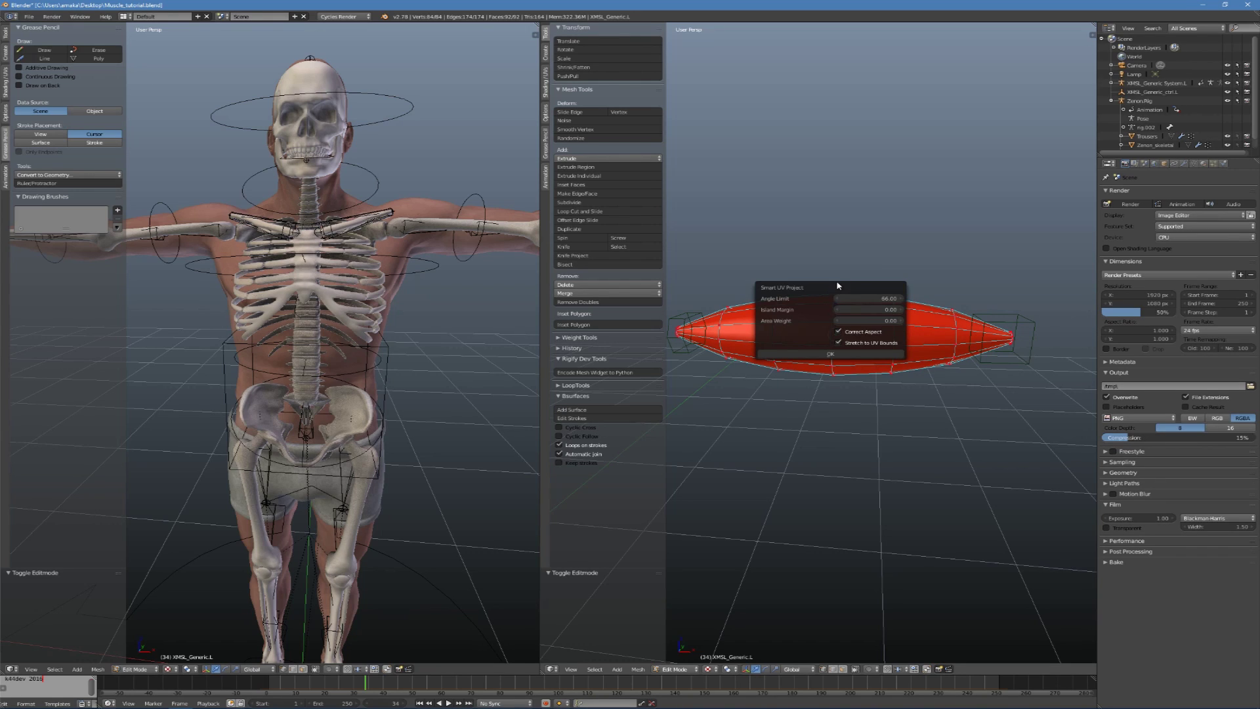
left_click(813, 355)
Split the muscle's view horizontally, turn the upper area into a UV/Image Editor fitted to the UV grid, and leave Edit Mode.
left_click_drag(1092, 28, 1021, 270)
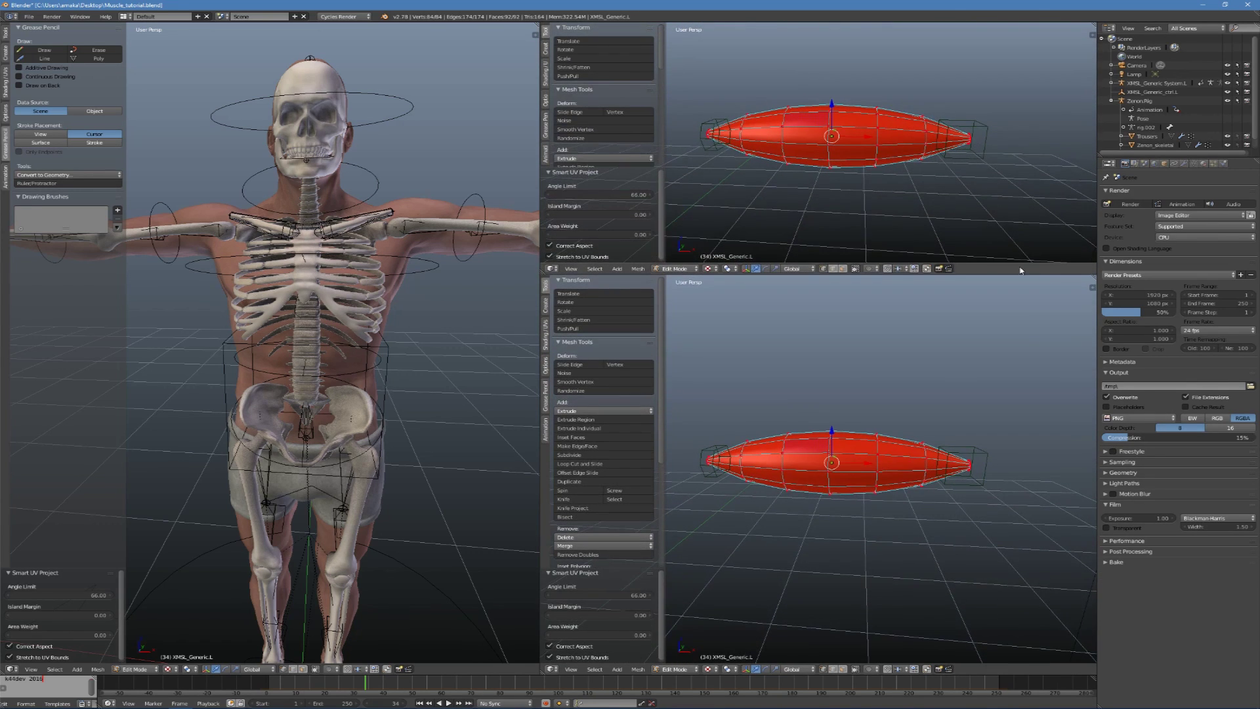
left_click(551, 269)
left_click(584, 201)
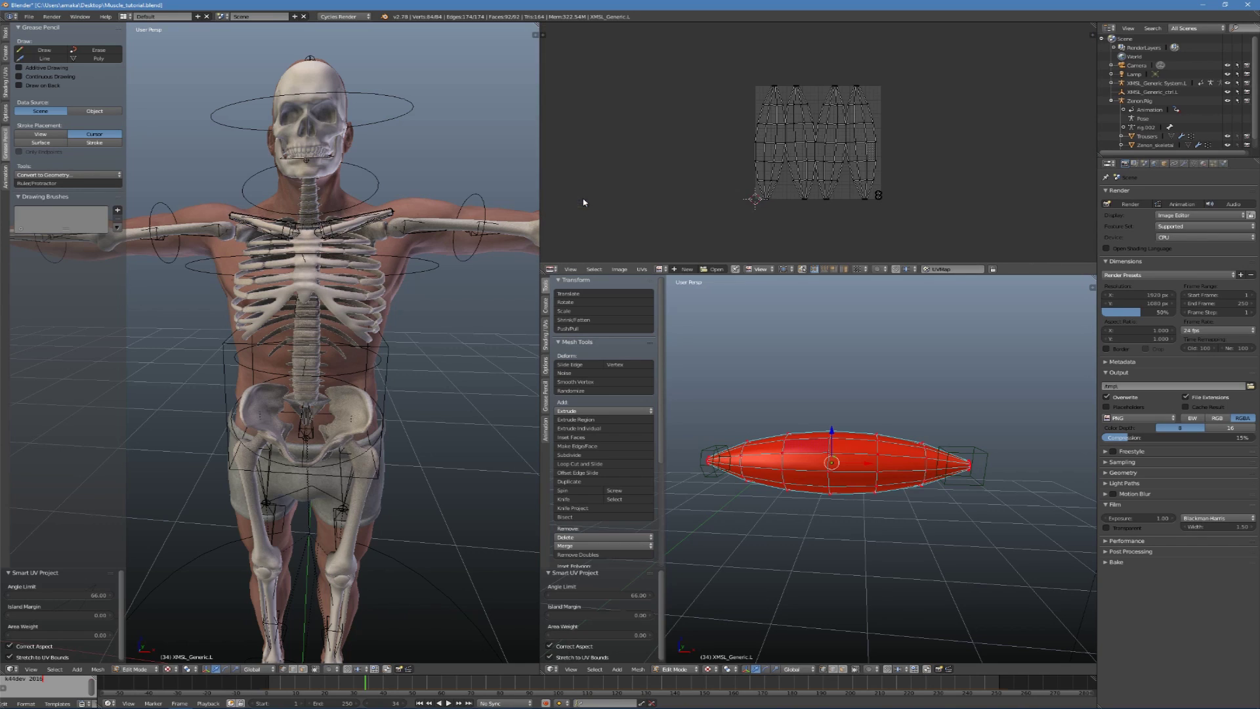
key("Home")
key("Tab")
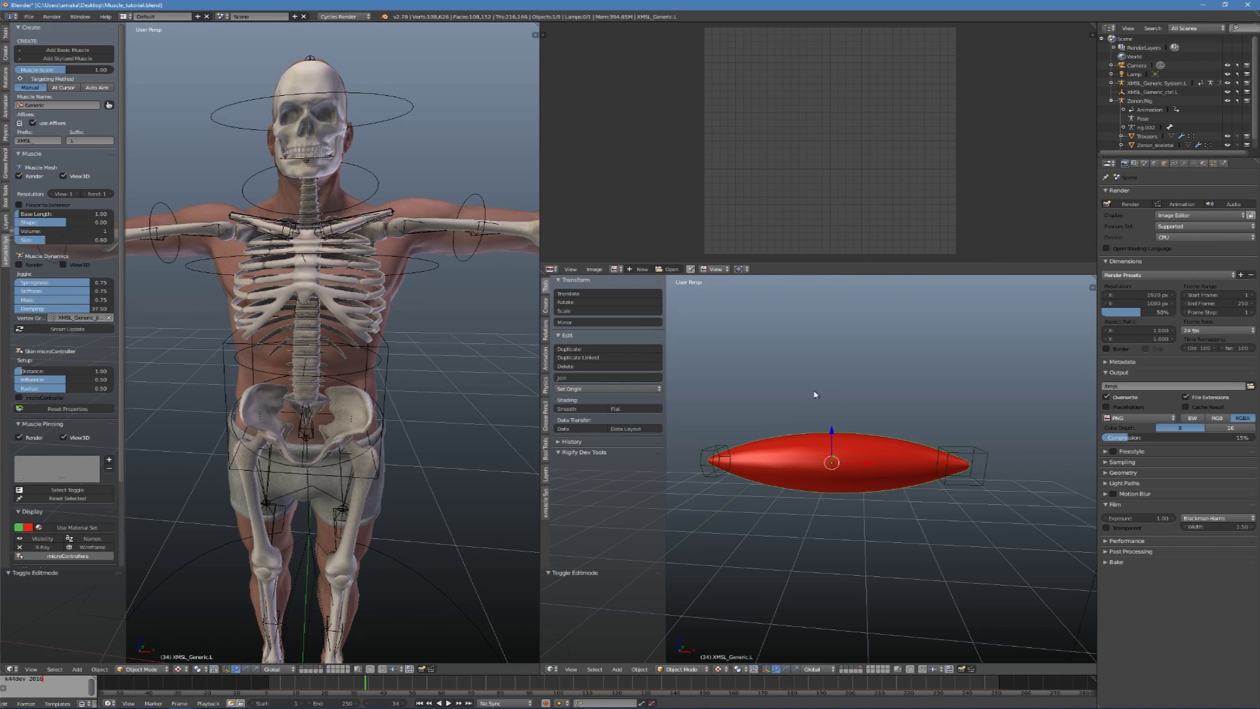
Switch the muscle to Texture Paint mode, adjust the brush radius and add a Diffuse Color paint slot.
left_click(682, 669)
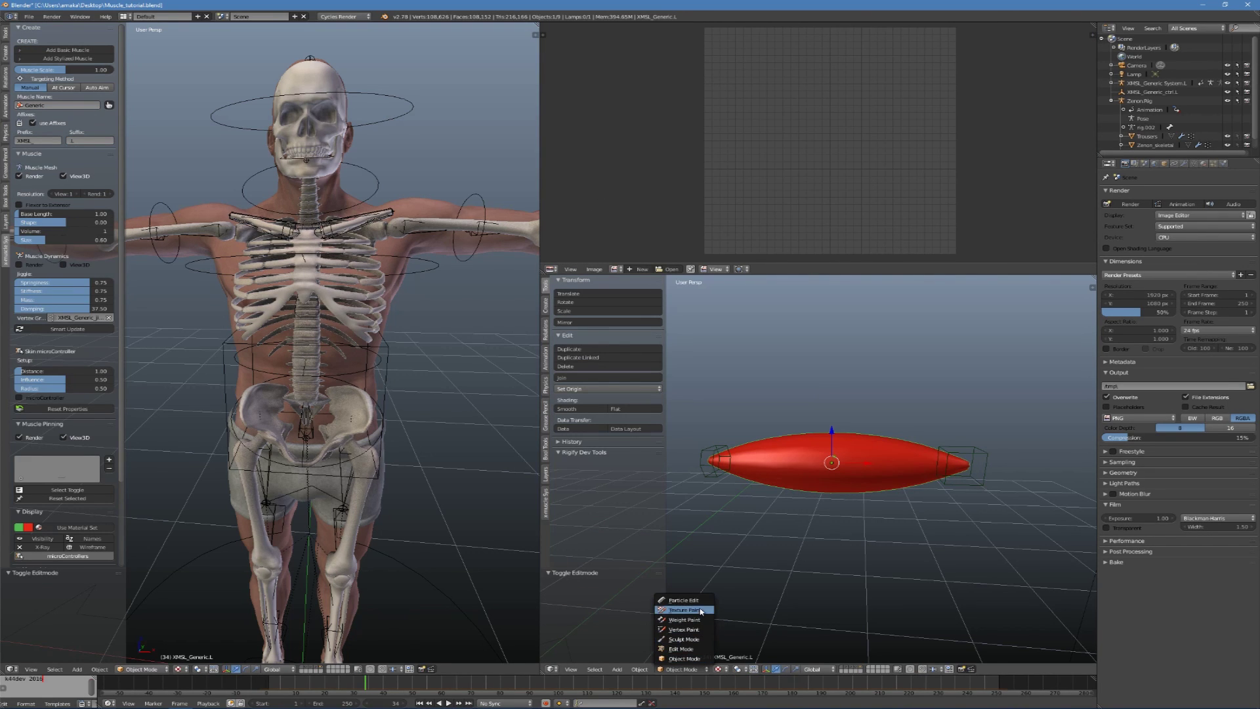
left_click(680, 599)
key("f")
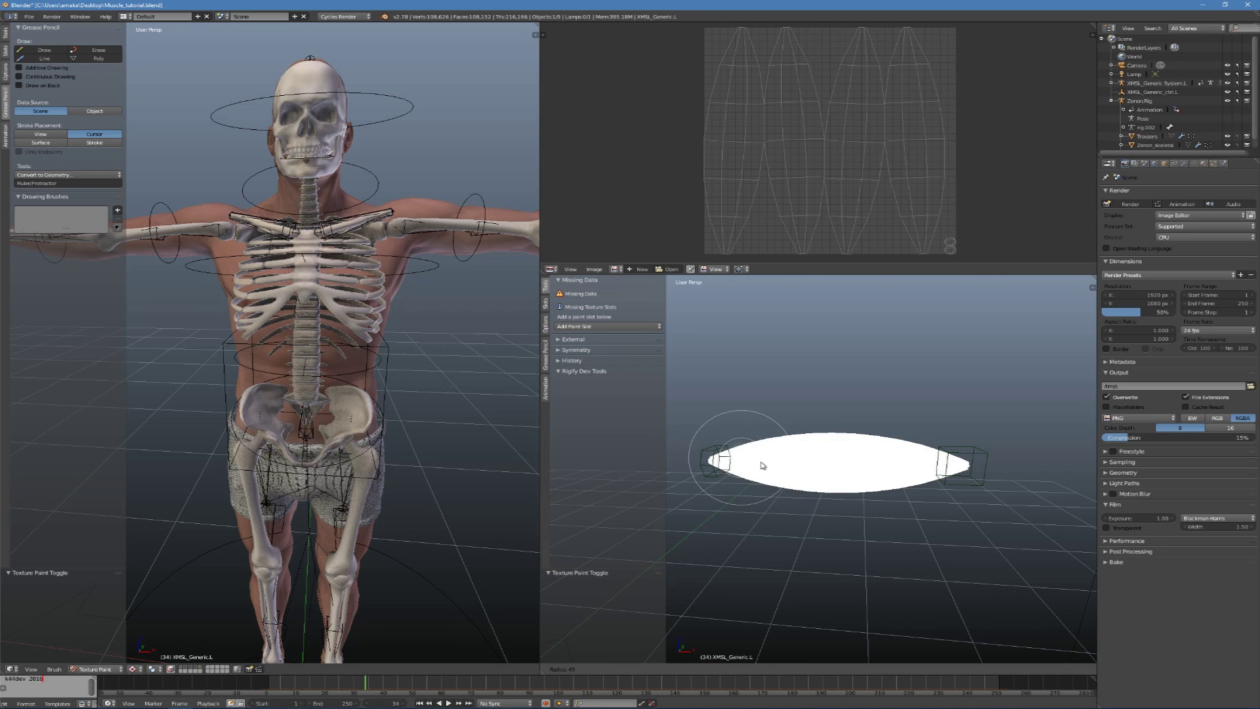
left_click(726, 429)
left_click(591, 326)
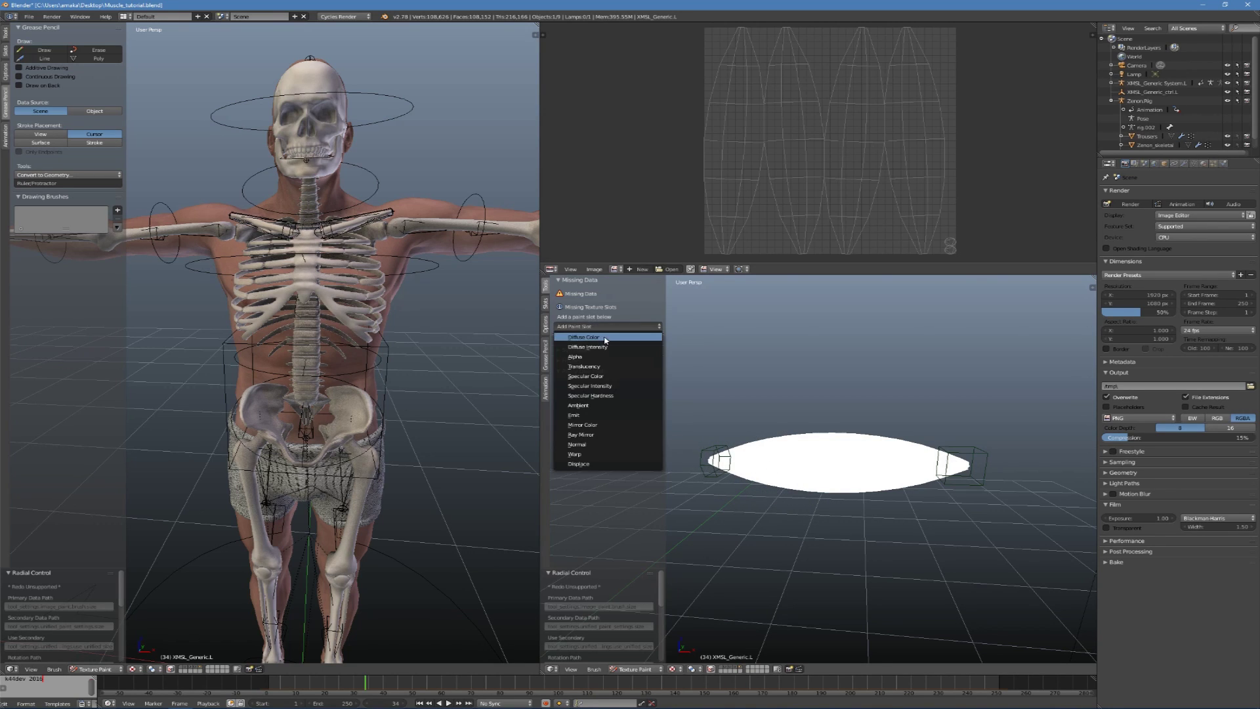
left_click(602, 337)
left_click(601, 409)
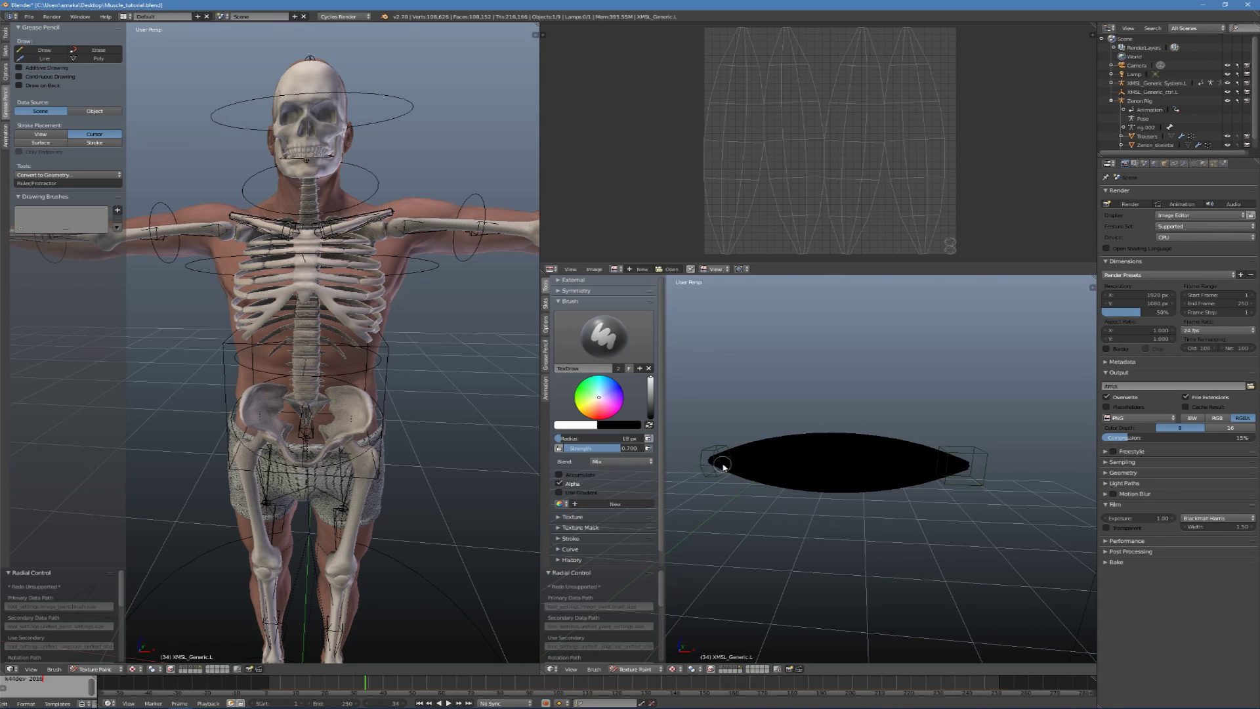
Paint the muscle's tapered ends white and its belly red, and brush lengthwise fibre strokes along it.
mouse_move(714, 461)
left_mouse_down()
mouse_move(726, 482)
mouse_move(735, 456)
left_mouse_up()
left_click_drag(939, 460, 956, 514)
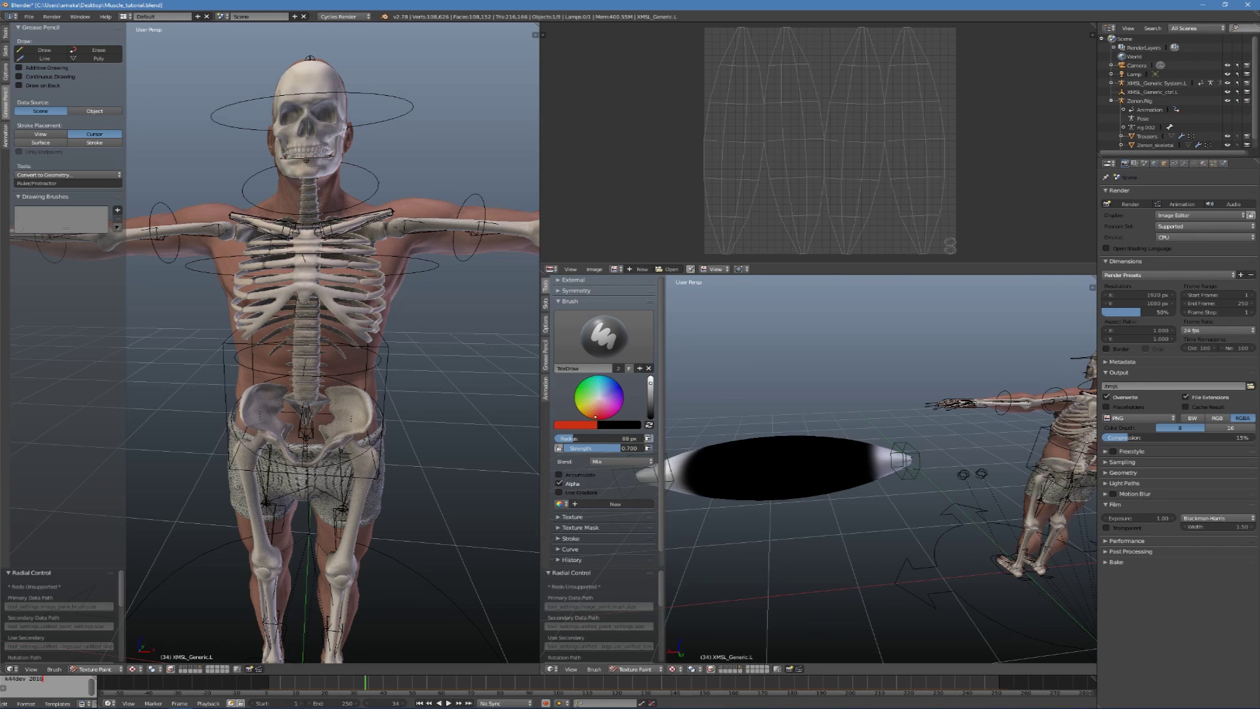
mouse_move(797, 458)
left_mouse_down()
mouse_move(745, 499)
mouse_move(775, 472)
mouse_move(732, 490)
left_mouse_up()
middle_click_drag(732, 489, 836, 526)
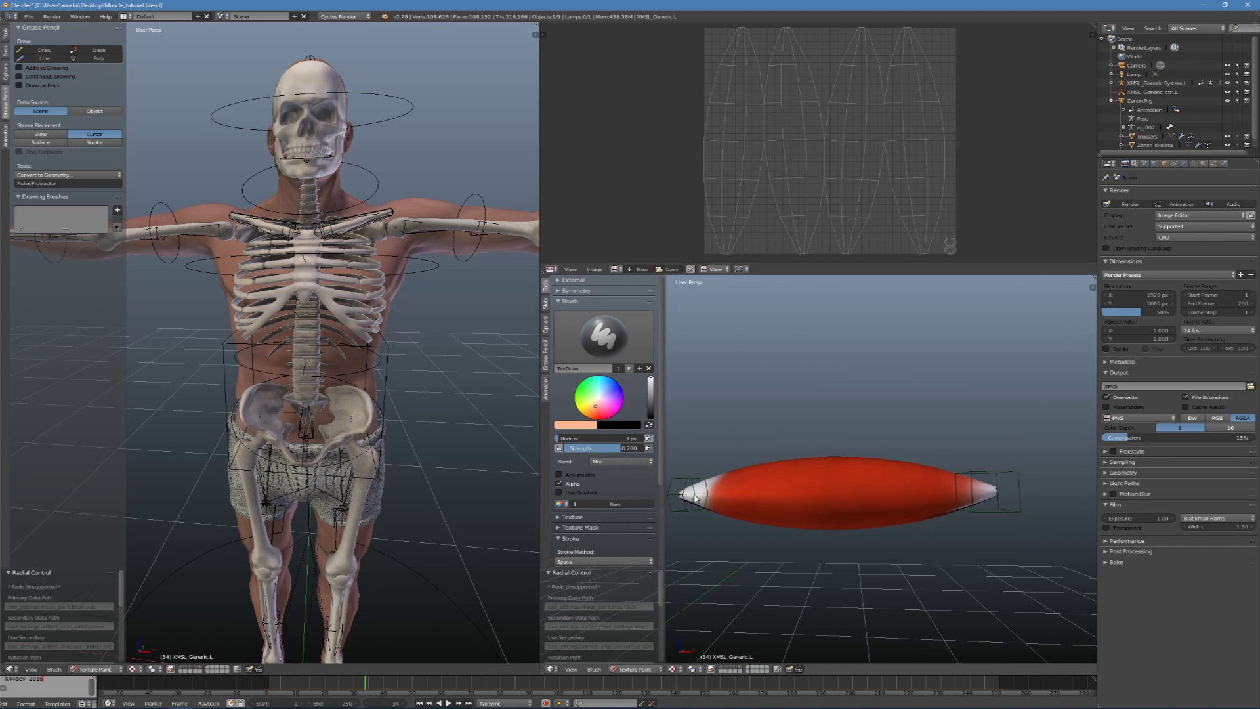
left_click_drag(711, 490, 965, 489)
left_click_drag(742, 511, 961, 509)
mouse_move(1021, 501)
middle_mouse_down()
mouse_move(872, 515)
mouse_move(748, 468)
middle_mouse_up()
left_click_drag(748, 468, 978, 463)
left_click_drag(978, 463, 998, 463)
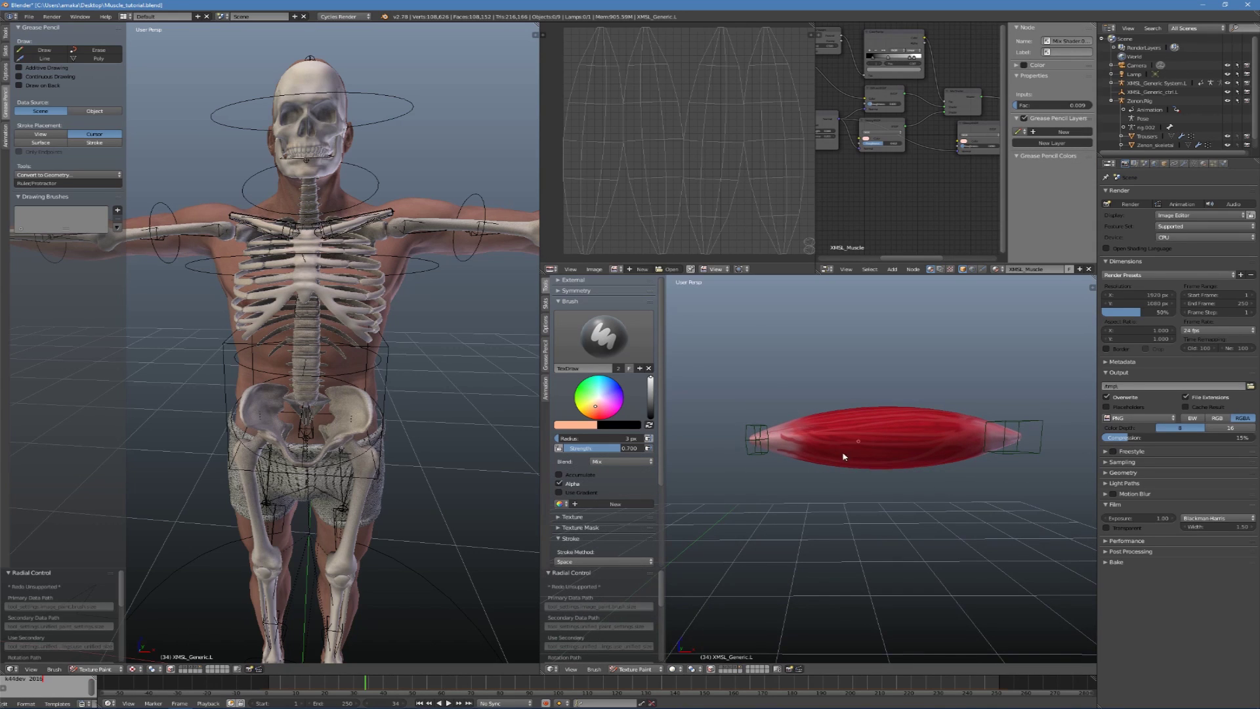
Return the muscle to Object Mode and display Muscle.png in the image editor.
left_click(646, 669)
left_click(627, 656)
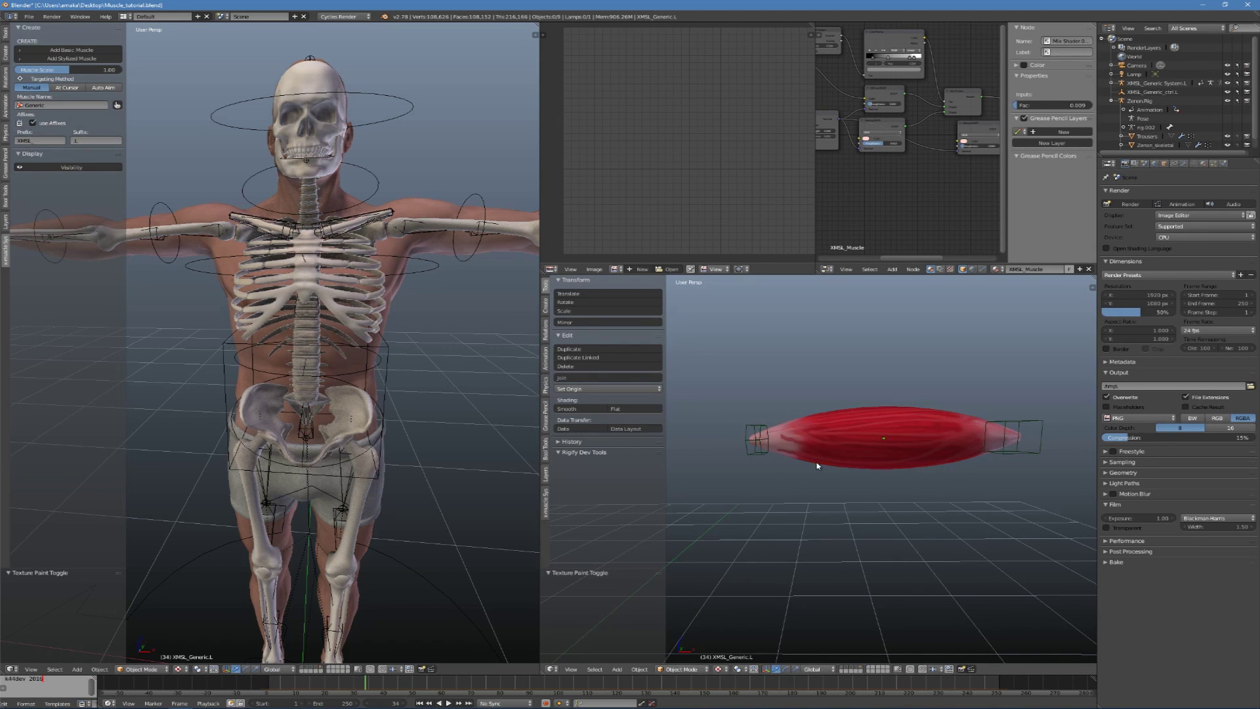
middle_click_drag(847, 446, 821, 423)
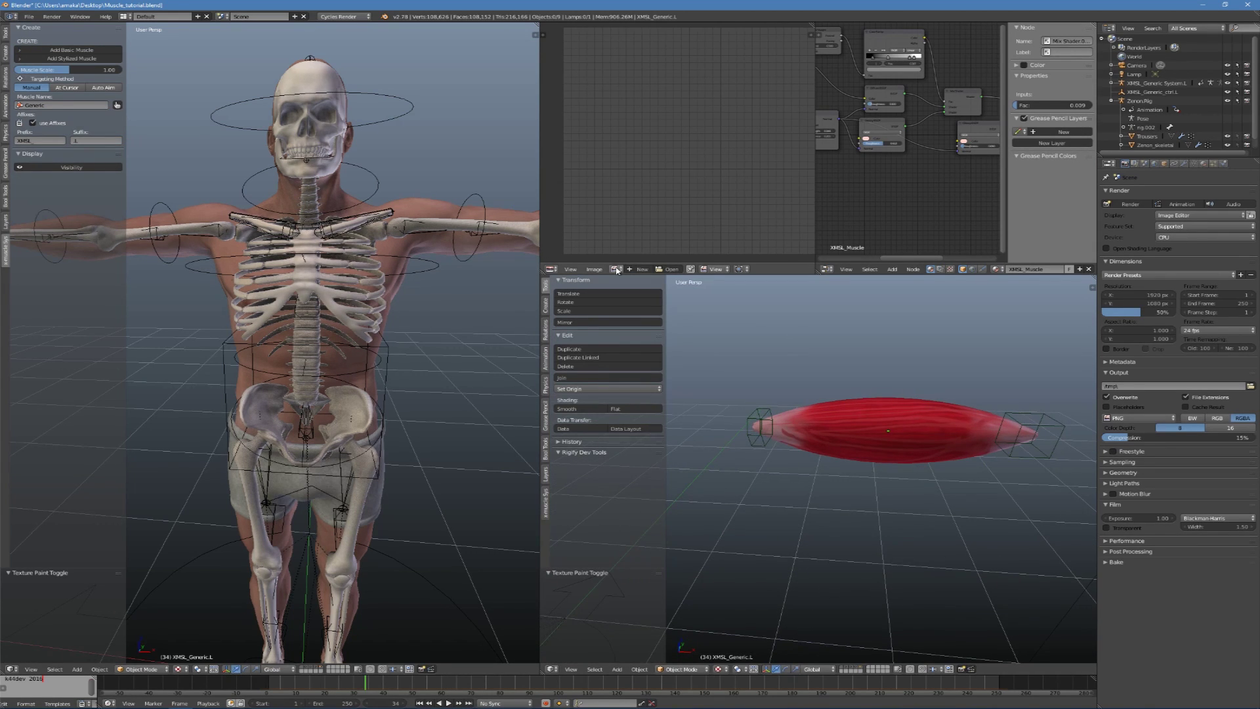
right_click(850, 411)
left_click(617, 269)
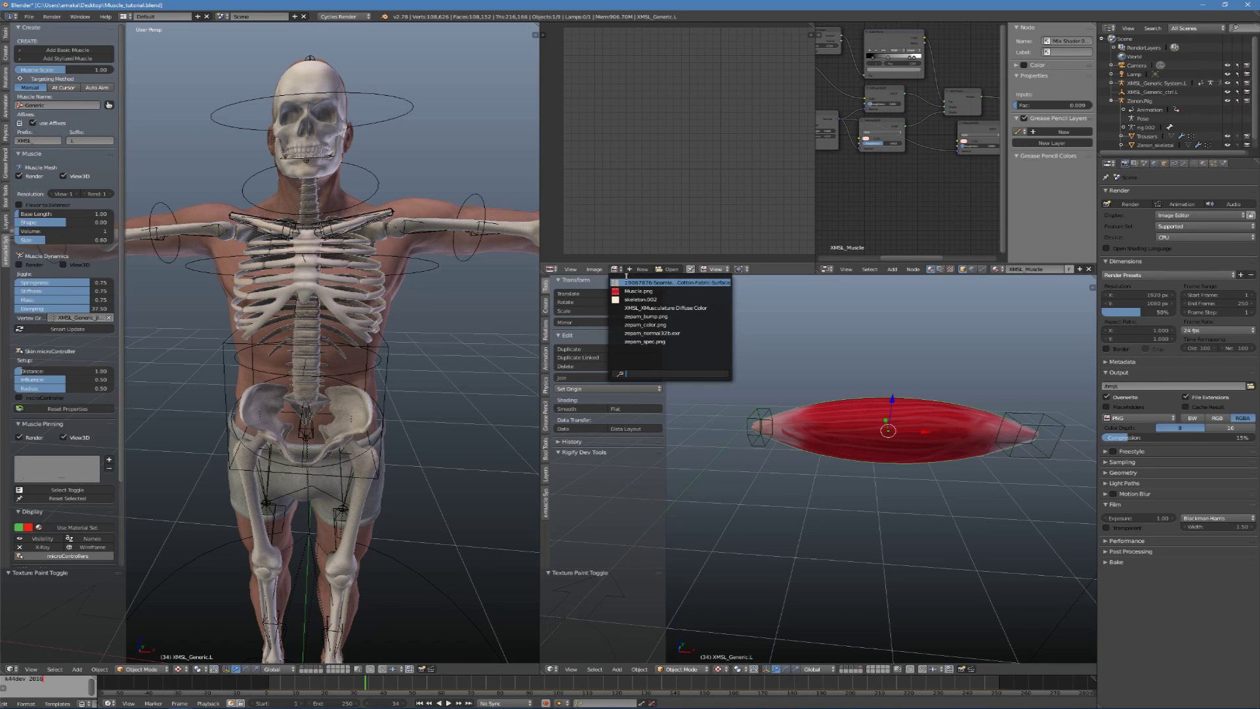
left_click(638, 291)
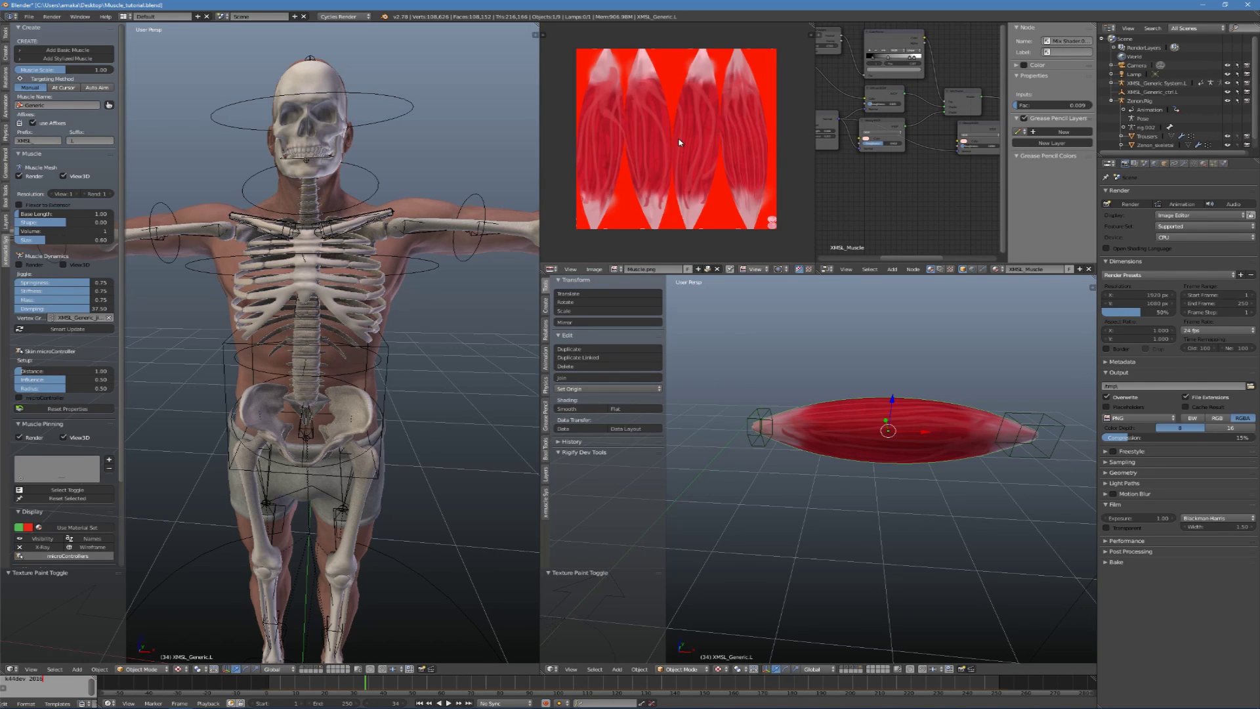
scroll(680, 142, "up", 1)
scroll(843, 132, "up", 2)
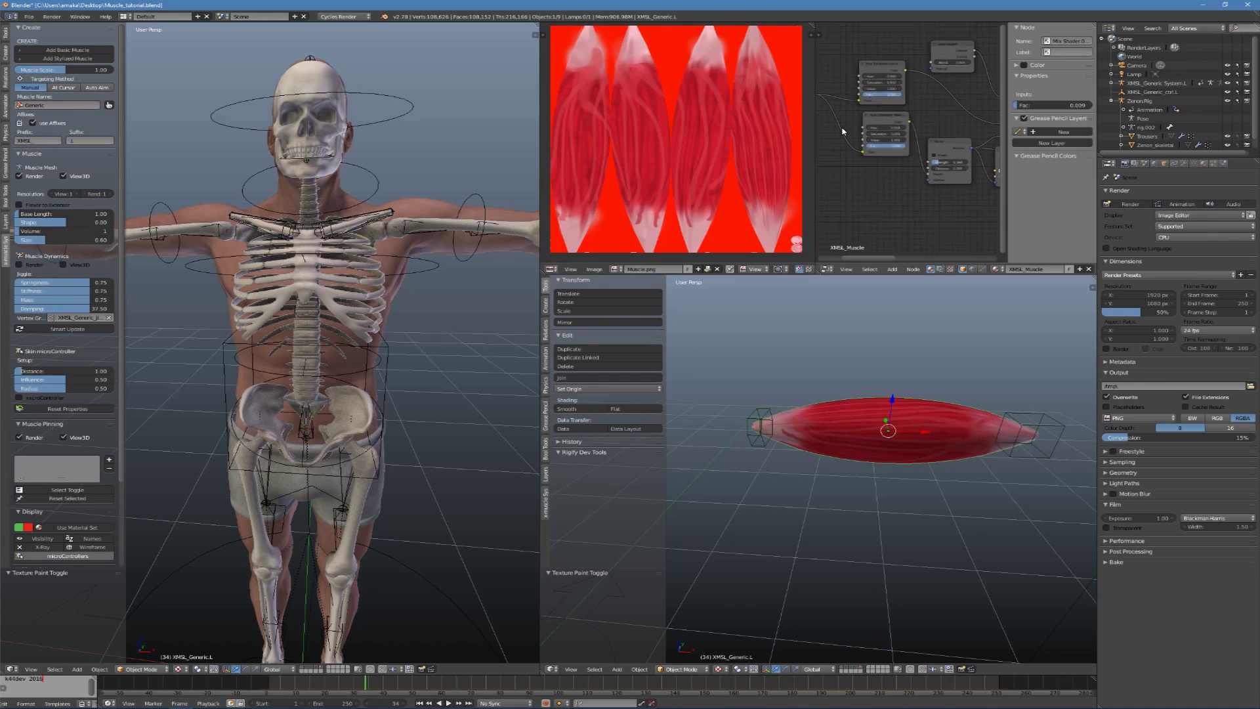
Examine the XMSL_Muscle material's node setup from its inputs through to the shader output.
scroll(843, 131, "up", 2)
middle_click_drag(842, 132, 978, 150)
scroll(917, 134, "up", 3)
middle_click_drag(936, 206, 1081, 212)
middle_click_drag(948, 175, 813, 180)
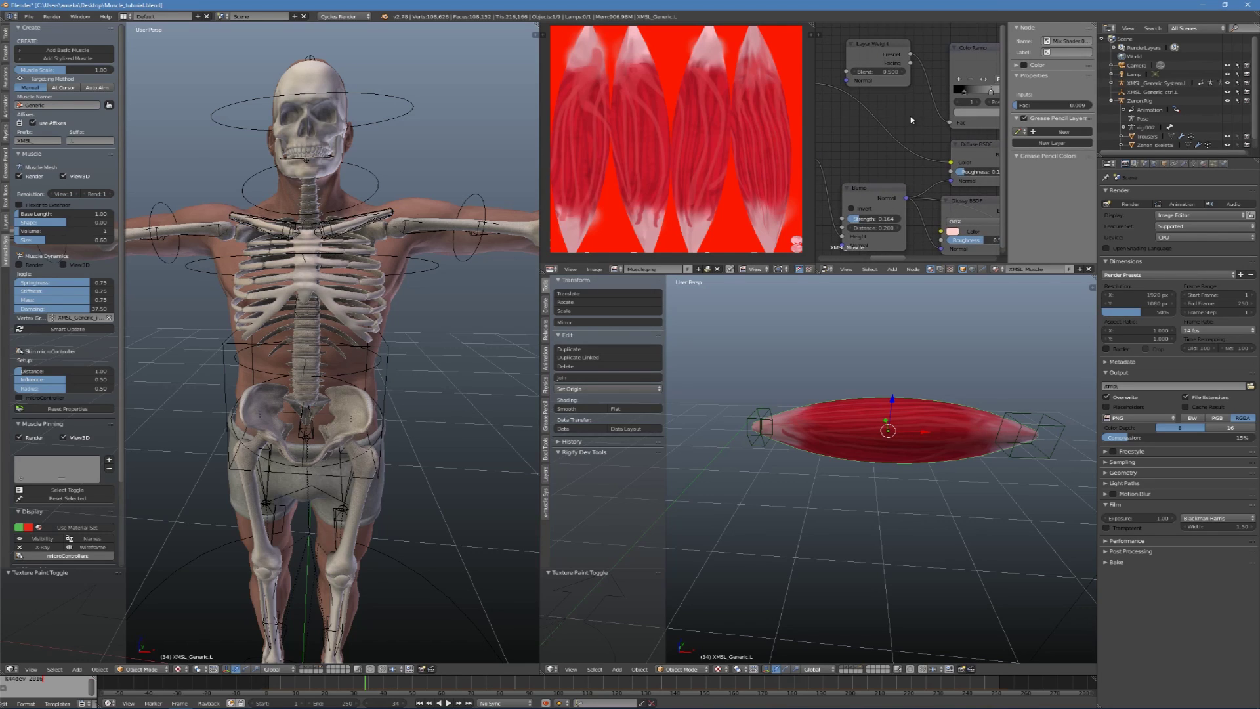
middle_click_drag(912, 120, 836, 94)
middle_click_drag(947, 161, 858, 150)
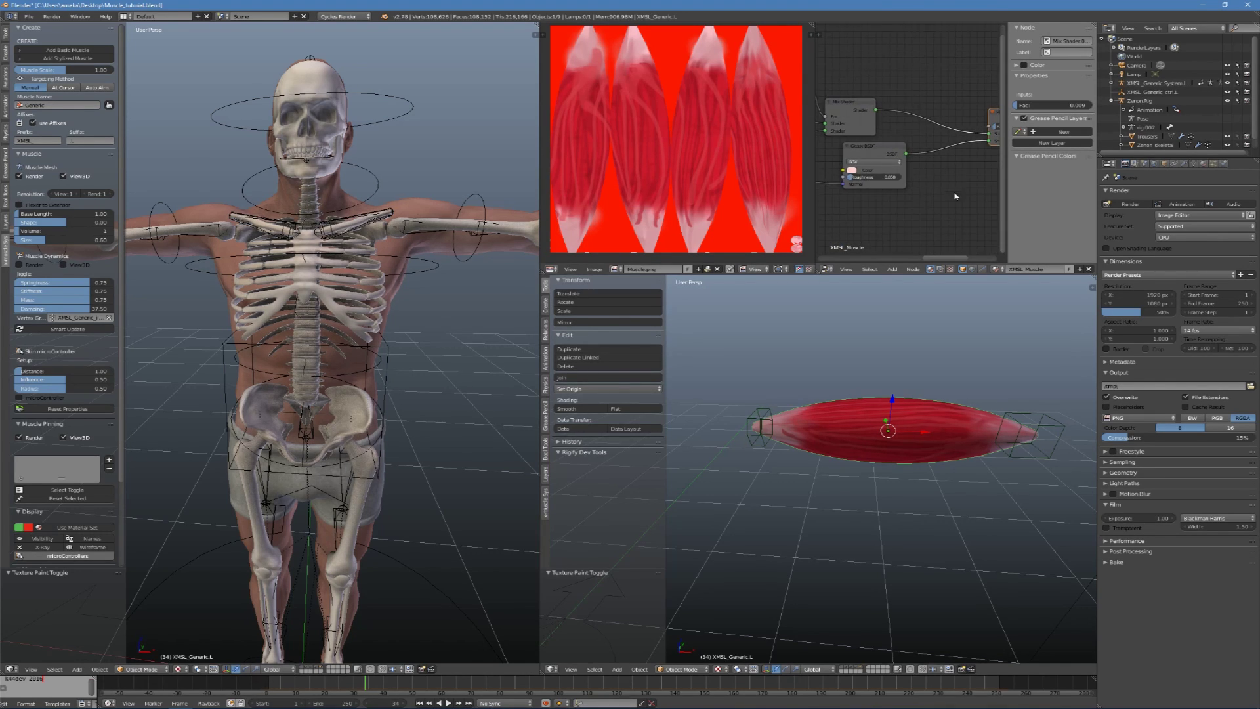
middle_click_drag(956, 195, 843, 197)
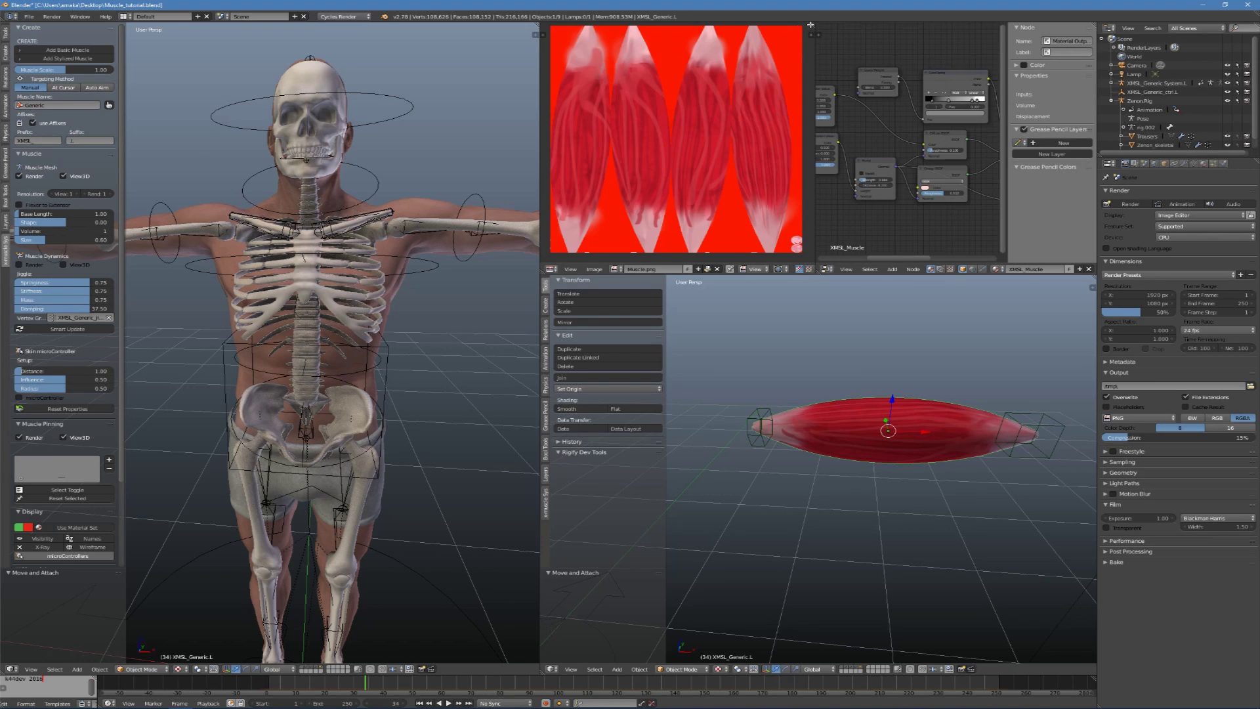
Join the image, node and duplicate view areas back into a single 3D view showing the whole character.
left_click_drag(812, 26, 908, 76)
left_click_drag(1084, 274, 1063, 131)
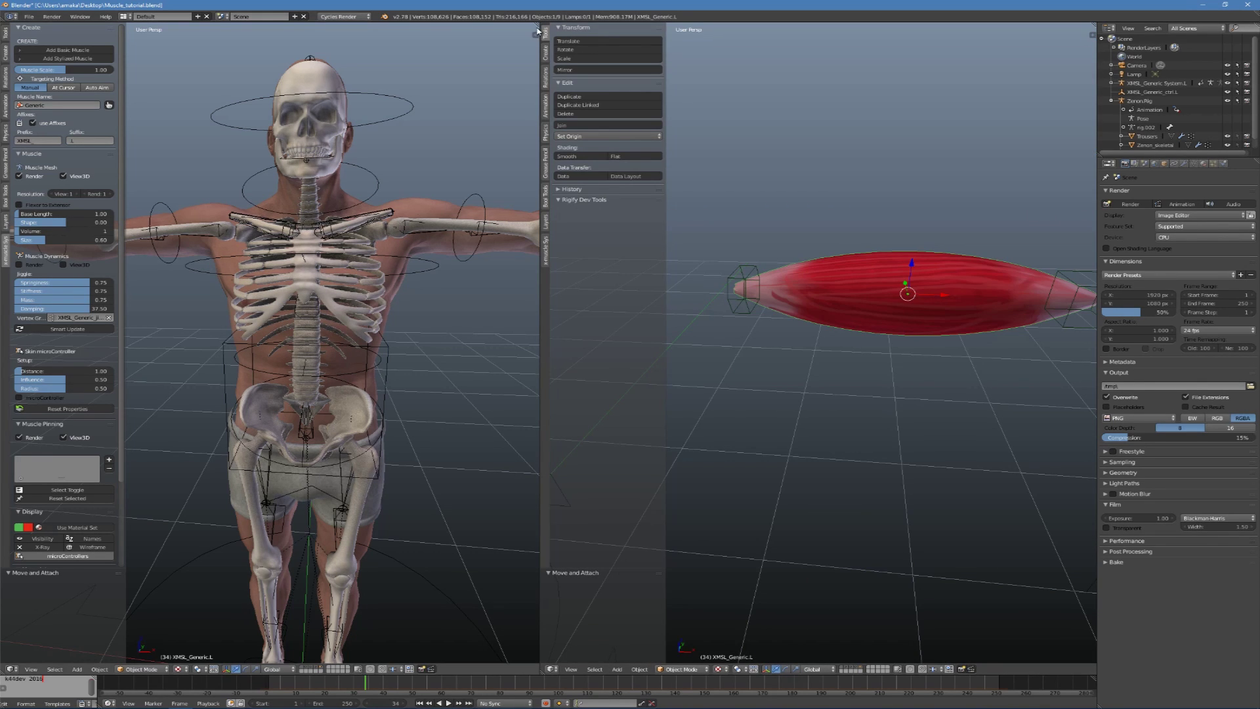
left_click_drag(537, 31, 643, 60)
scroll(693, 149, "down", 4)
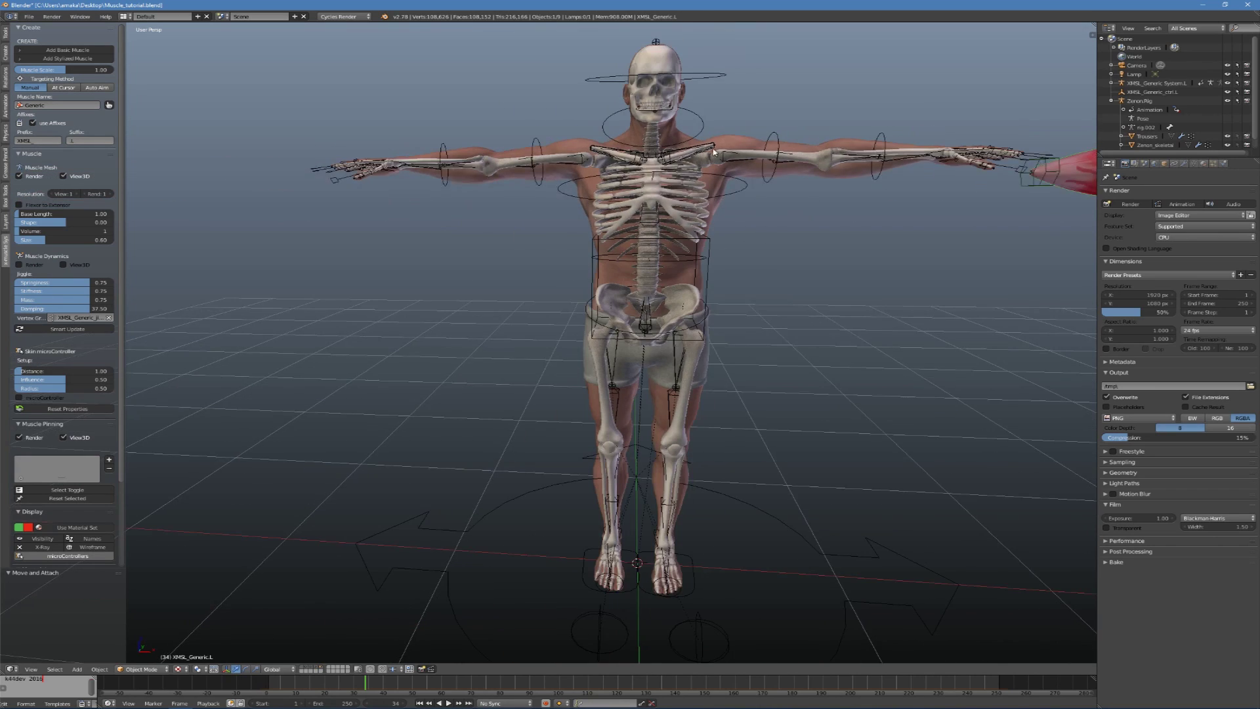
Select the Generic muscle's system controller and move it along X, farther from the character's hand.
middle_click_drag(732, 125, 710, 178, "shift")
right_click(997, 224)
left_click_drag(1064, 206, 1123, 206)
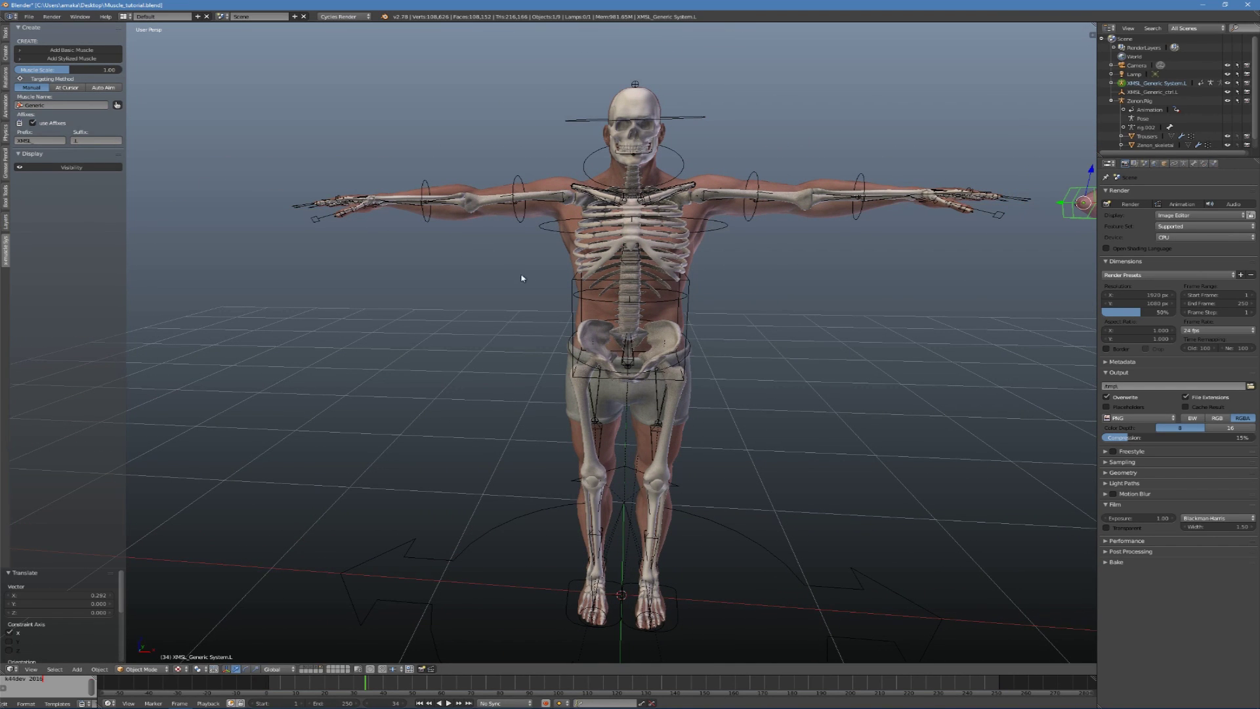
Select the character's rig, switch it to Pose Mode and toggle the visibility of its deform-bone armature layer.
middle_click_drag(523, 279, 515, 305, "shift")
right_click(665, 251)
middle_click_drag(641, 265, 608, 271)
mouse_move(672, 301)
middle_mouse_down("ctrl")
mouse_move(665, 258)
mouse_move(680, 309)
middle_mouse_up("ctrl")
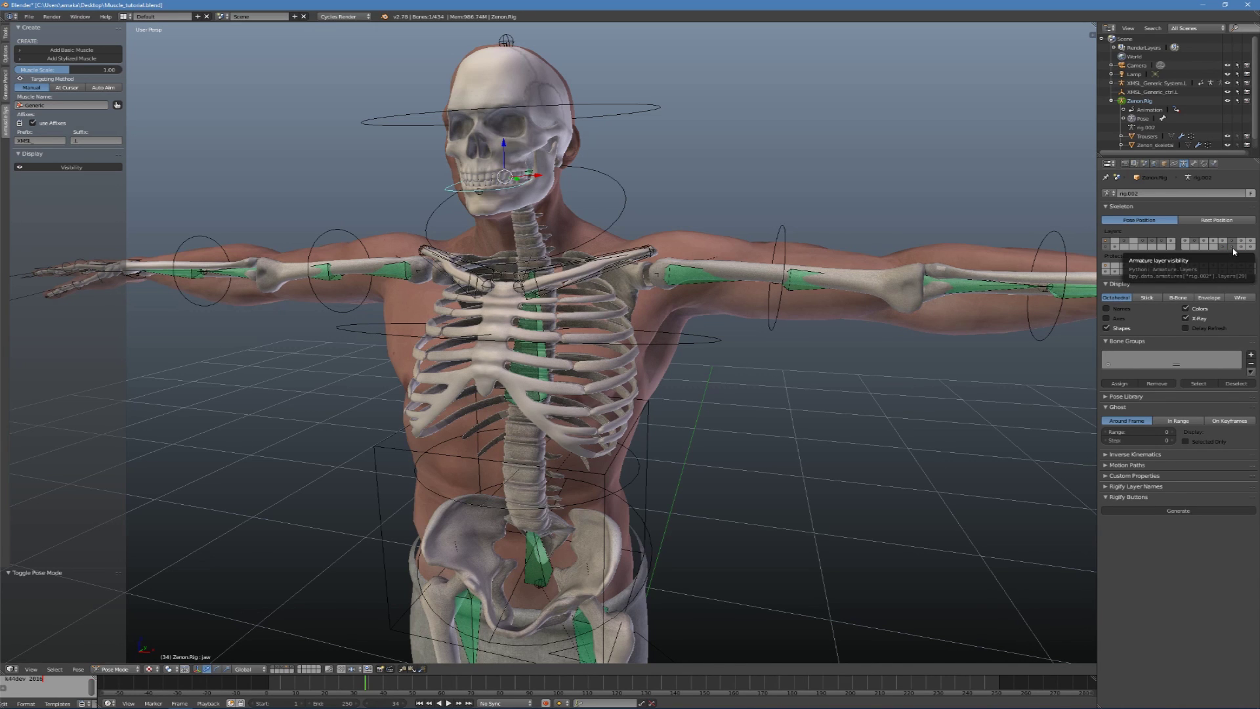
left_click(1232, 249, "shift")
left_click(1232, 248, "shift")
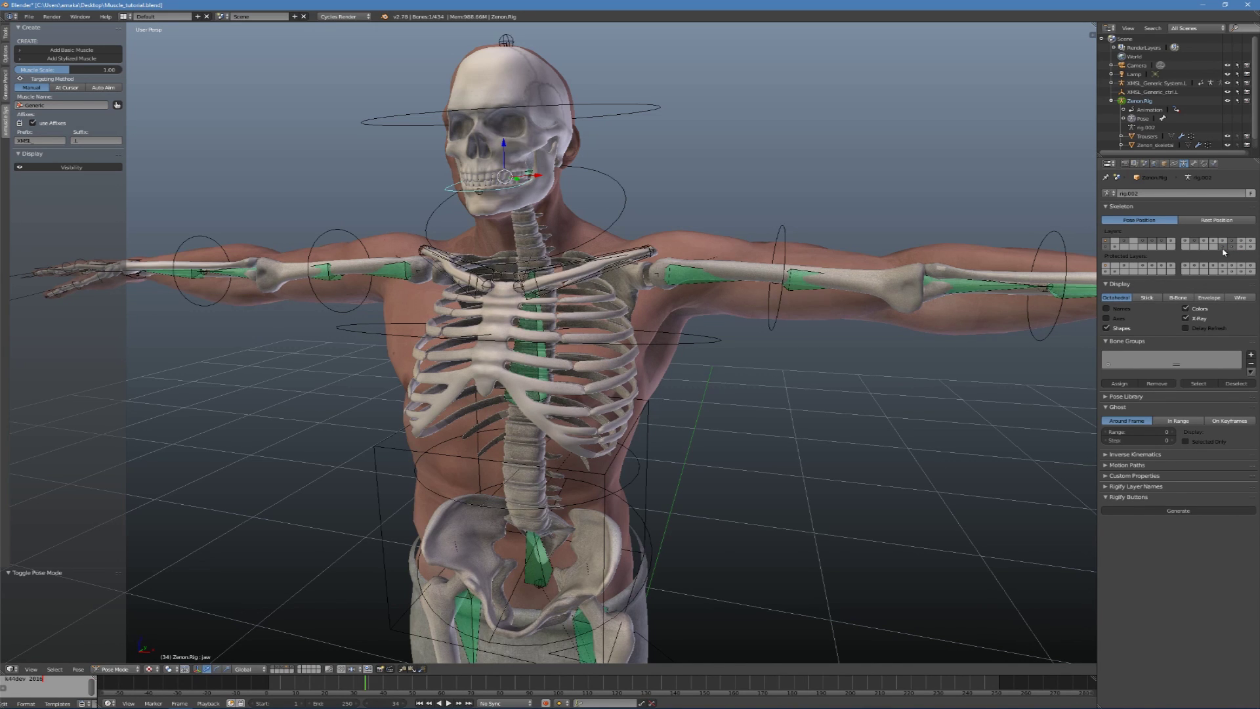
Select the rig's chest deform bone and name the new muscle Pectoralis_major.
middle_click_drag(807, 388, 666, 369)
right_click(549, 376)
mouse_move(549, 377)
middle_mouse_down()
mouse_move(581, 376)
mouse_move(550, 355)
middle_mouse_up()
left_click(54, 106)
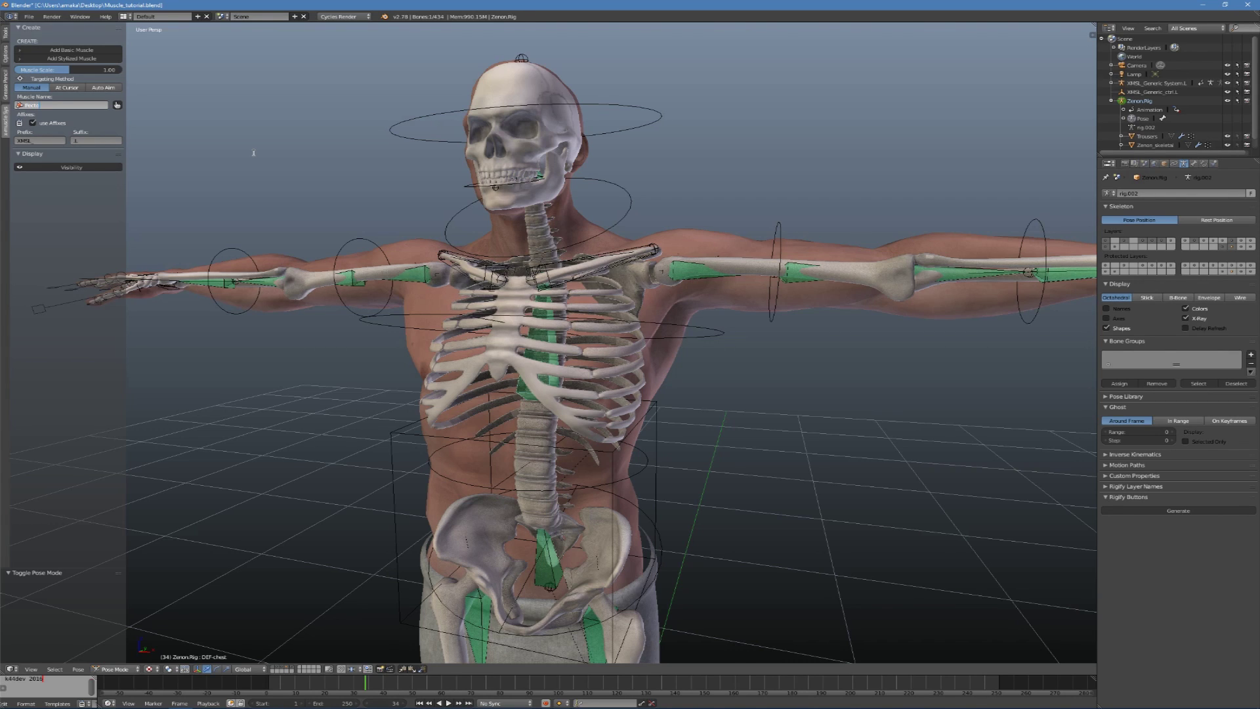
key("Return")
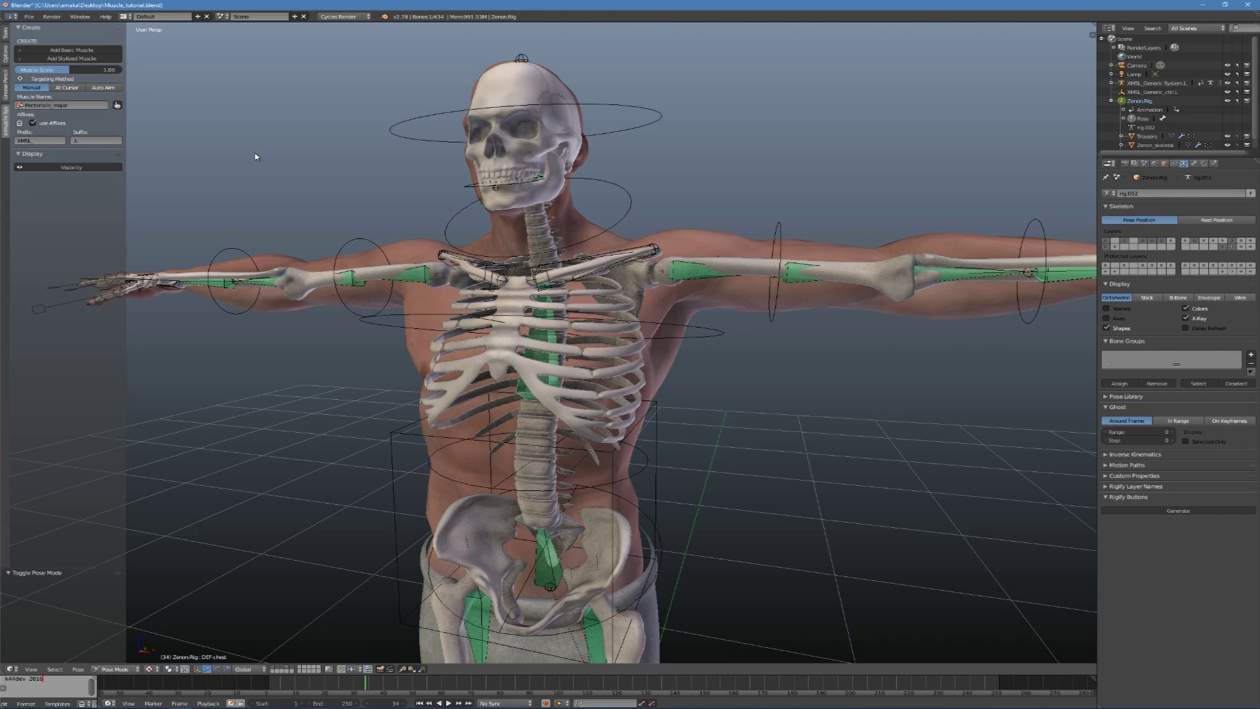
Set the targeting method to Auto Aim, add the left upper-arm deform bone to the selection and create a basic muscle.
left_click(103, 88)
right_click(704, 279, "shift")
mouse_move(740, 290)
middle_mouse_down()
mouse_move(715, 306)
mouse_move(683, 304)
mouse_move(719, 304)
middle_mouse_up()
key("KP_6")
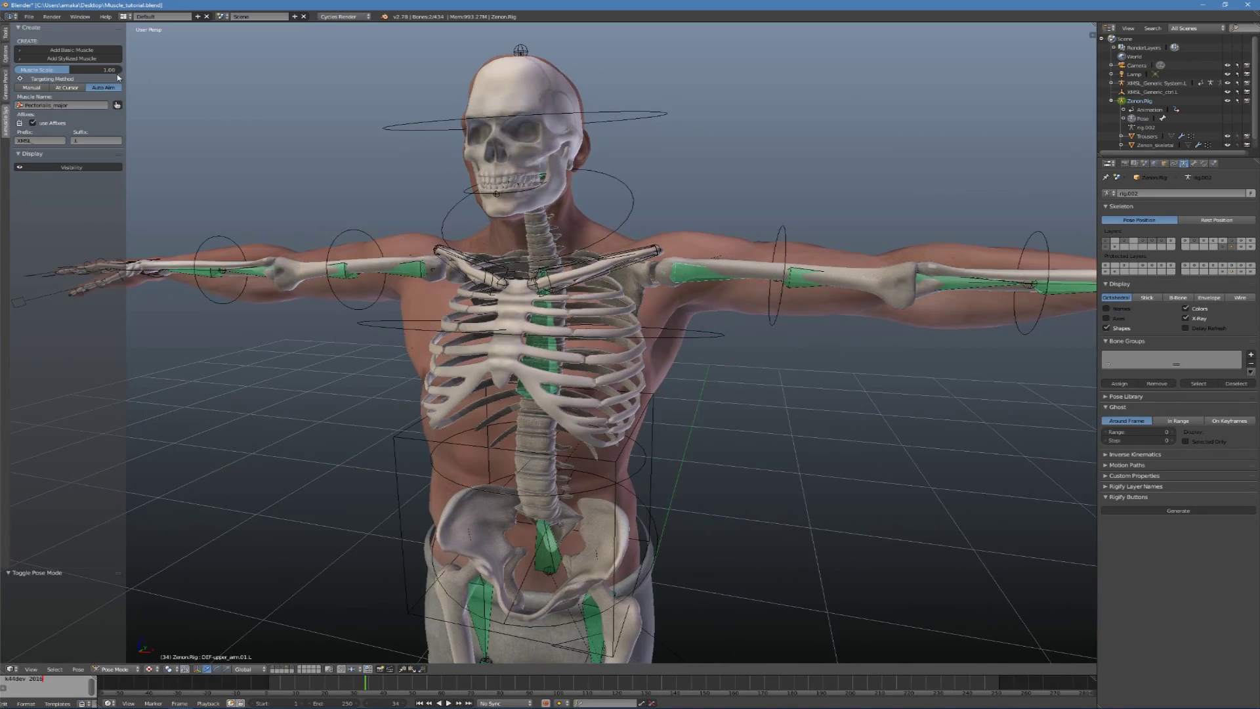
left_click(72, 50)
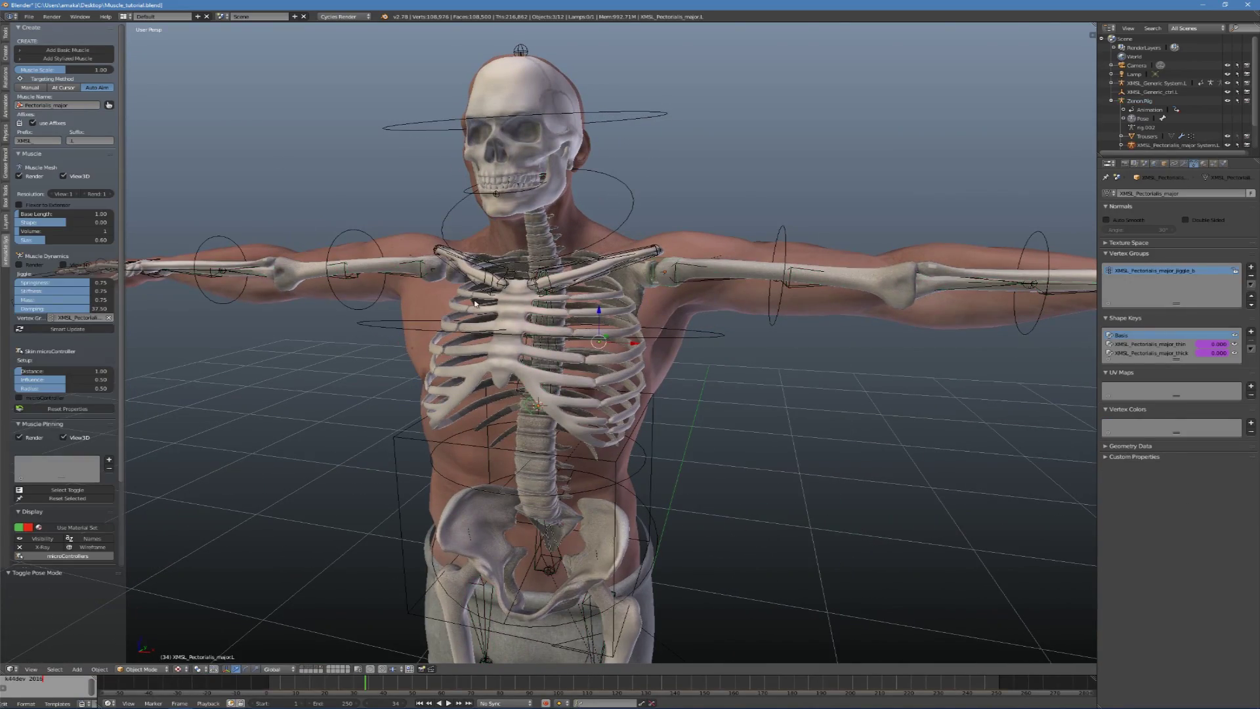
Enable the pectoralis muscle's microController and turn on its X-Ray and Wireframe display.
key("KP_6")
scroll(44, 301, "down", 4)
left_click(39, 300)
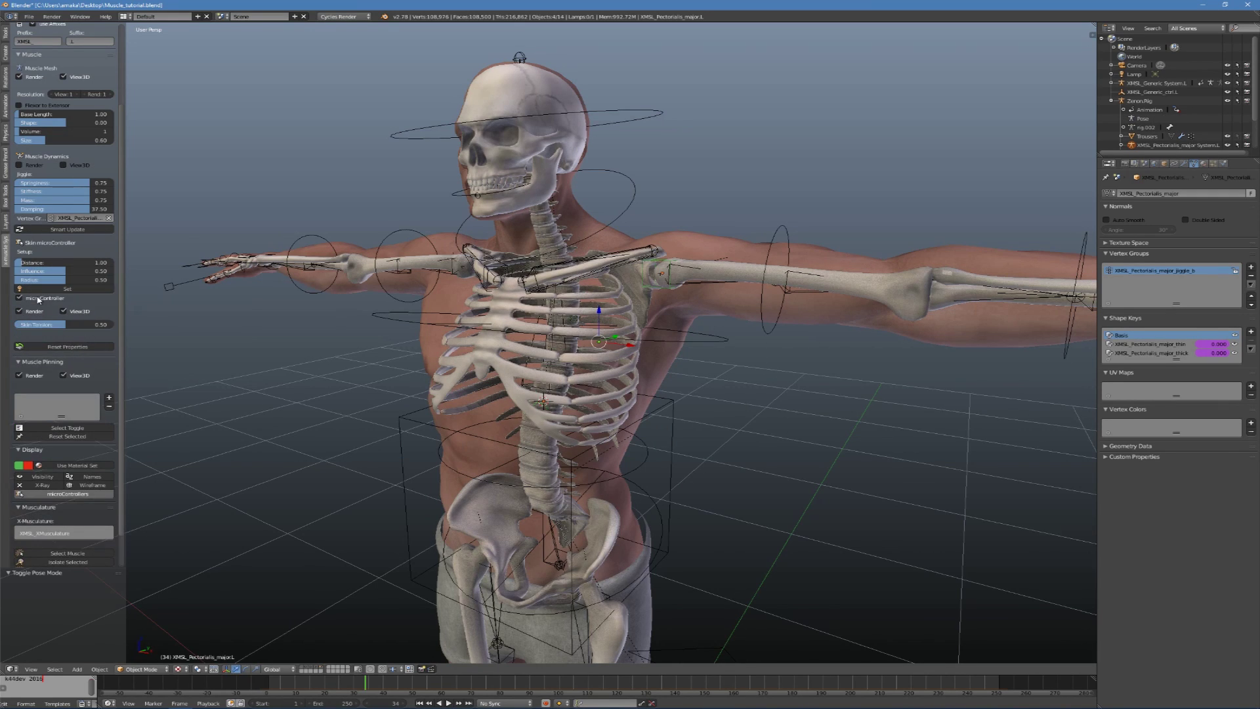
left_click(42, 448)
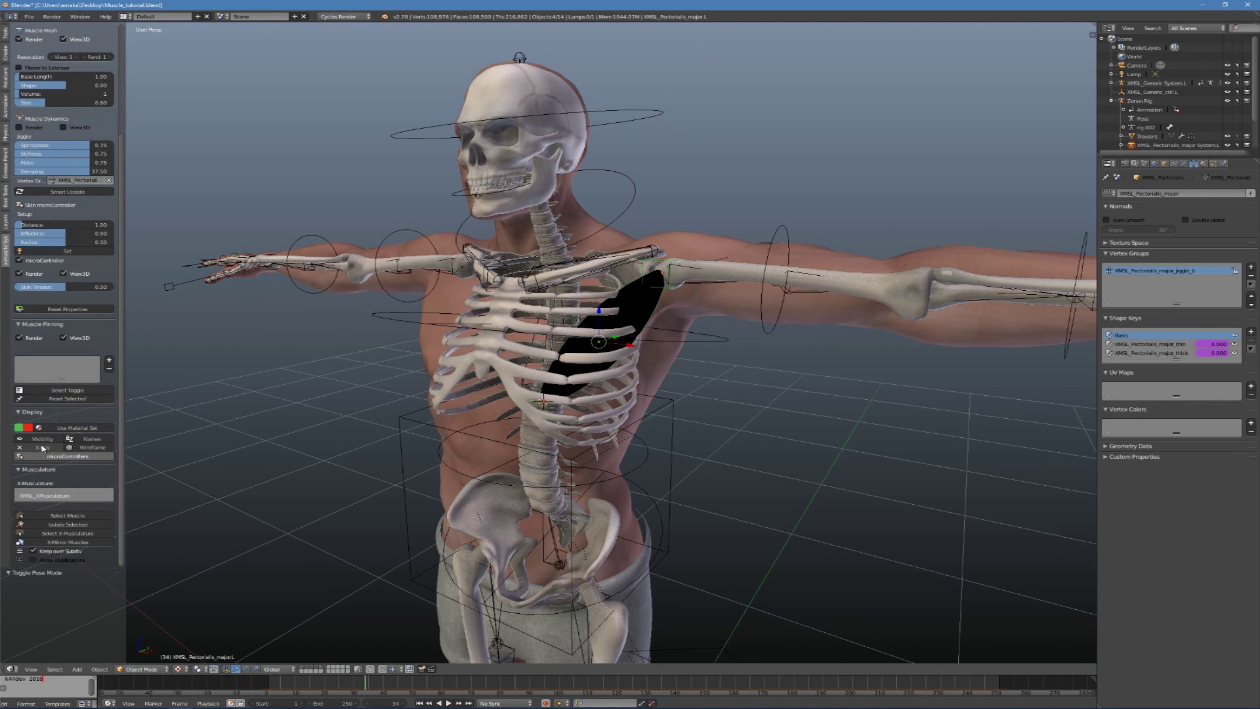
left_click(92, 448)
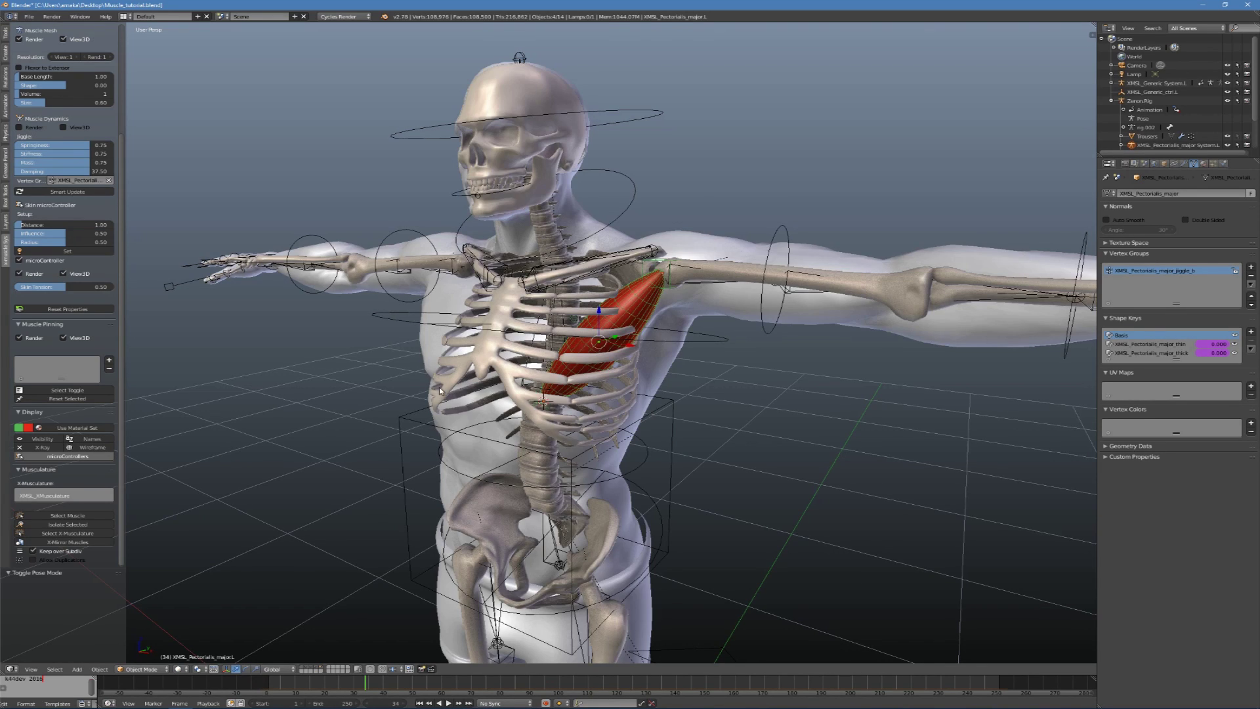
Select the pectoralis muscle's system armature and move its inner end forward along Y and up along Z to the front of the sternum.
scroll(499, 411, "up", 4)
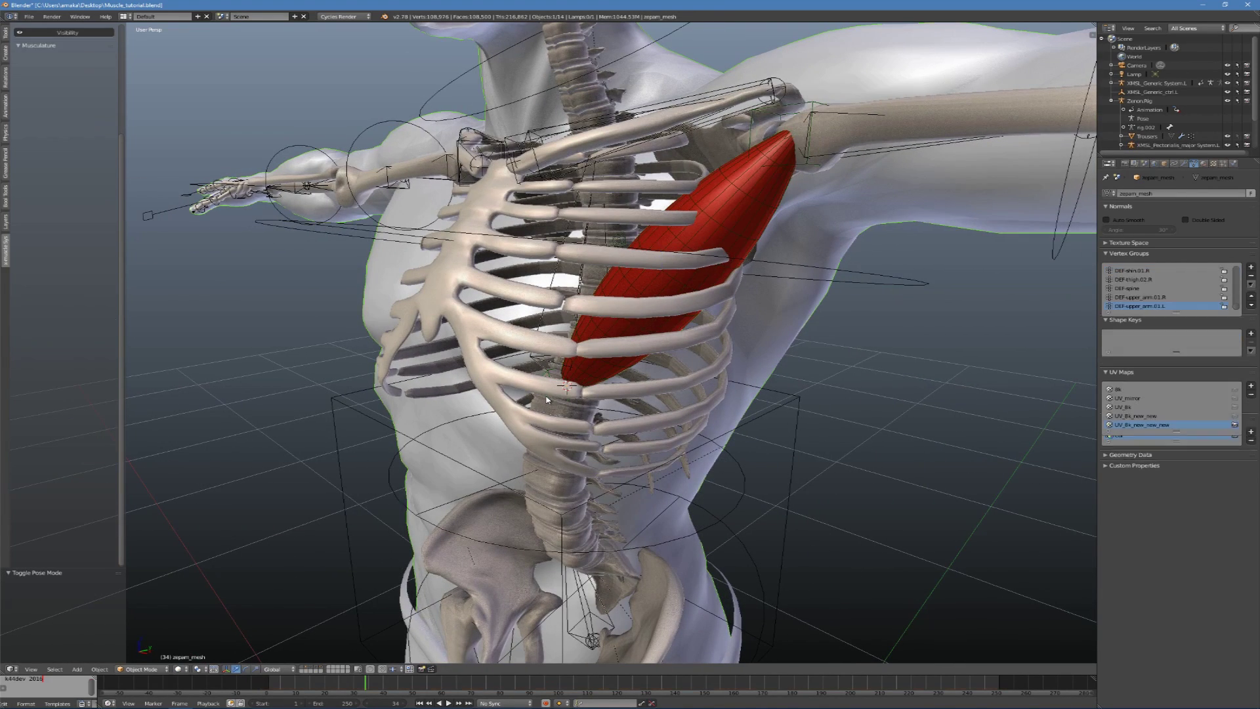
right_click(548, 399)
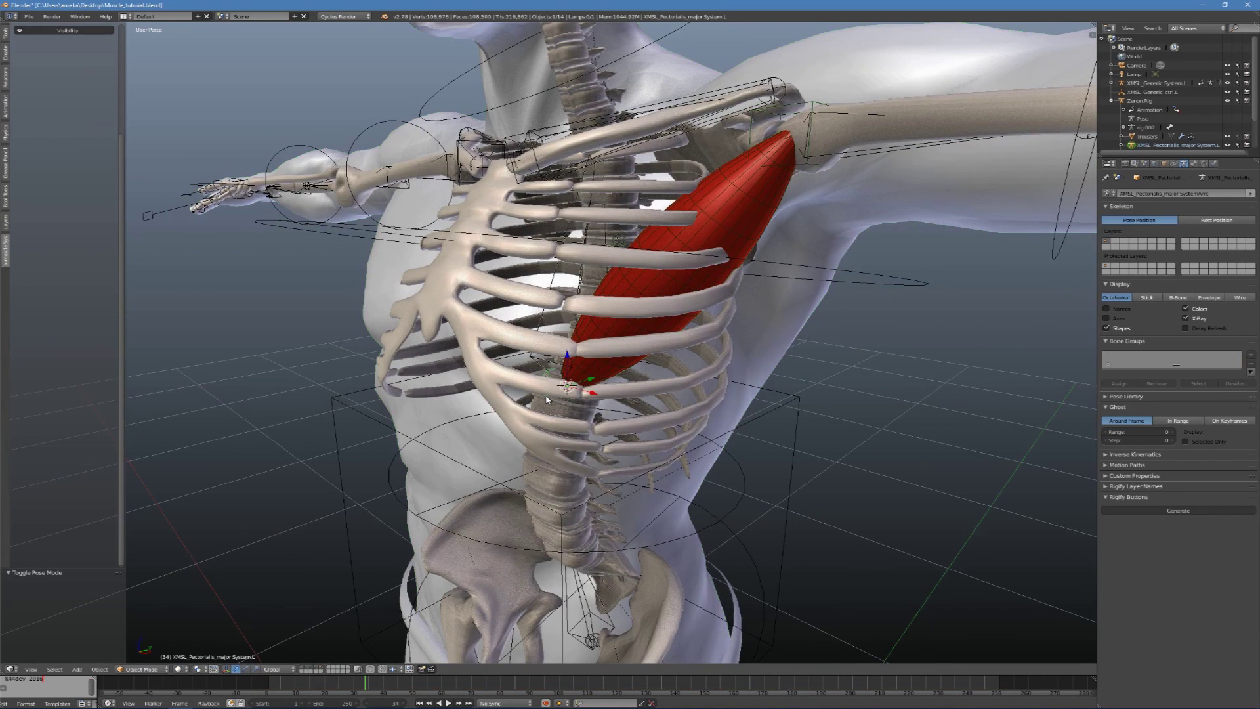
scroll(560, 395, "down", 2)
key("g")
key("y")
left_click(463, 403)
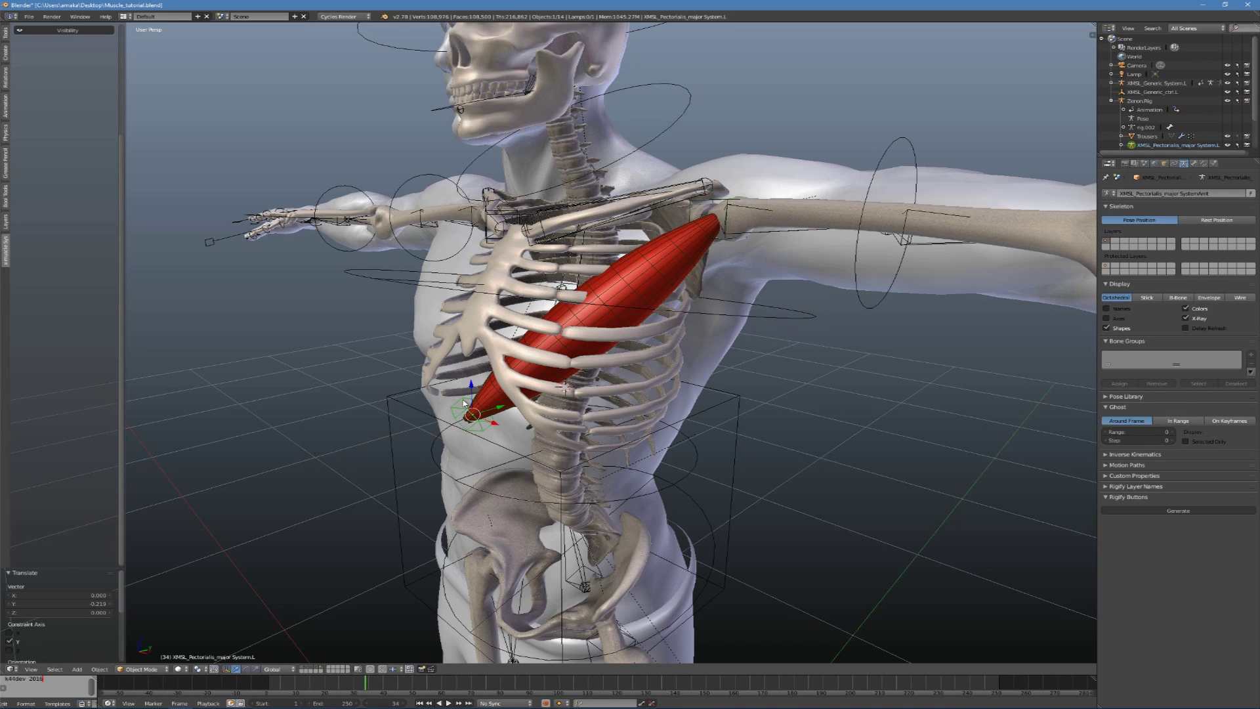
key("g")
key("z")
left_click(501, 277)
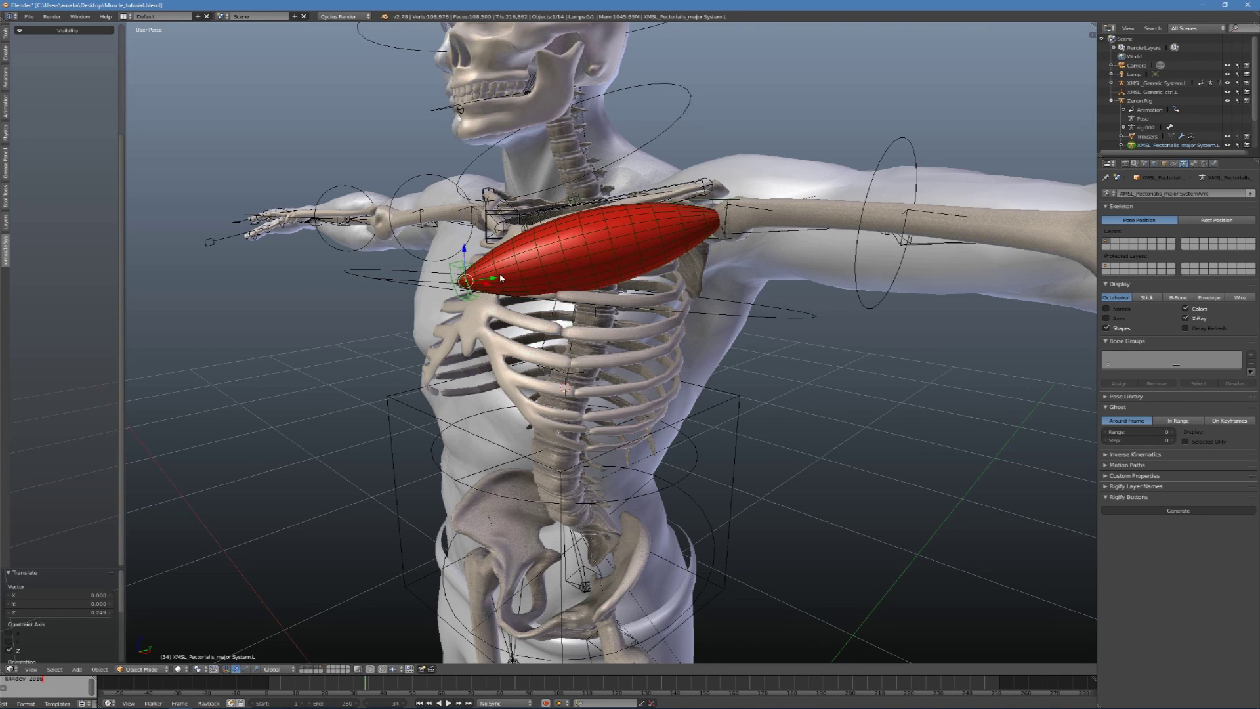
Select the pectoralis muscle mesh, enter Edit Mode and enable proportional editing.
middle_click_drag(502, 279, 495, 308)
right_click(499, 272)
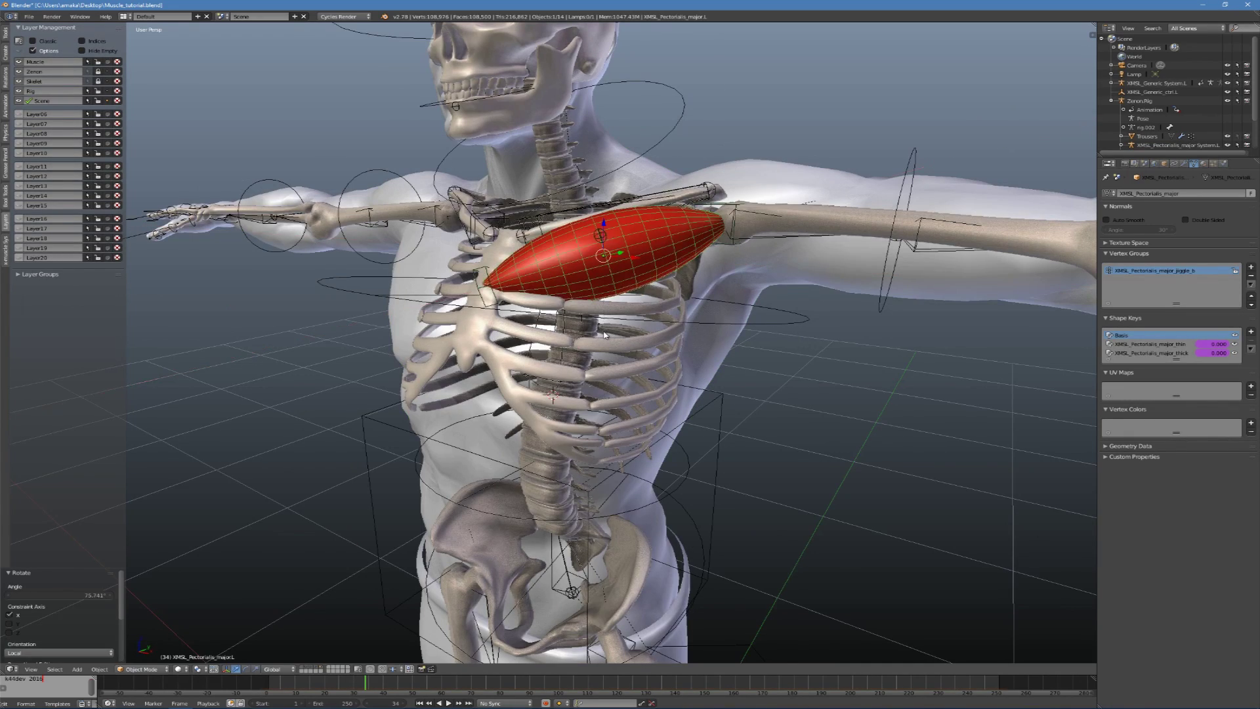
middle_click_drag(613, 332, 627, 308)
key("Tab")
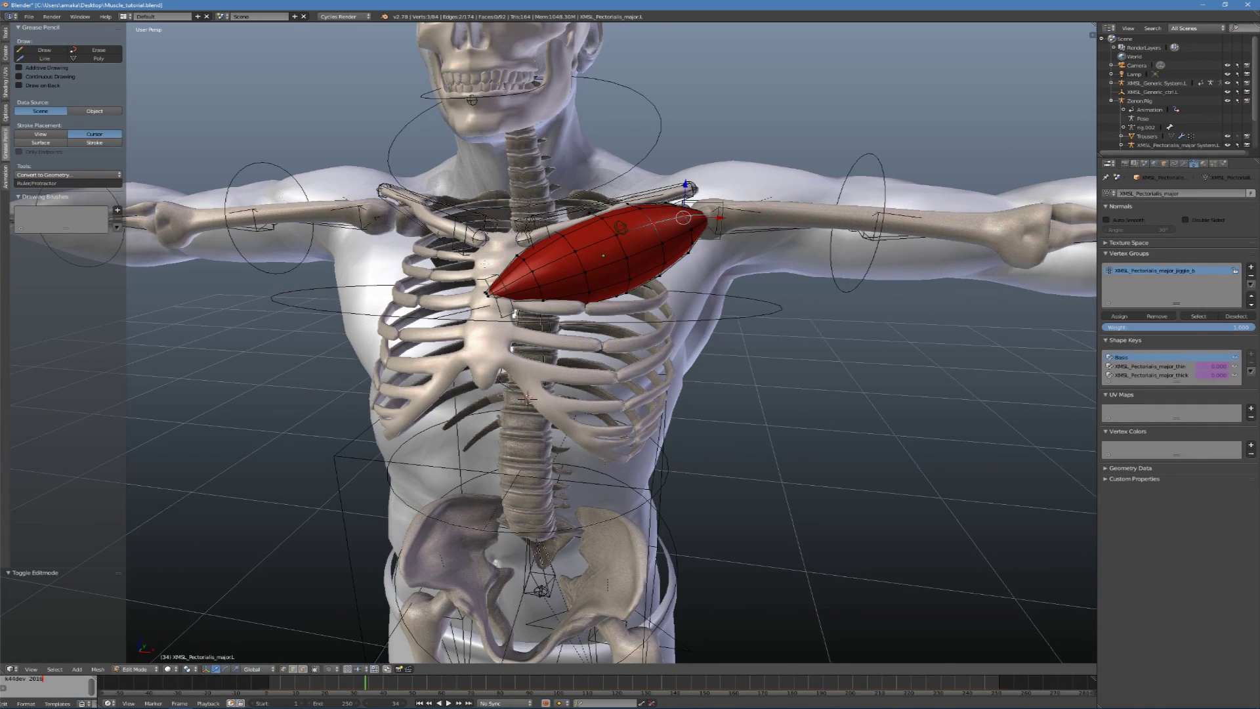
middle_click_drag(525, 243, 530, 271)
middle_click_drag(519, 348, 554, 177)
middle_click_drag(577, 287, 603, 306)
left_click(328, 669)
left_click(353, 649)
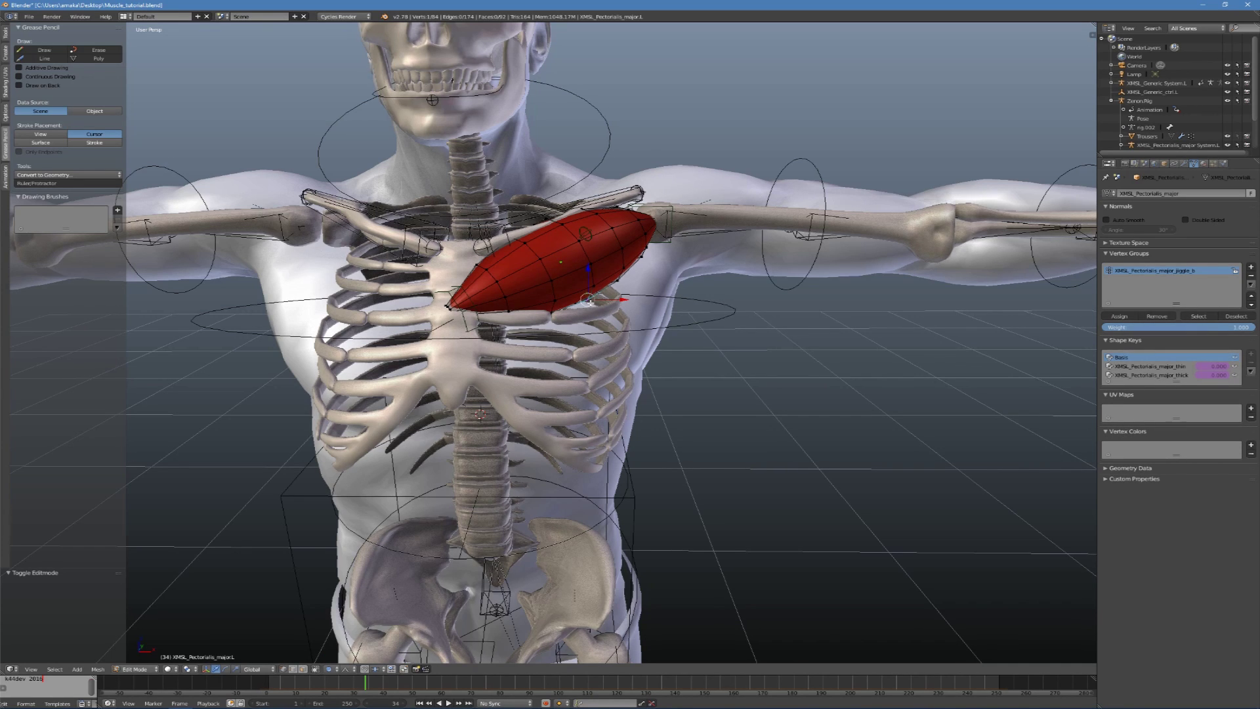
Pull the muscle's lower edge down over the ribs with an enlarged proportional falloff.
key("g")
scroll(605, 349, "up", 13)
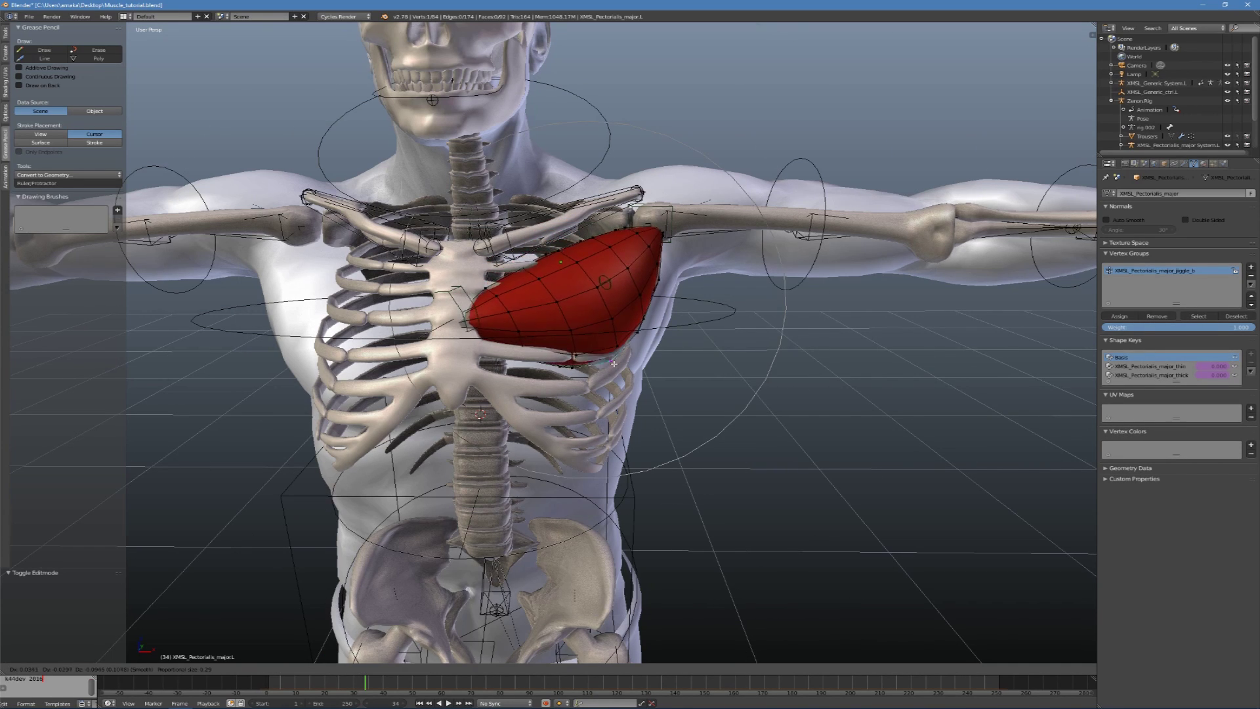
left_click_drag(614, 363, 617, 374)
scroll(616, 374, "up", 4)
left_click(625, 381)
Pull the muscle's lower inner vertices toward the bottom of the sternum to broaden its attachment.
middle_click_drag(626, 381, 443, 479)
left_click(714, 426)
key("g")
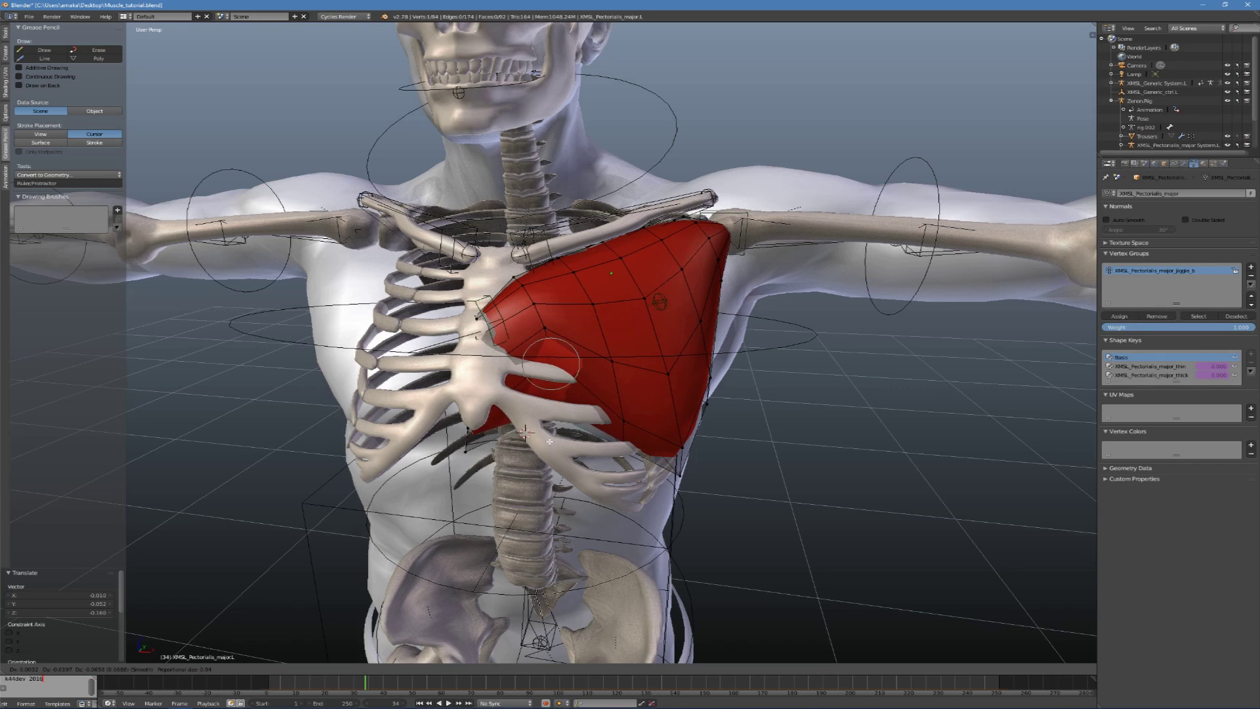
left_click(568, 491)
Move and scale the lower area of the muscle mesh to refine its fan shape, and return to Object Mode.
middle_click_drag(567, 491, 650, 402)
key("g")
left_click(660, 392)
key("s")
left_click(720, 335)
middle_click_drag(720, 335, 598, 373)
key("Tab")
Put the character's rig in Pose Mode and test-rotate the left upper arm to check the pectoralis deformation.
scroll(685, 342, "down", 4)
scroll(595, 365, "up", 4)
right_click(802, 323)
key("ctrl+Tab")
right_click(803, 323)
key("r")
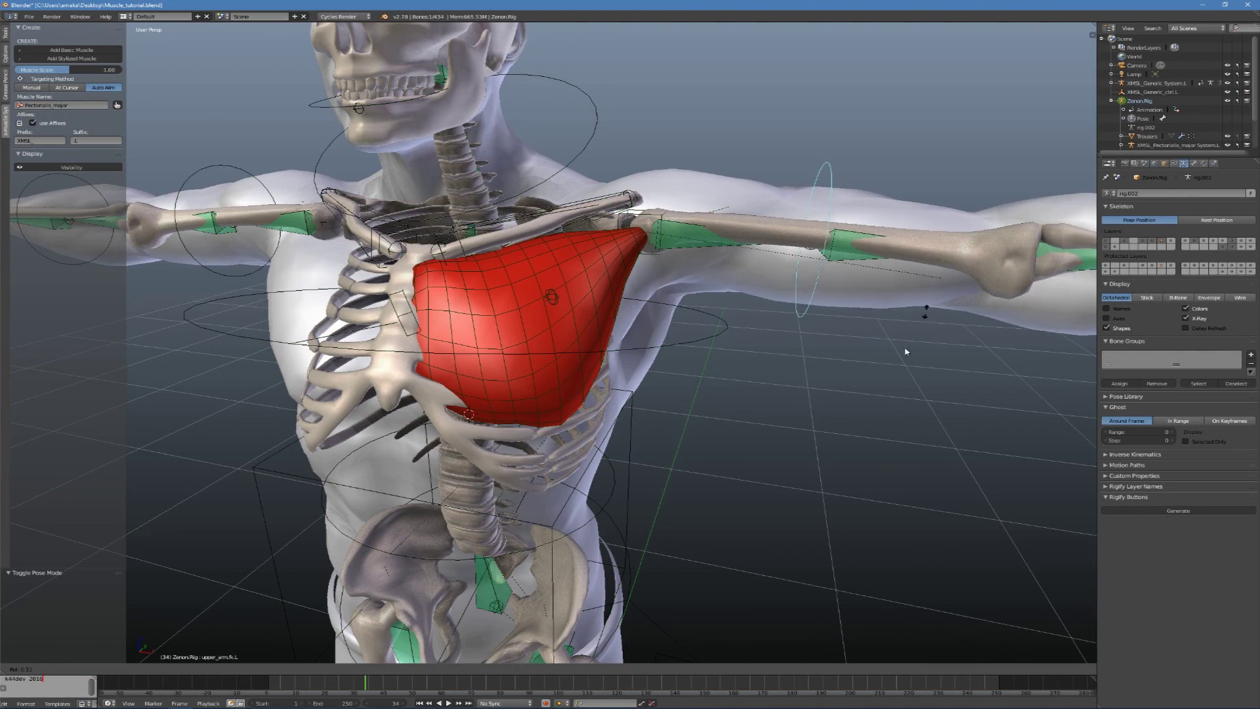
right_click(814, 377)
scroll(785, 373, "down", 2)
scroll(771, 375, "down", 1)
Test-rotate the chest control, including a free trackball rotation, to check how the muscle follows the torso.
right_click(727, 352)
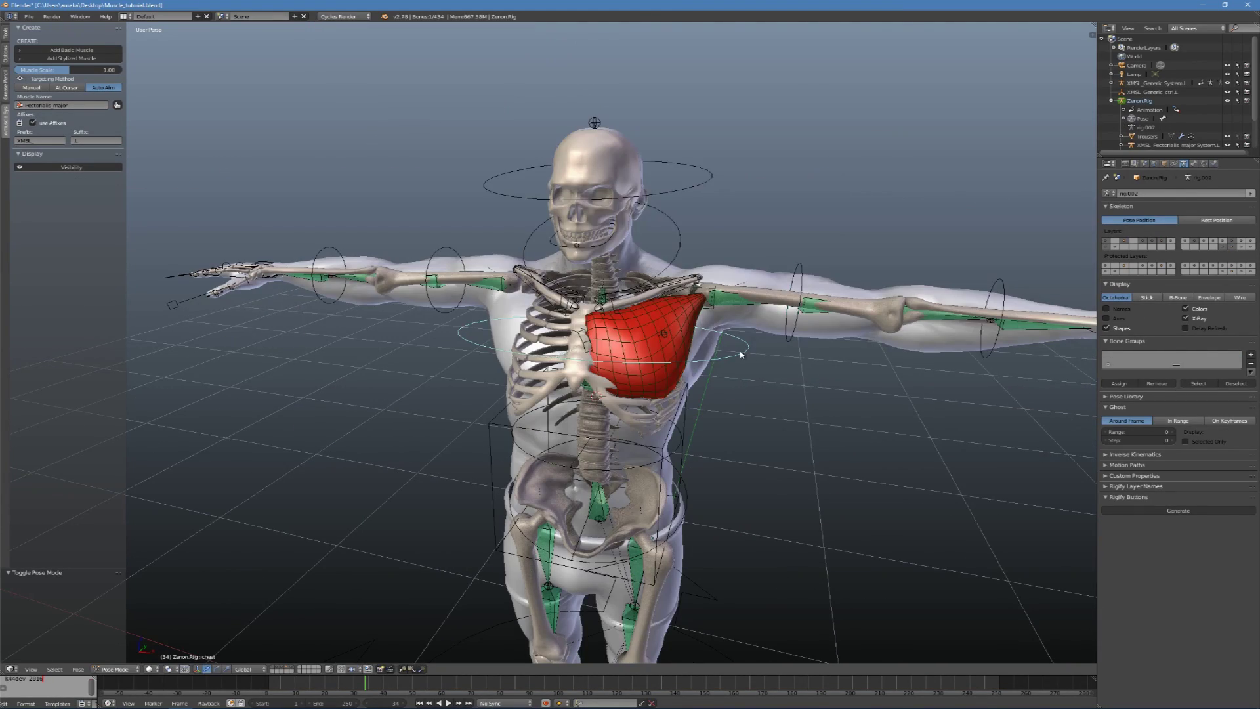
key("r")
right_click(768, 433)
middle_click_drag(762, 384, 558, 368)
key("r")
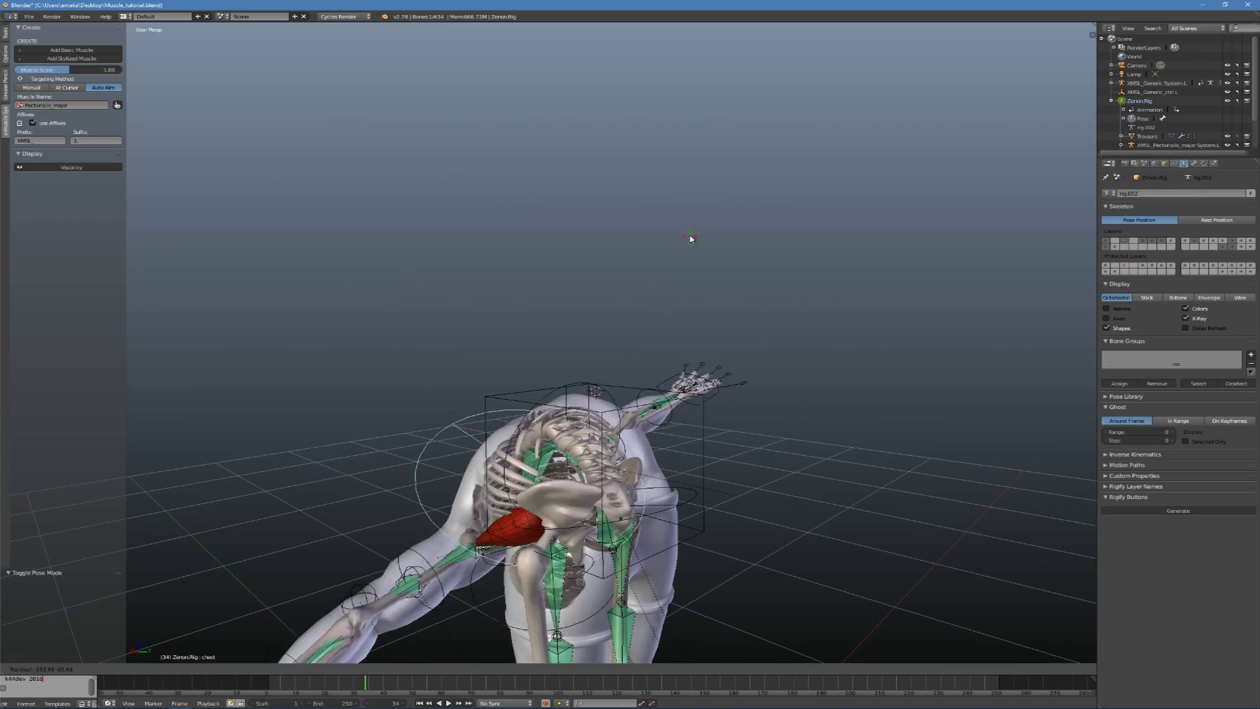
right_click(689, 236)
Select the left upper-arm control again, test its rotation and inspect the muscle's shoulder attachment.
middle_click_drag(601, 285, 717, 330)
scroll(716, 329, "up", 3)
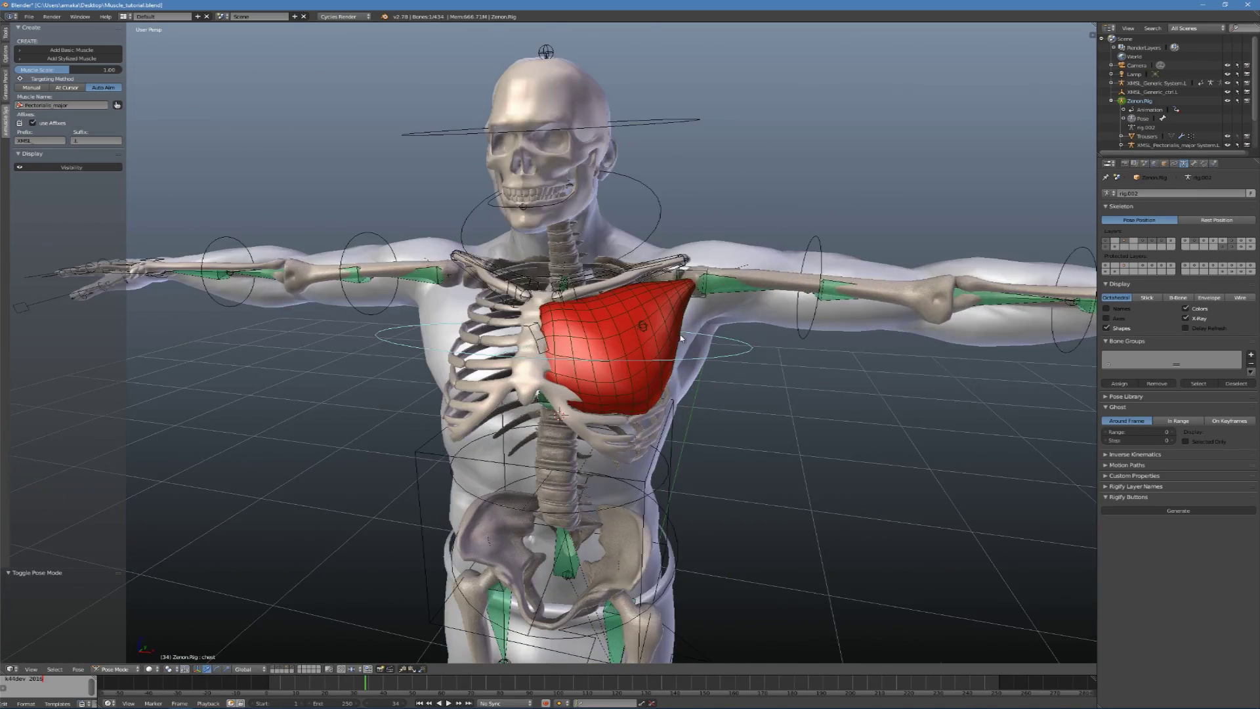
right_click(771, 320)
key("r")
right_click(793, 388)
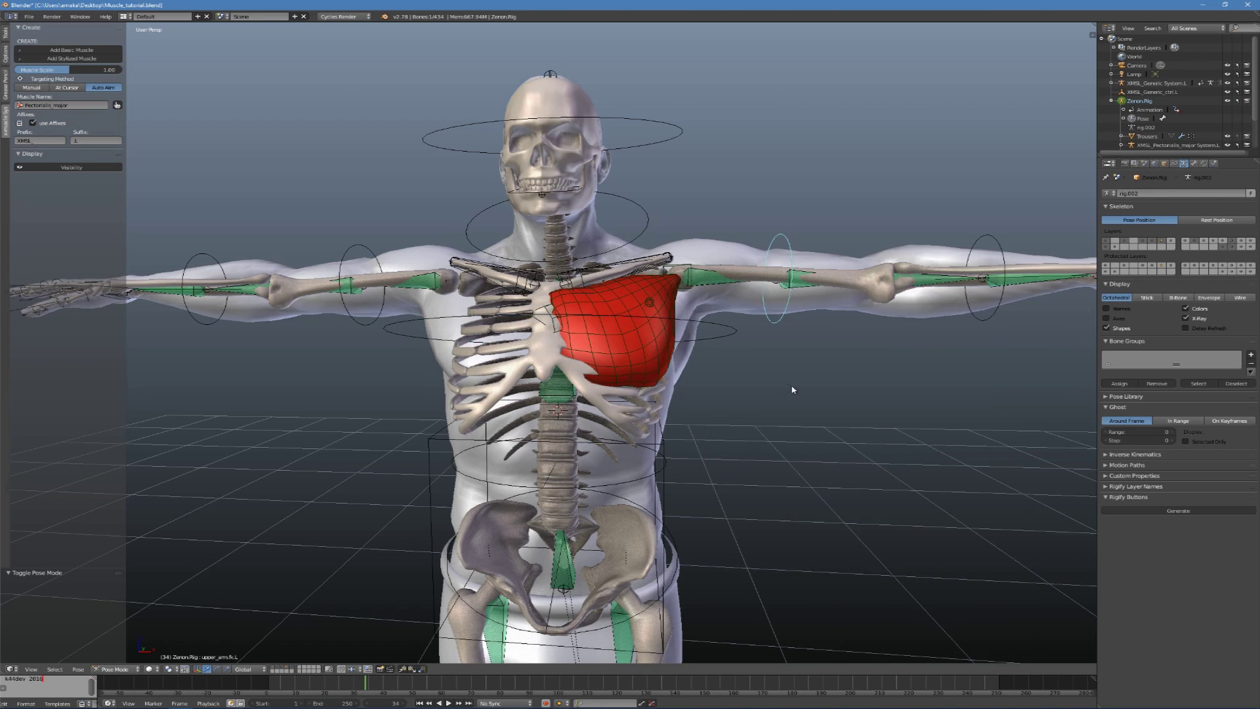
scroll(698, 313, "up", 2)
middle_click_drag(679, 304, 624, 329)
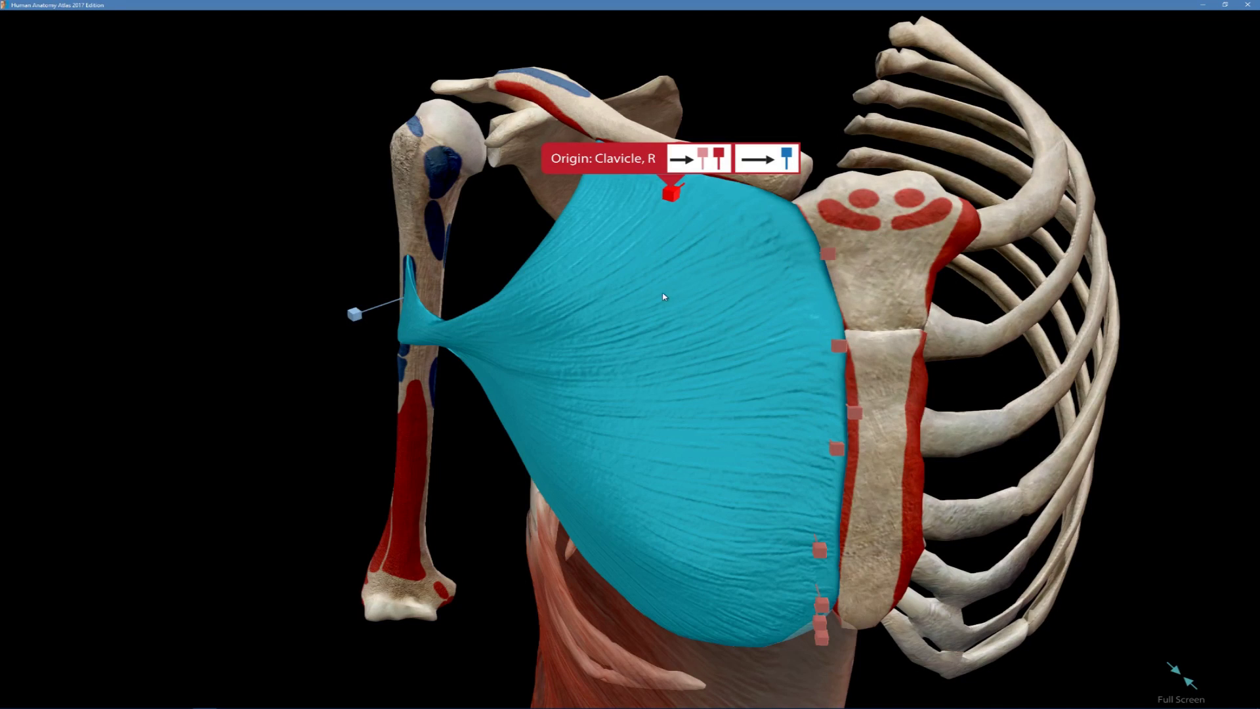
Switch to Human Anatomy Atlas and examine the pectoralis major's clavicle origin and its insertion on the humerus.
left_click_drag(663, 296, 467, 360)
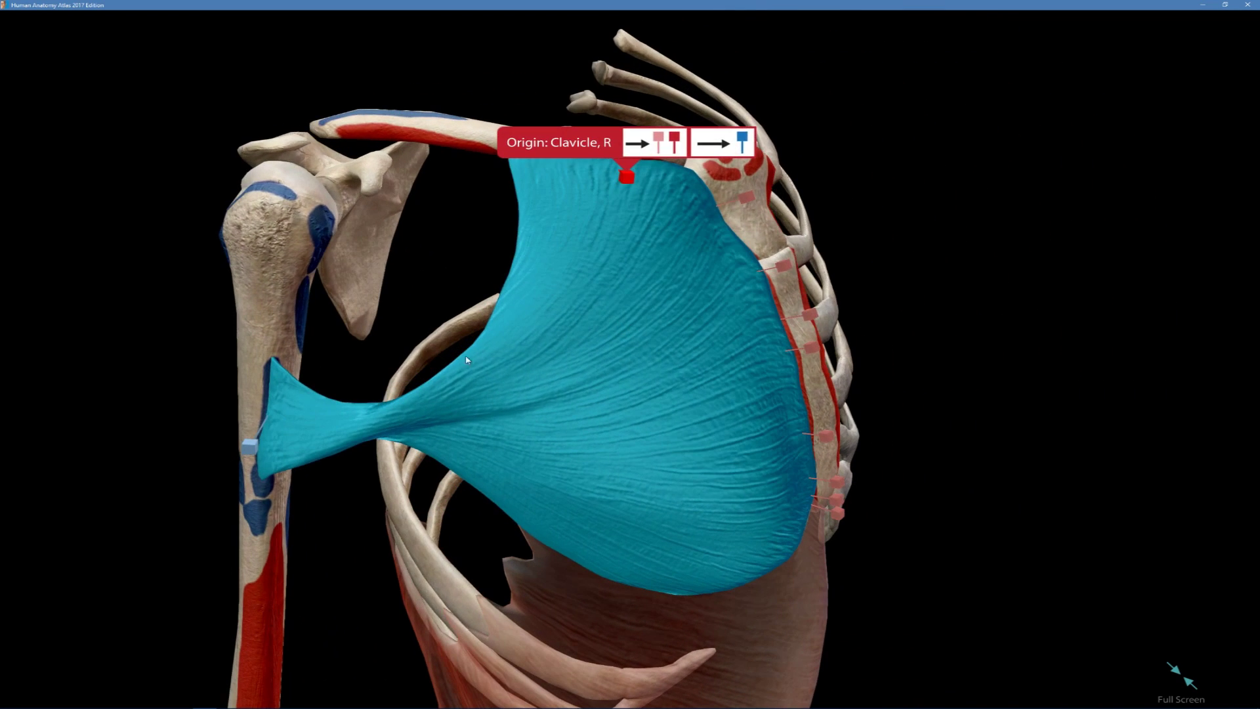
left_click(287, 432)
left_click_drag(321, 418, 666, 374)
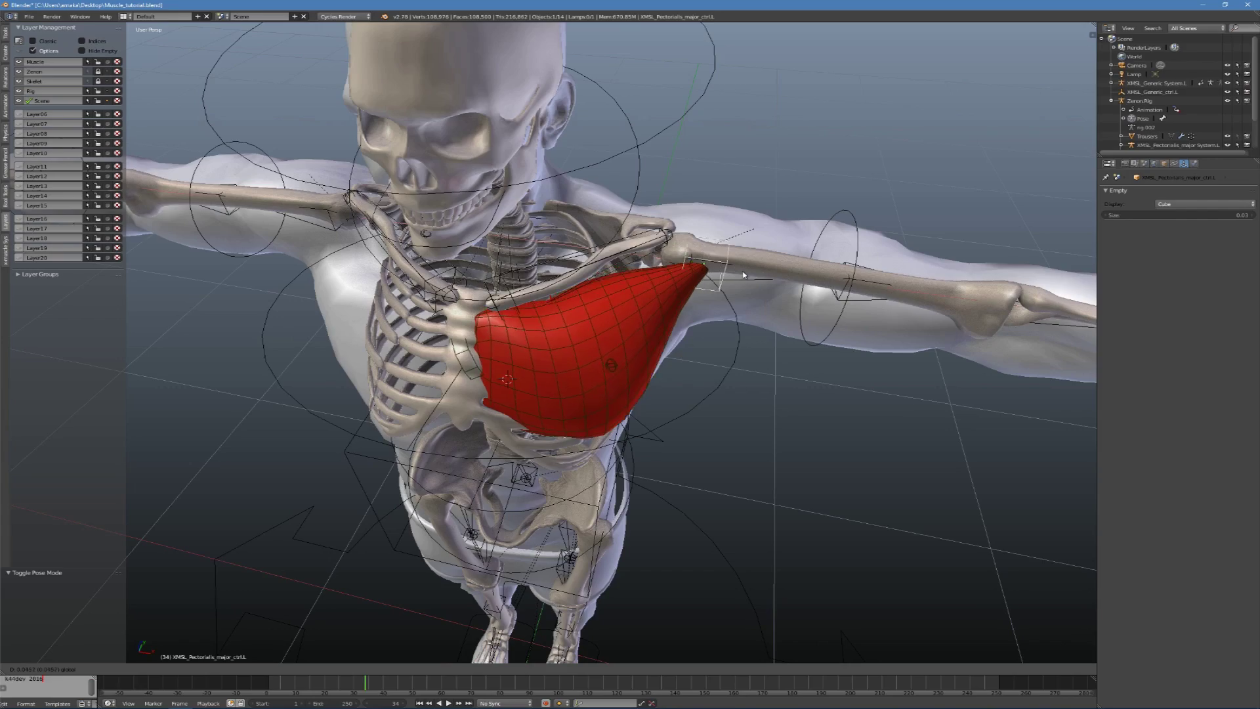
Move the pectoralis muscle's end controller outward onto the upper part of the left humerus.
left_click(738, 276)
middle_click_drag(739, 276, 783, 317)
key("g")
left_click(715, 291)
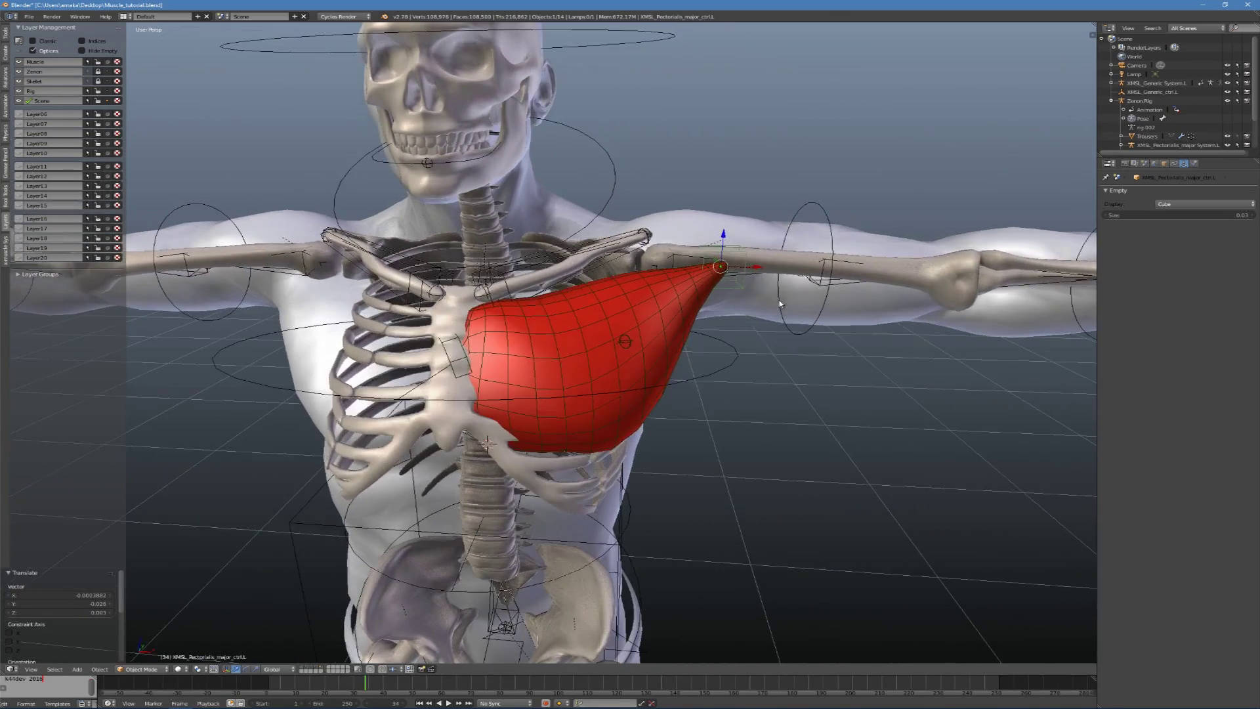
Test-rotate the left upper arm down and forward to check the muscle with its attachment on the humerus.
key("r")
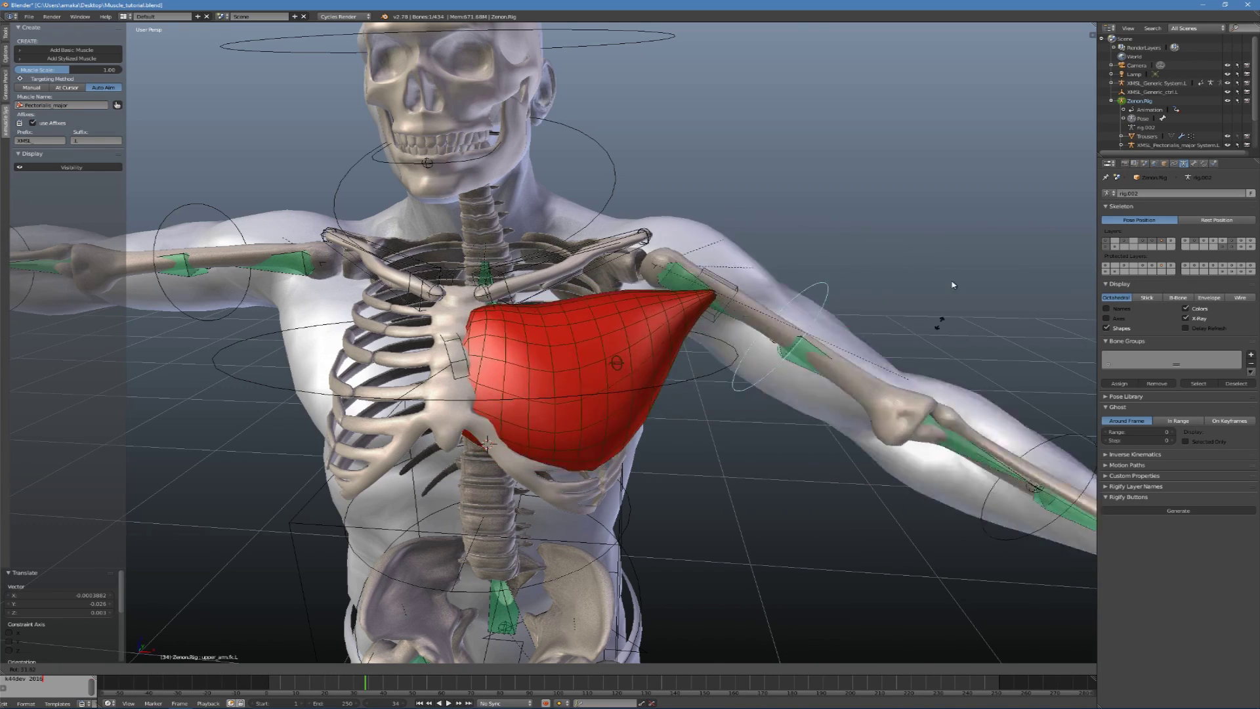
right_click(852, 422)
scroll(854, 420, "down", 5)
middle_click_drag(853, 421, 840, 365)
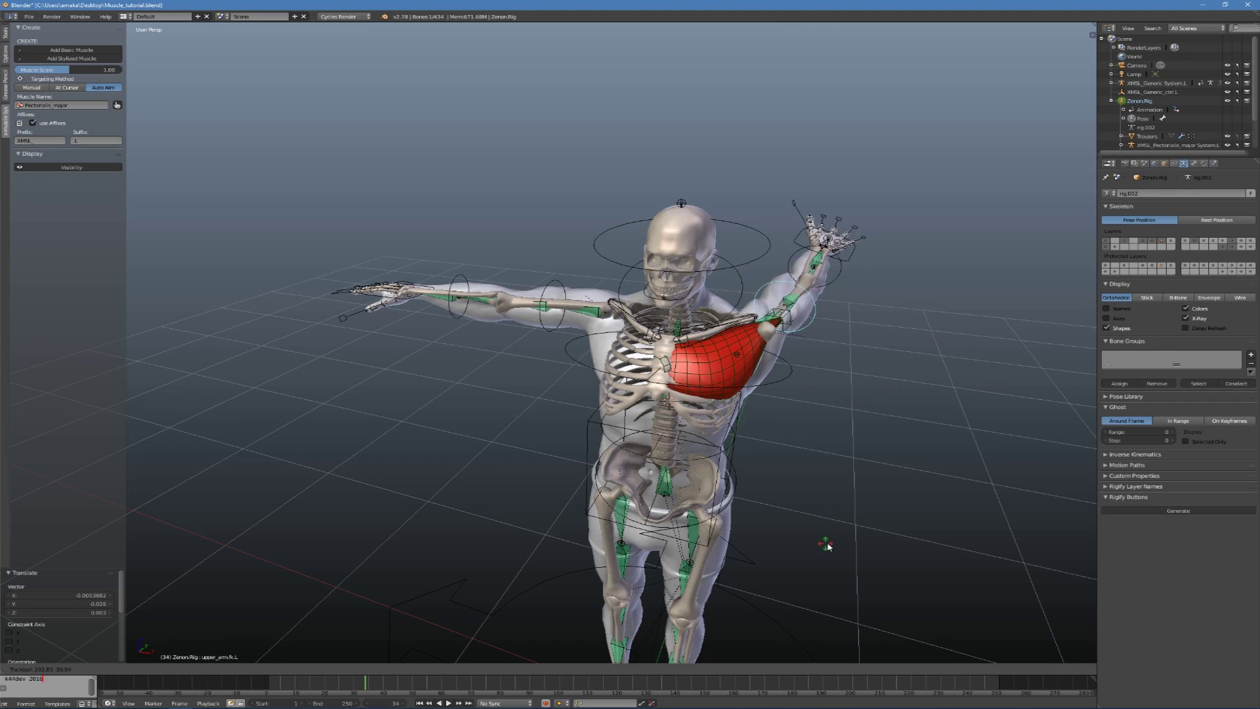
right_click(830, 534)
Select the pectoralis muscle and add three muscle pins to it, widening the sidebar to fit the pin names.
scroll(743, 415, "up", 8)
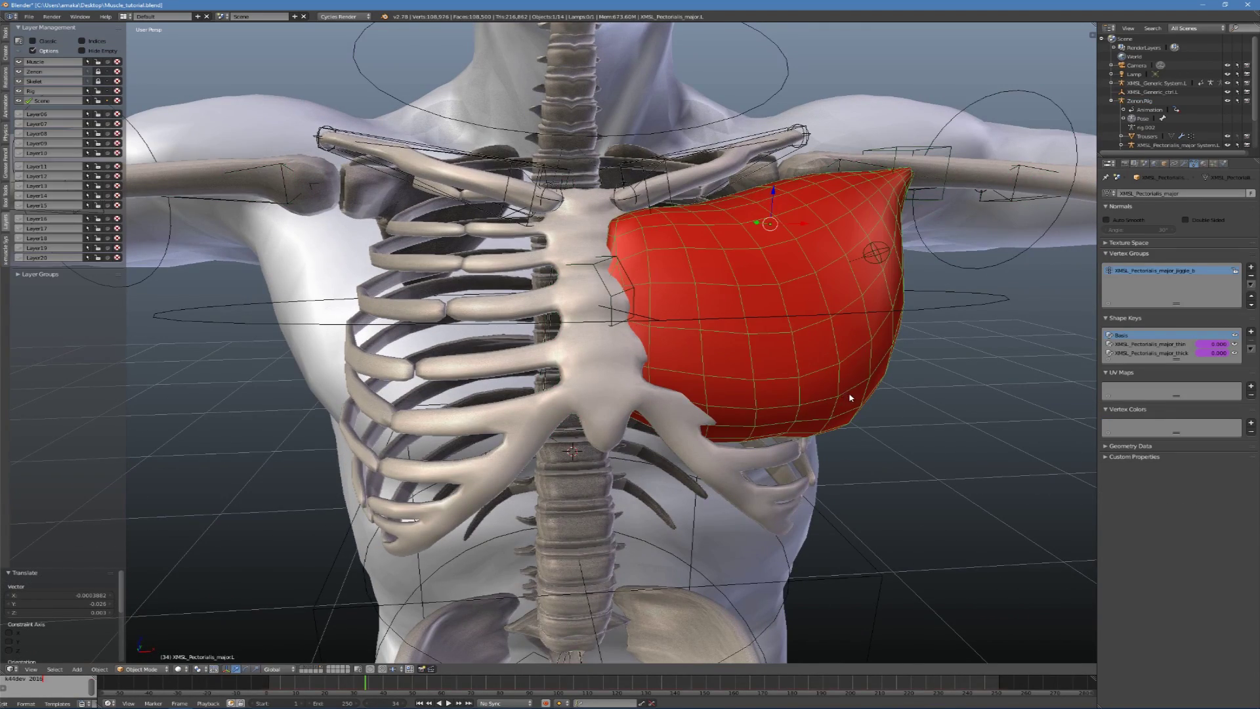
scroll(836, 411, "down", 5)
middle_click_drag(836, 411, 744, 404)
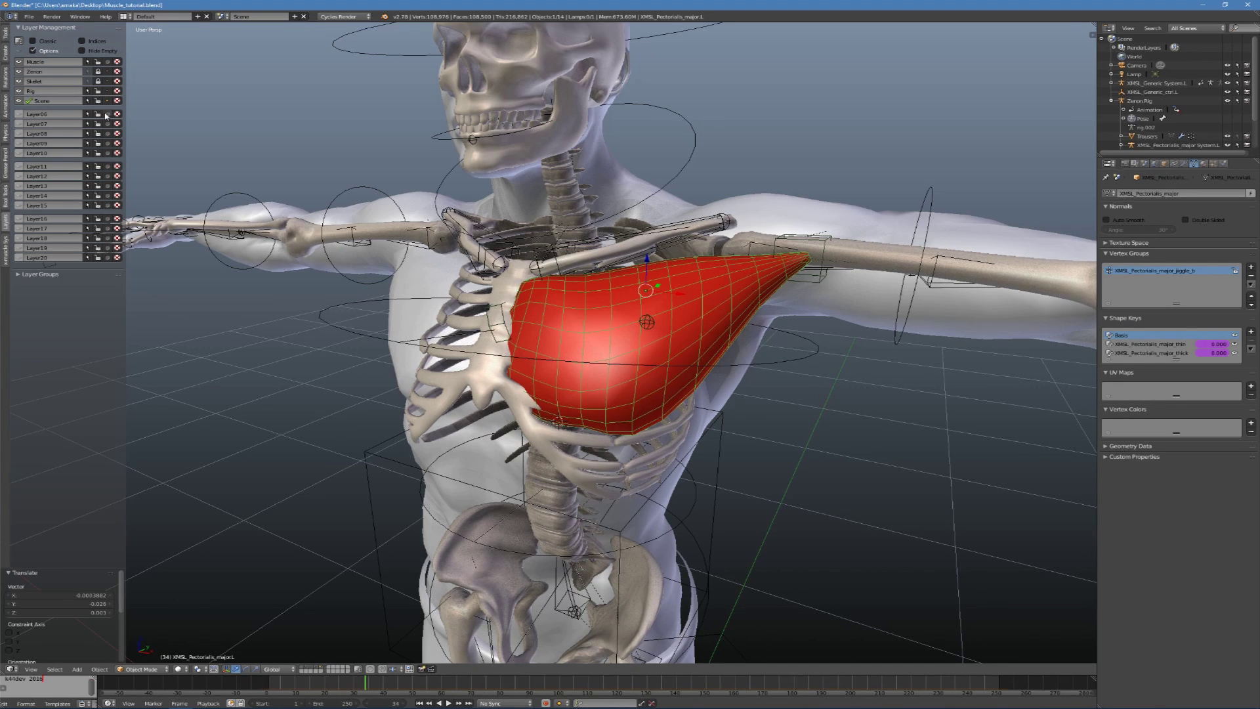
left_click(5, 249)
scroll(80, 300, "down", 3)
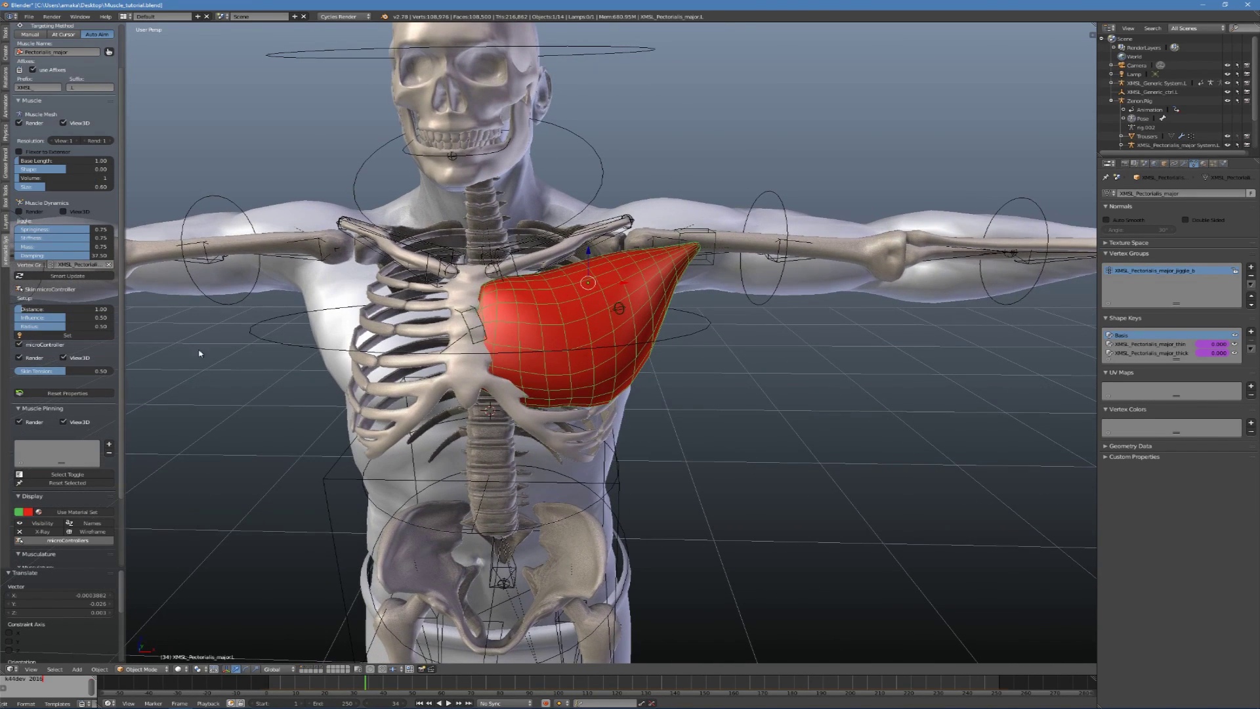
left_click(109, 446)
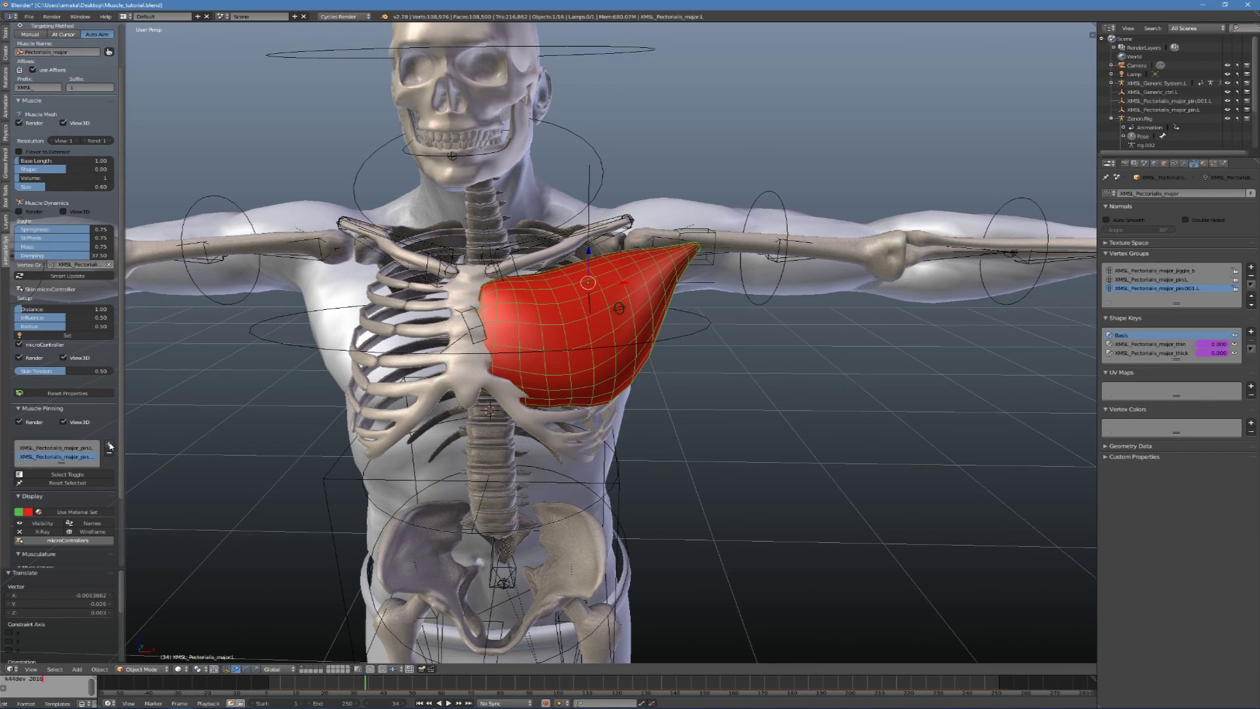
left_click(109, 446)
left_click_drag(126, 464, 149, 464)
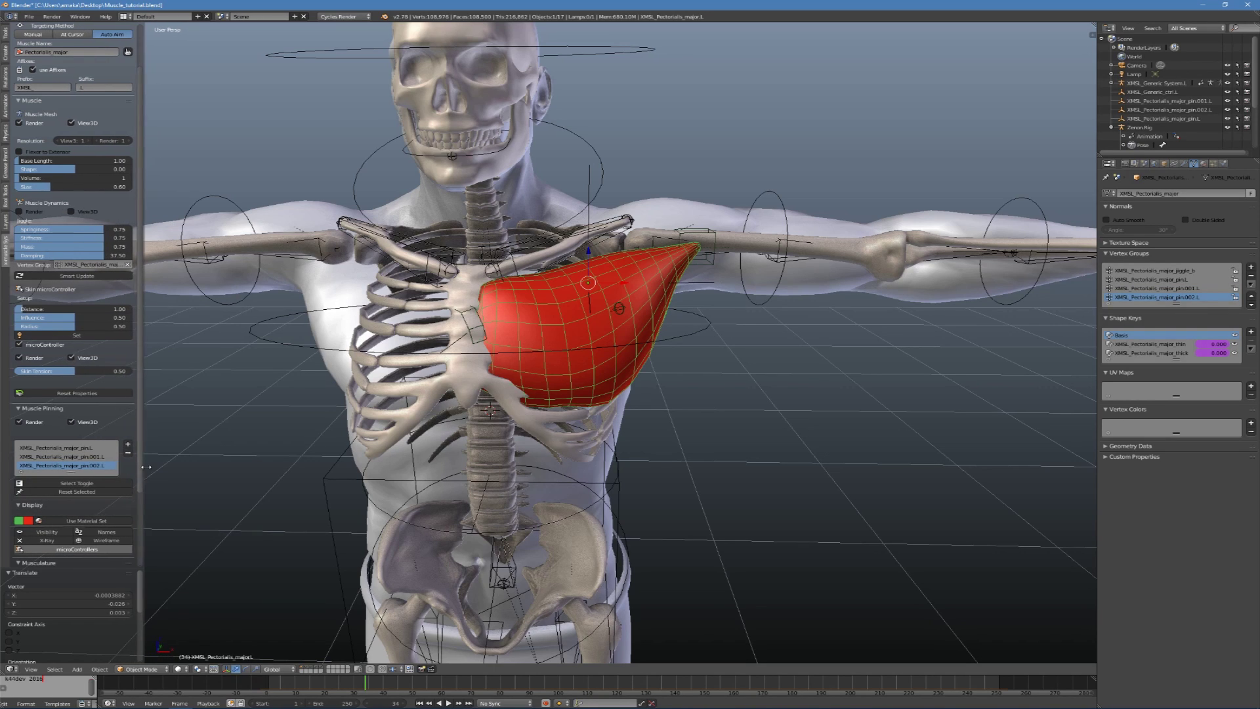
Separate the stacked muscle pins, moving one toward the shoulder and another toward the sternum.
right_click(593, 187)
middle_click_drag(609, 210, 608, 204)
key("g")
left_click(715, 197)
right_click(587, 189)
key("g")
left_click(487, 209)
Fine-tune the active pin's placement over the pectoralis muscle, checking it from another angle.
key("g")
left_click(608, 297)
middle_click_drag(688, 286, 574, 278)
key("g")
left_click(528, 268)
Select another muscle pin and reposition it around the pectoralis muscle from several view angles.
middle_click_drag(519, 231, 661, 209)
right_click(649, 199)
key("g")
left_click(570, 265)
key("g")
left_click(558, 220)
mouse_move(566, 222)
middle_mouse_down()
mouse_move(481, 230)
mouse_move(462, 219)
mouse_move(569, 208)
middle_mouse_up()
key("g")
left_click(460, 220)
Select the pectoralis muscle, enter Weight Paint mode and choose the XMSL_Pectoralis_major_pin002.L vertex group.
scroll(569, 216, "up", 1)
right_click(572, 326)
key("ctrl+Tab")
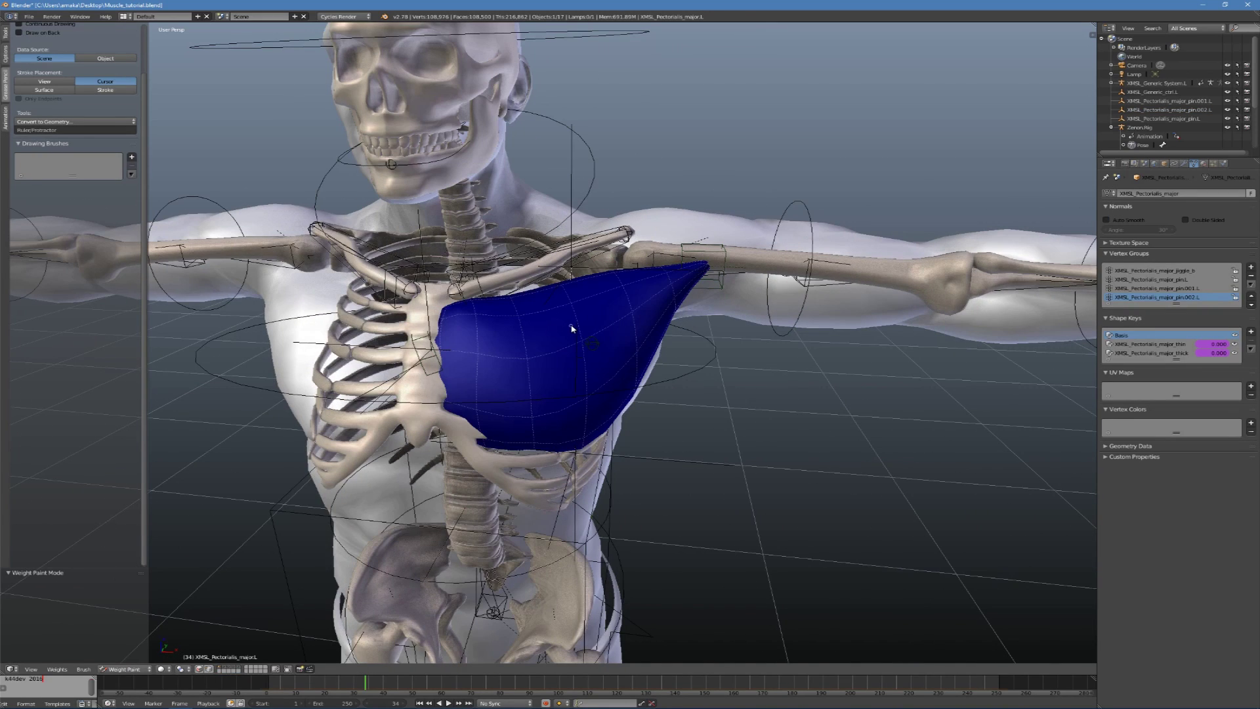
right_click(596, 302, "shift")
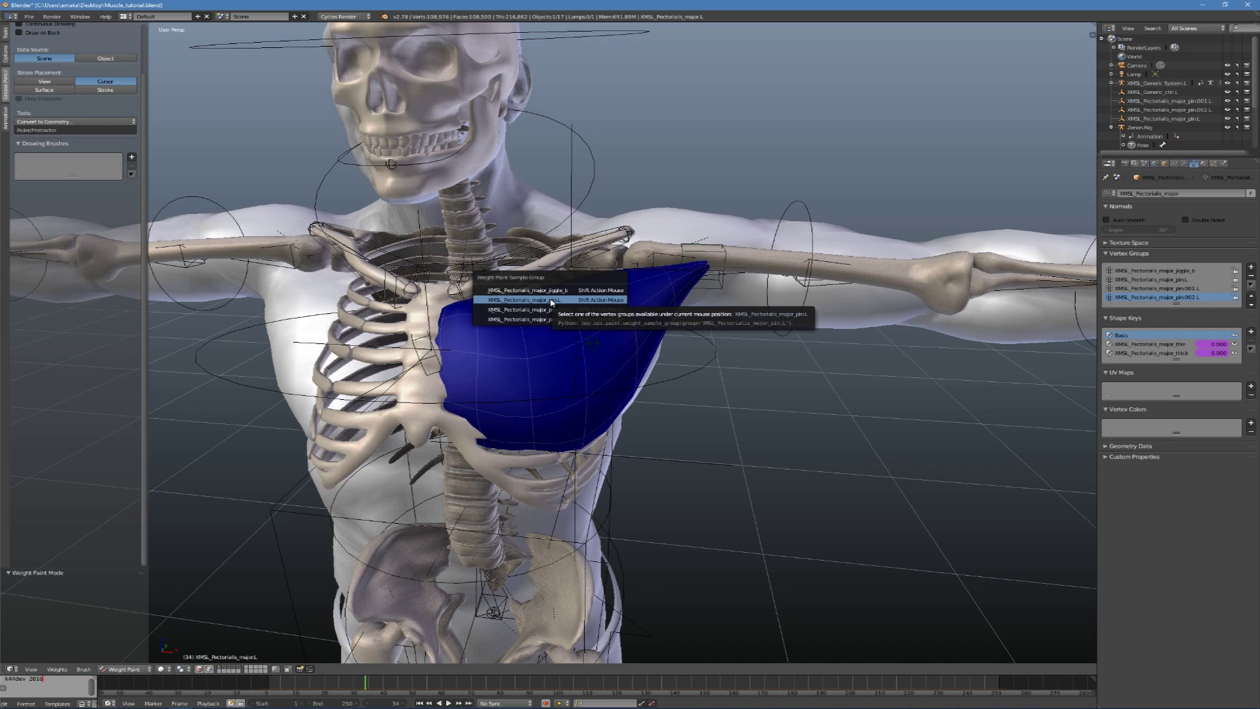
left_click(563, 320)
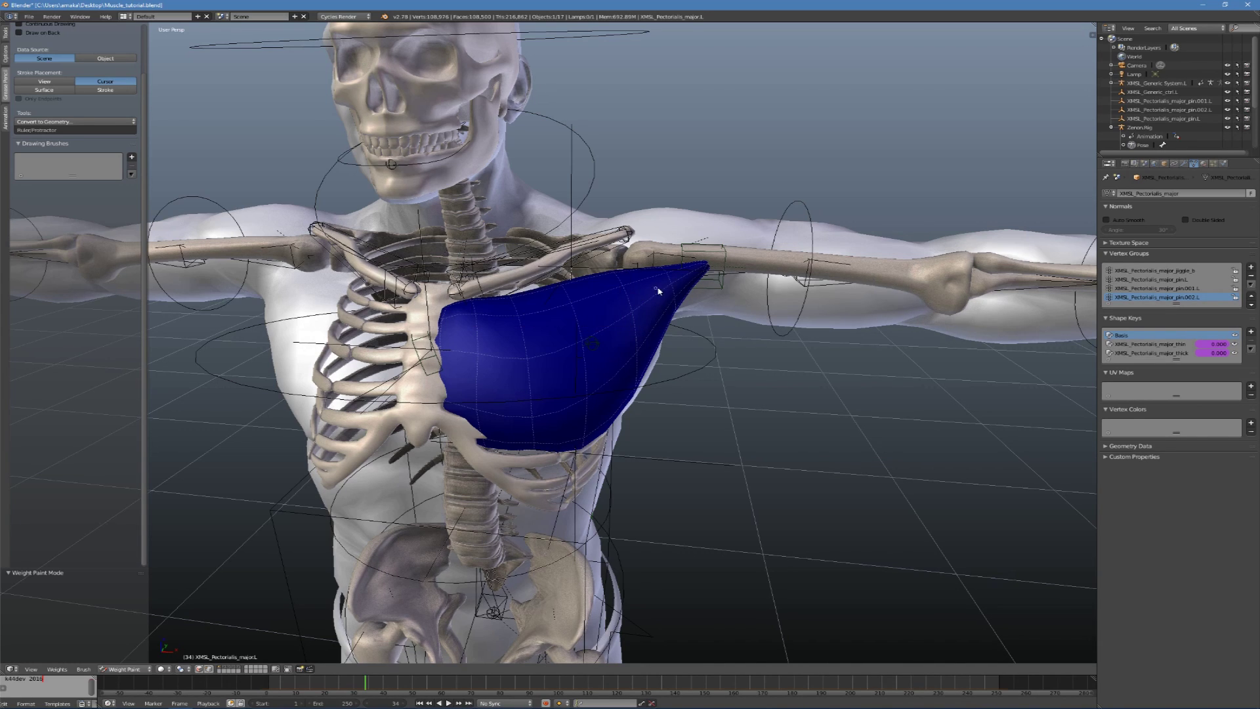
Resize the weight brush and paint the XMSL_Pectoralis_major_pin.002.L weights along the muscle's upper edge near the clavicle.
key("f")
left_click(715, 284)
middle_click_drag(706, 286, 697, 251)
key("ctrl+Tab")
right_click(573, 178)
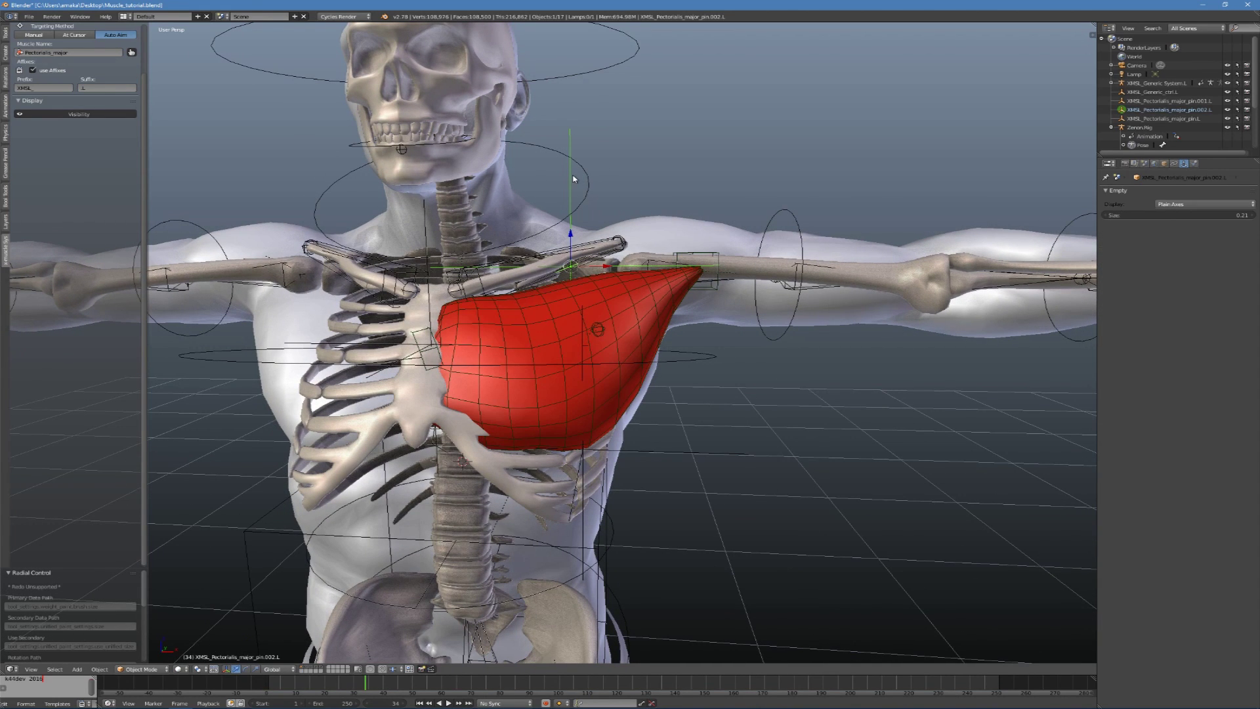
right_click(574, 298)
key("ctrl+Tab")
mouse_move(573, 298)
left_mouse_down()
mouse_move(583, 278)
mouse_move(574, 296)
left_mouse_up()
key("f")
left_click(593, 316)
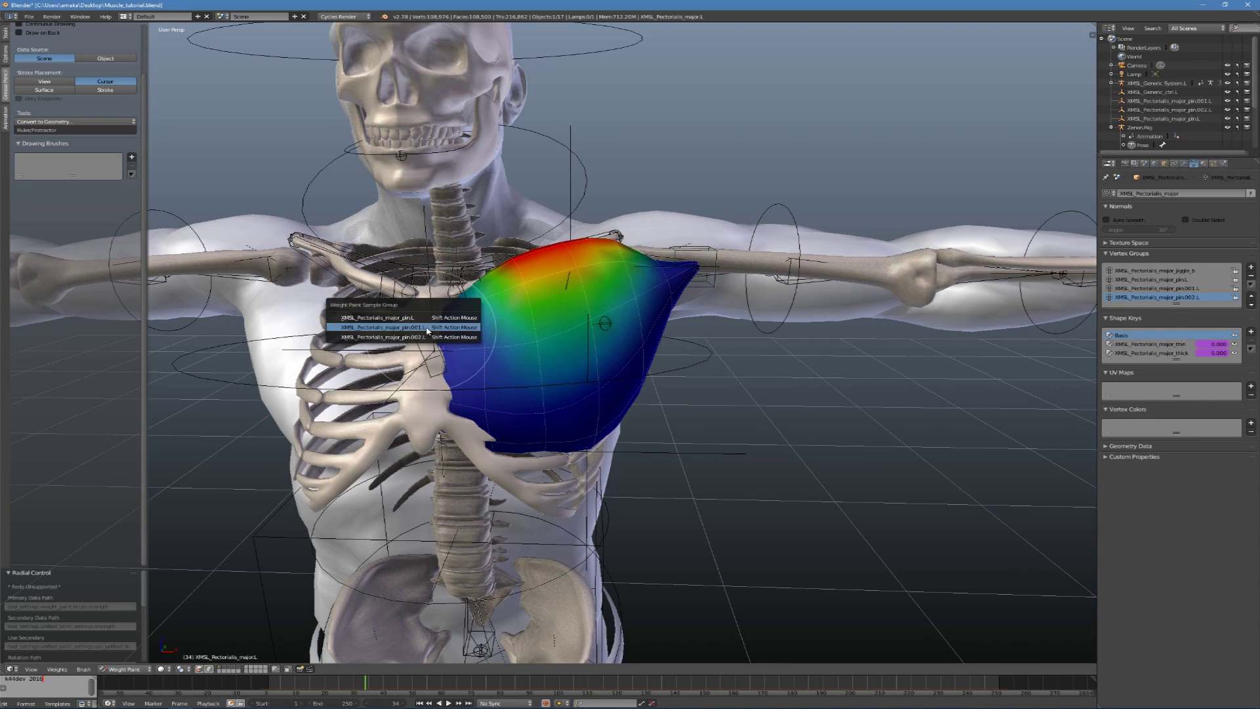
Switch to the XMSL_Pectoralis_major_pin.001.L vertex group and paint its weights along the sternum side of the muscle.
left_click(426, 319)
mouse_move(436, 362)
left_mouse_down()
mouse_move(453, 367)
mouse_move(385, 417)
mouse_move(363, 342)
mouse_move(302, 356)
left_mouse_up()
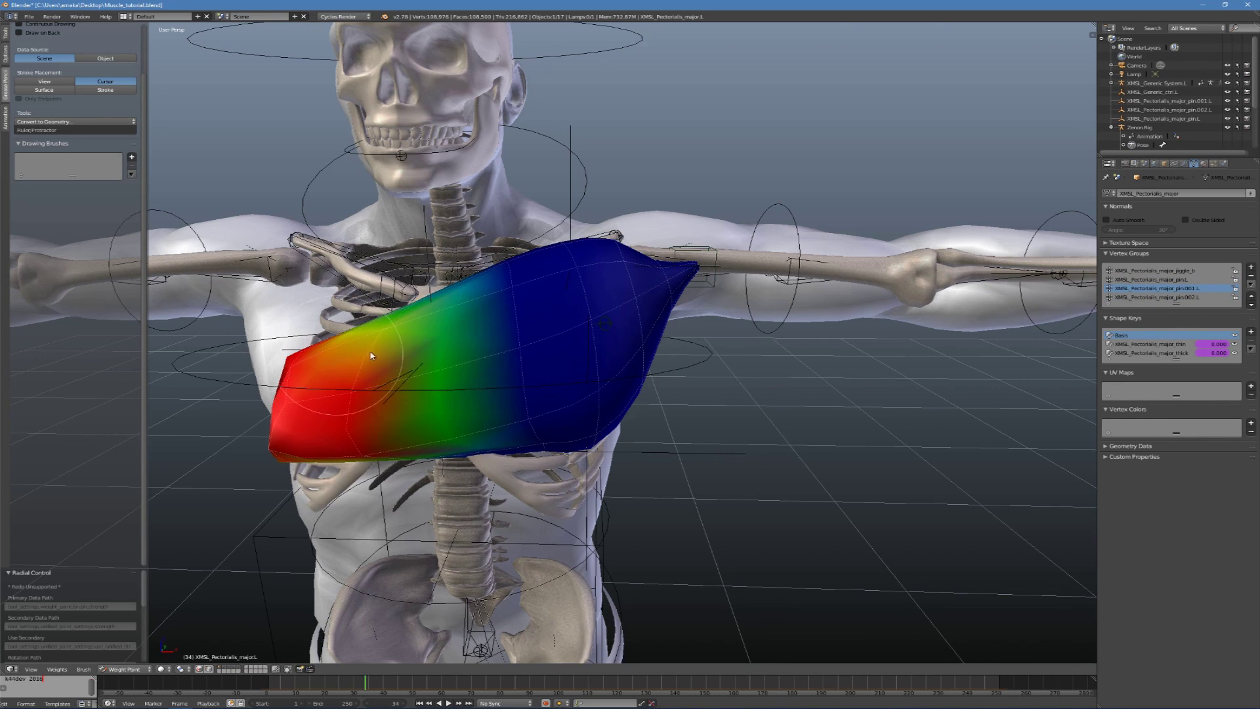
mouse_move(428, 329)
left_mouse_down()
mouse_move(422, 425)
mouse_move(419, 309)
mouse_move(401, 446)
left_mouse_up()
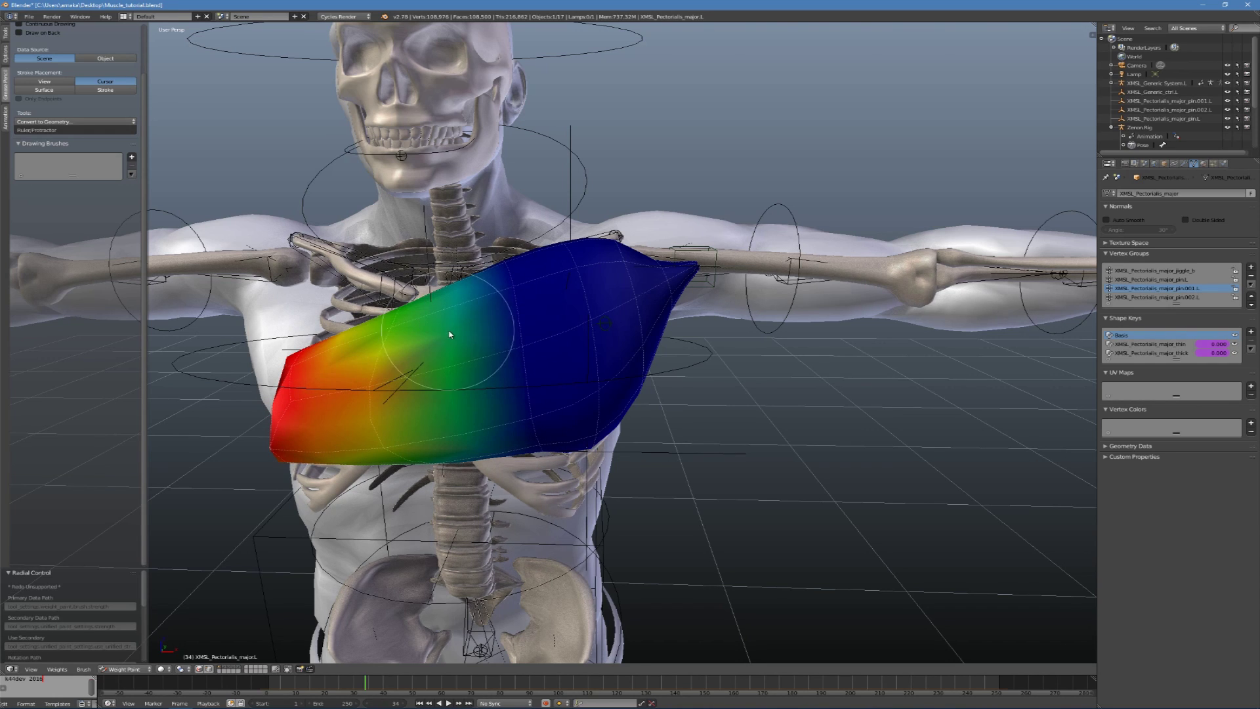
Switch to the XMSL_Pectoralis_major_pin.L vertex group and paint its weights across the muscle's lower edge.
left_click(560, 387, "shift")
mouse_move(593, 447)
left_mouse_down()
mouse_move(528, 488)
mouse_move(589, 569)
mouse_move(491, 594)
left_mouse_up()
mouse_move(467, 541)
left_mouse_down()
mouse_move(428, 526)
mouse_move(369, 546)
left_mouse_up()
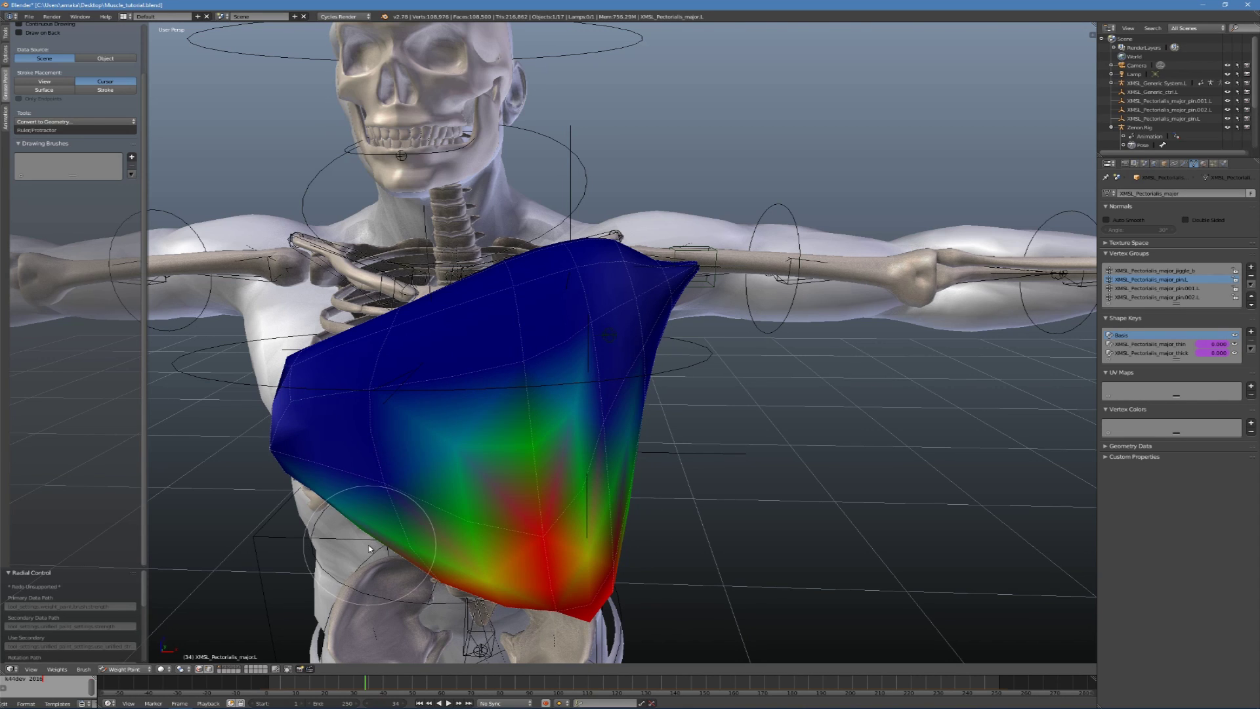
mouse_move(451, 554)
left_mouse_down()
mouse_move(470, 472)
mouse_move(631, 530)
left_mouse_up()
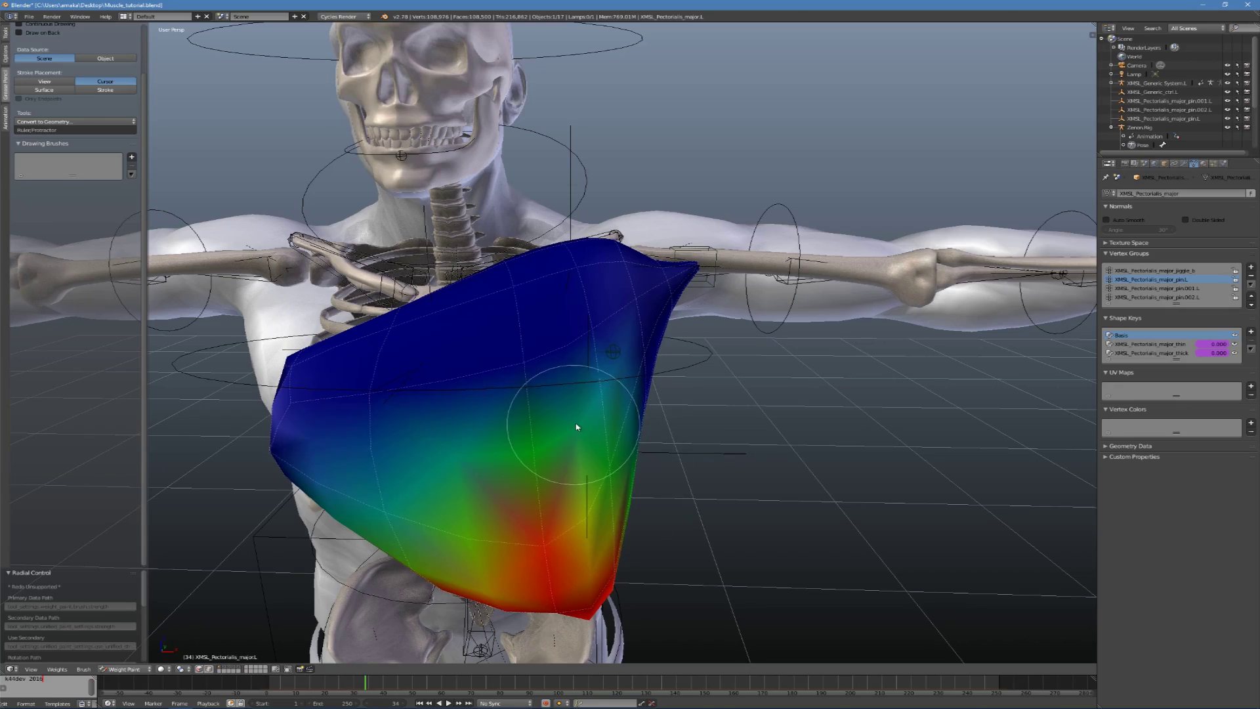
Return to Object Mode, select all the pectoralis pins and reset the muscle's pin deformation.
key("ctrl+Tab")
scroll(586, 413, "down", 2)
middle_click_drag(635, 383, 594, 377)
scroll(598, 377, "up", 2)
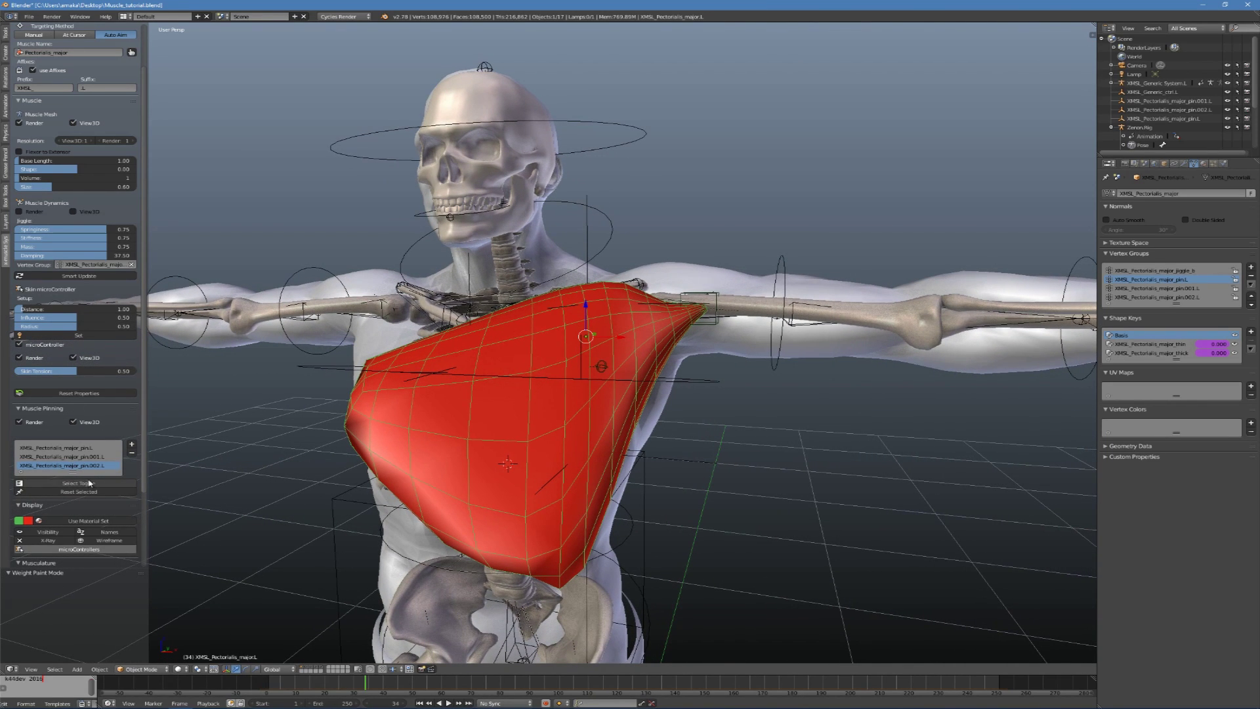
middle_click_drag(235, 429, 171, 442)
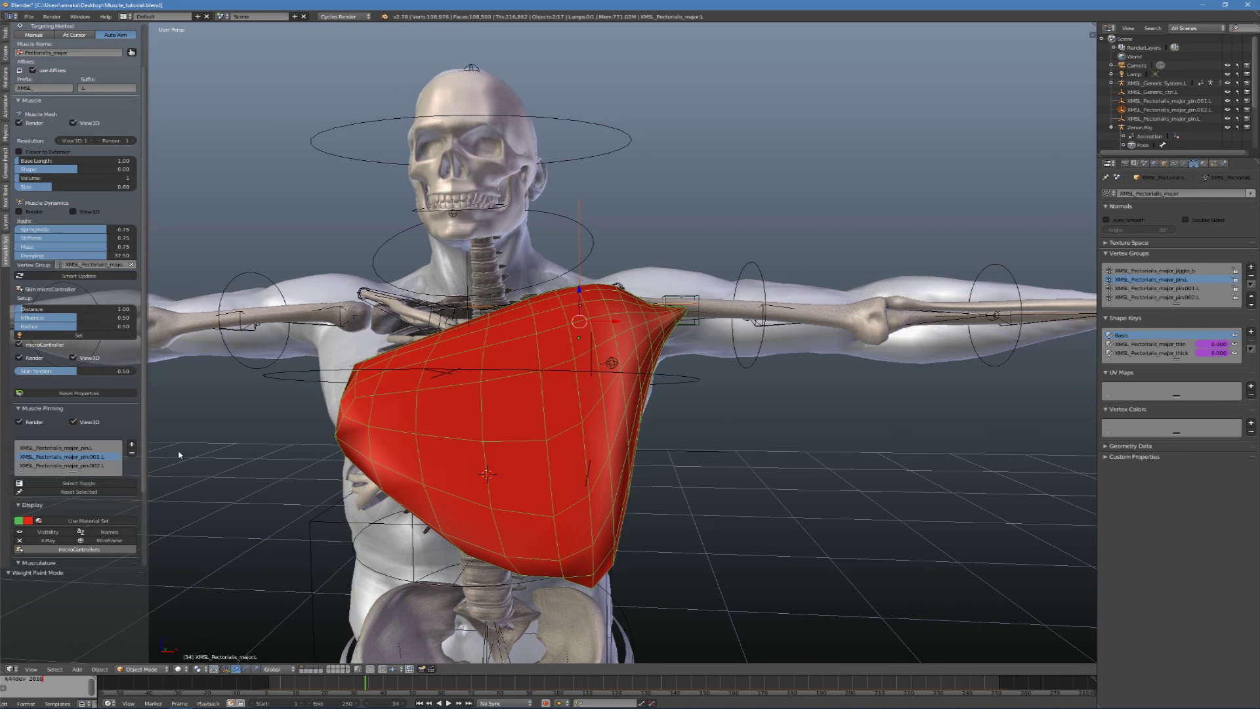
left_click(96, 484)
middle_click_drag(248, 458, 270, 466)
scroll(271, 462, "up", 1)
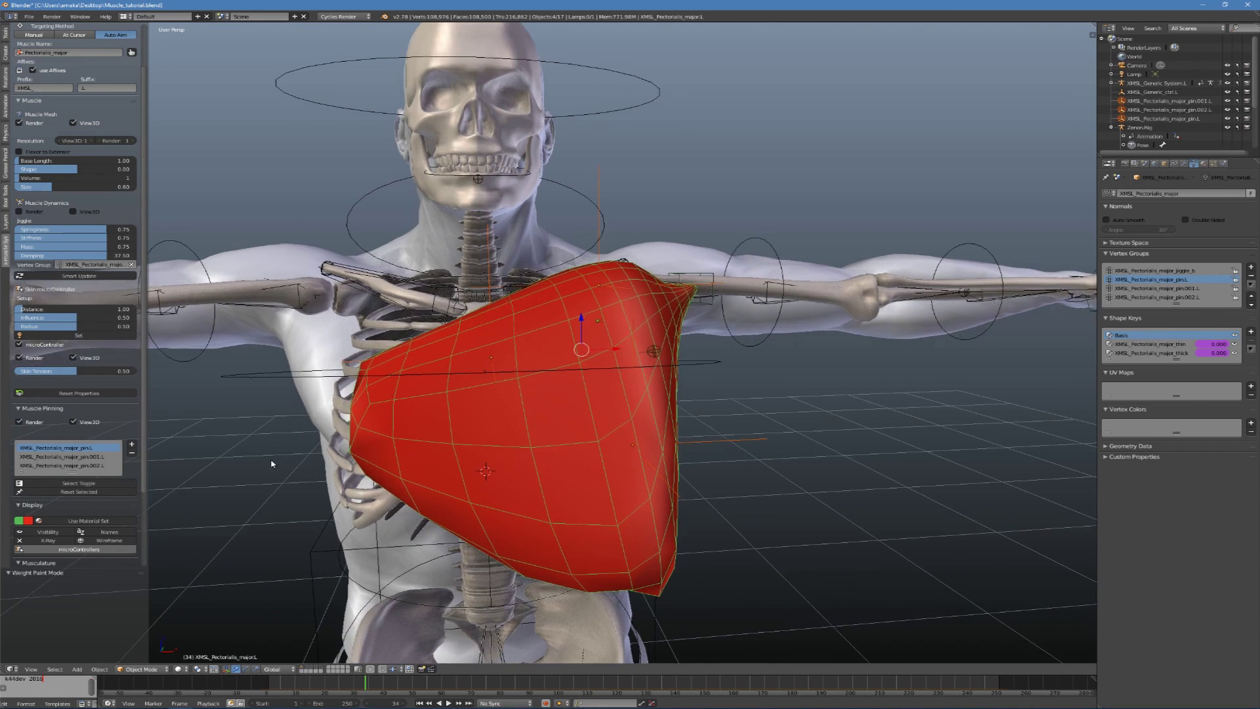
left_click(79, 492)
Test the pectoralis pins by trying a small move of the clavicle pin and a rotation of the chest control.
mouse_move(477, 432)
middle_mouse_down()
mouse_move(517, 430)
mouse_move(500, 432)
middle_mouse_up()
right_click(621, 203)
key("g")
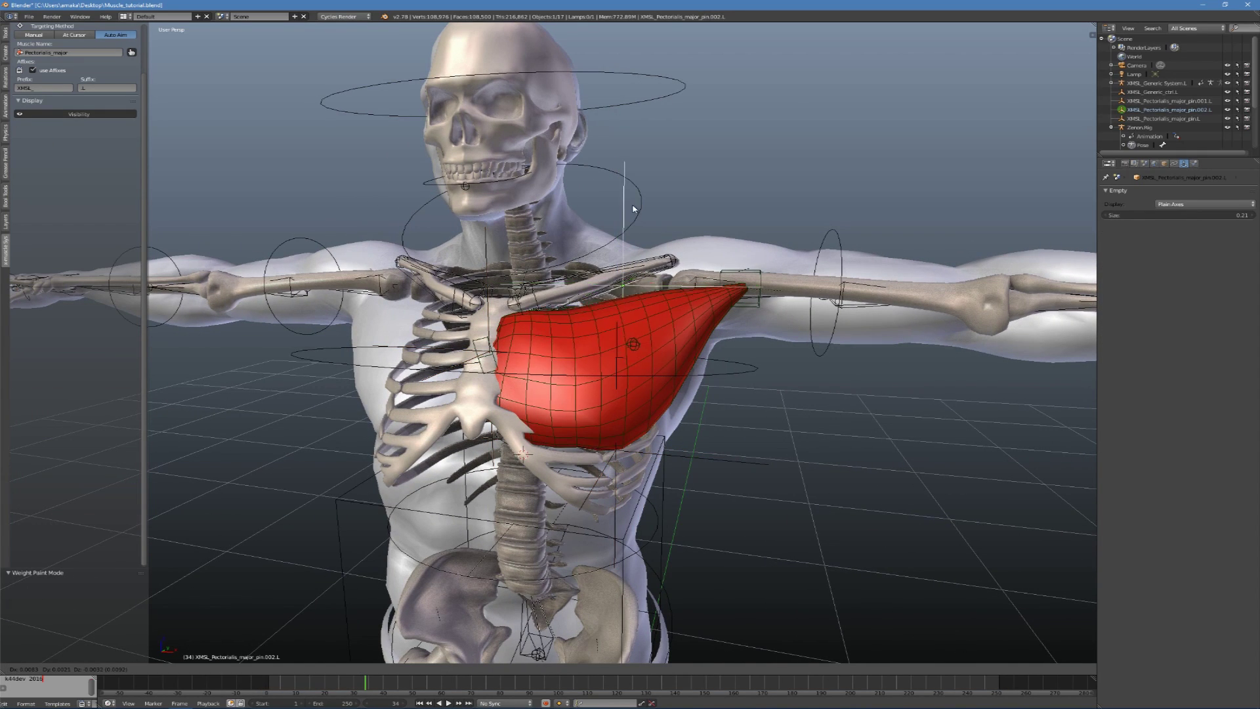
left_click(629, 198)
right_click(487, 351)
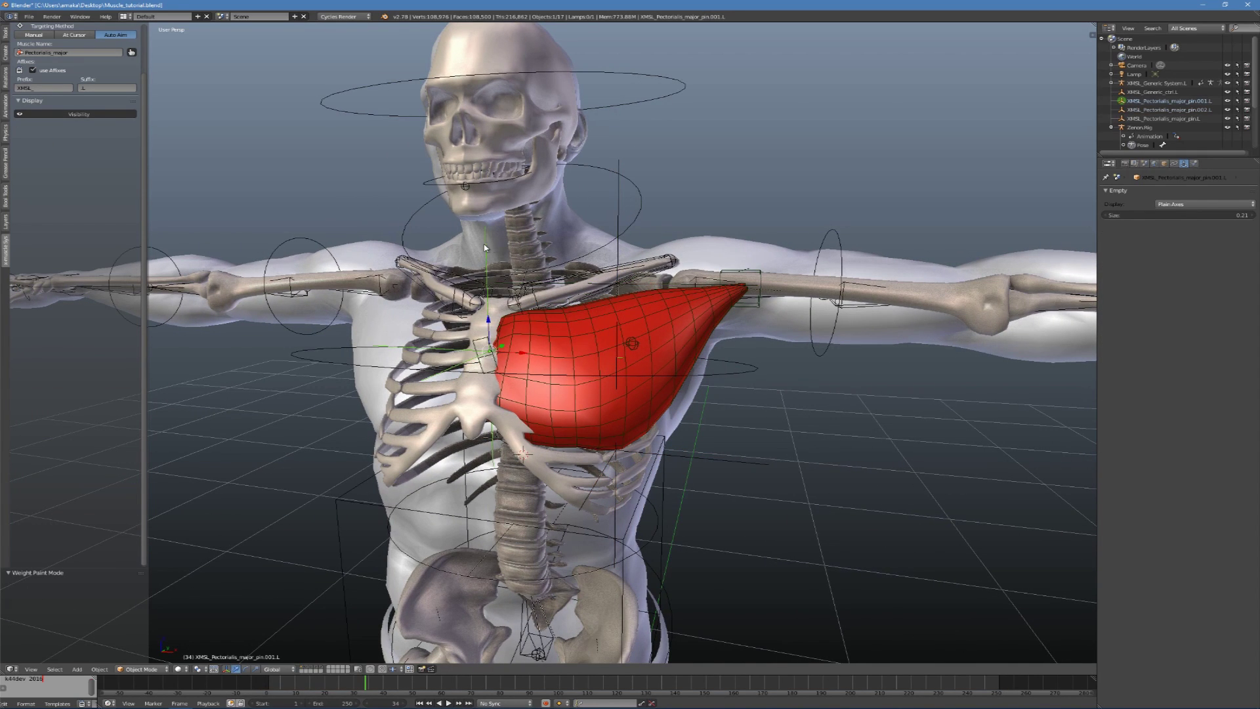
middle_click_drag(558, 394, 587, 395)
right_click(621, 444)
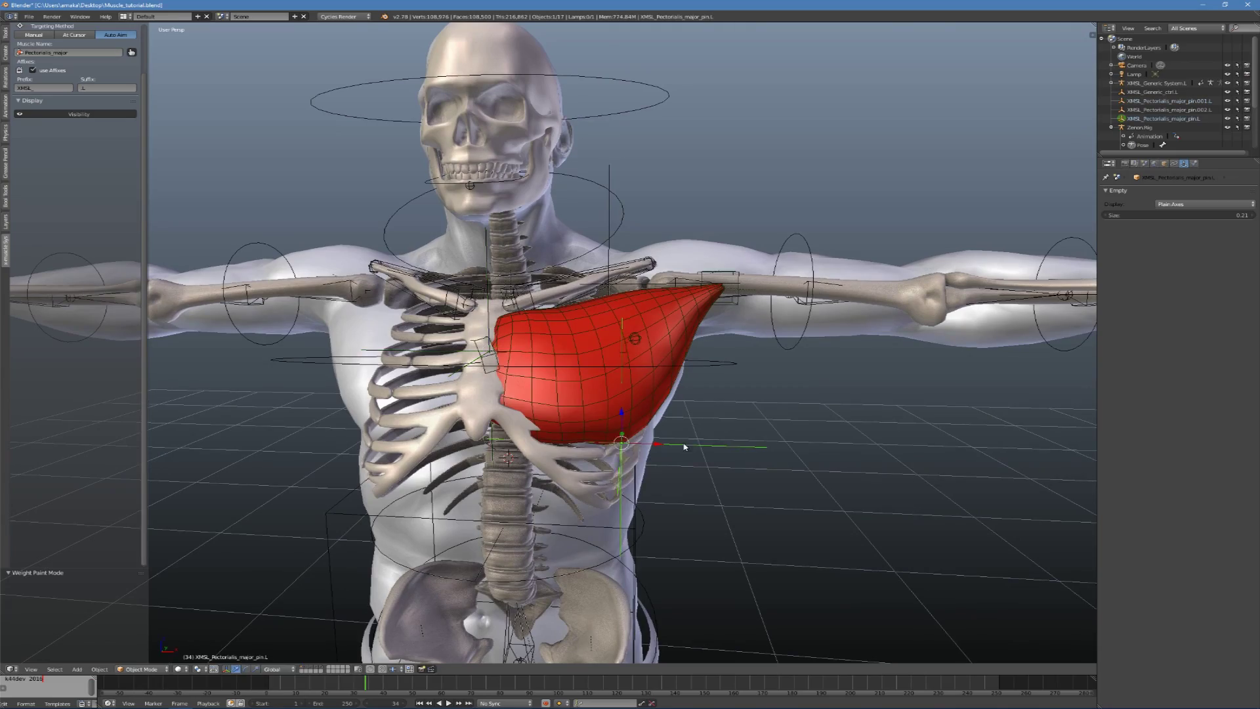
right_click(745, 366)
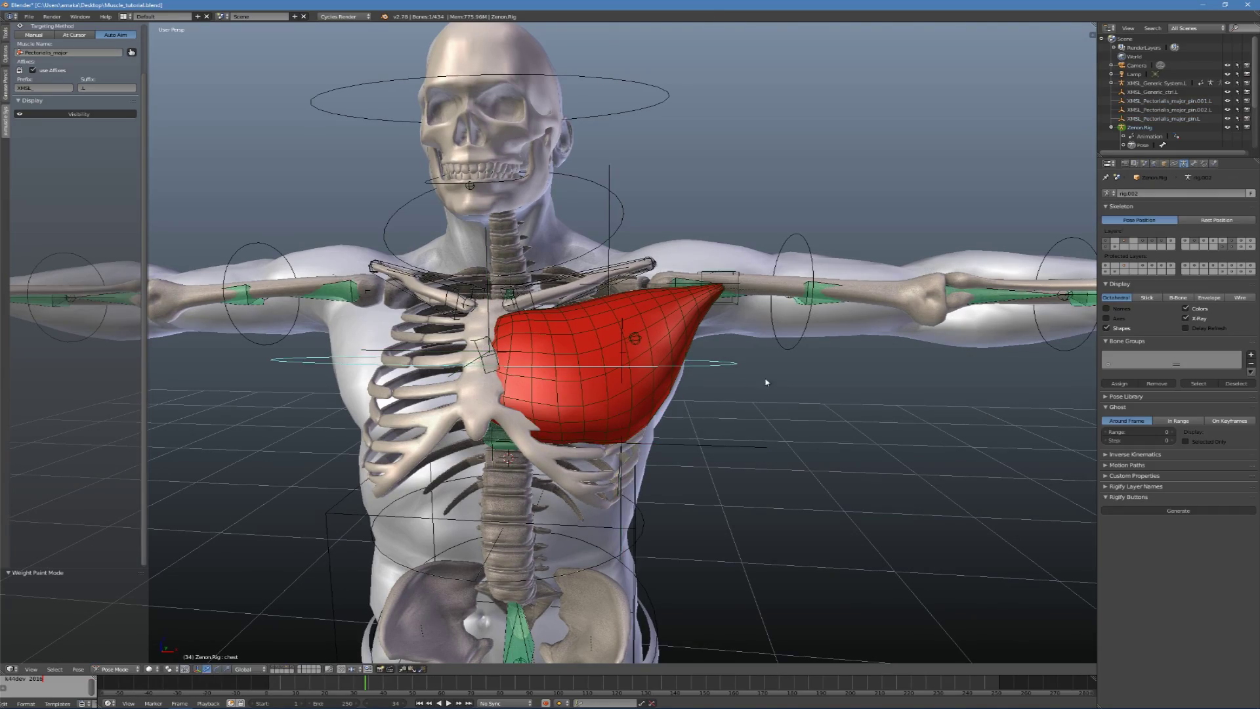
key("r")
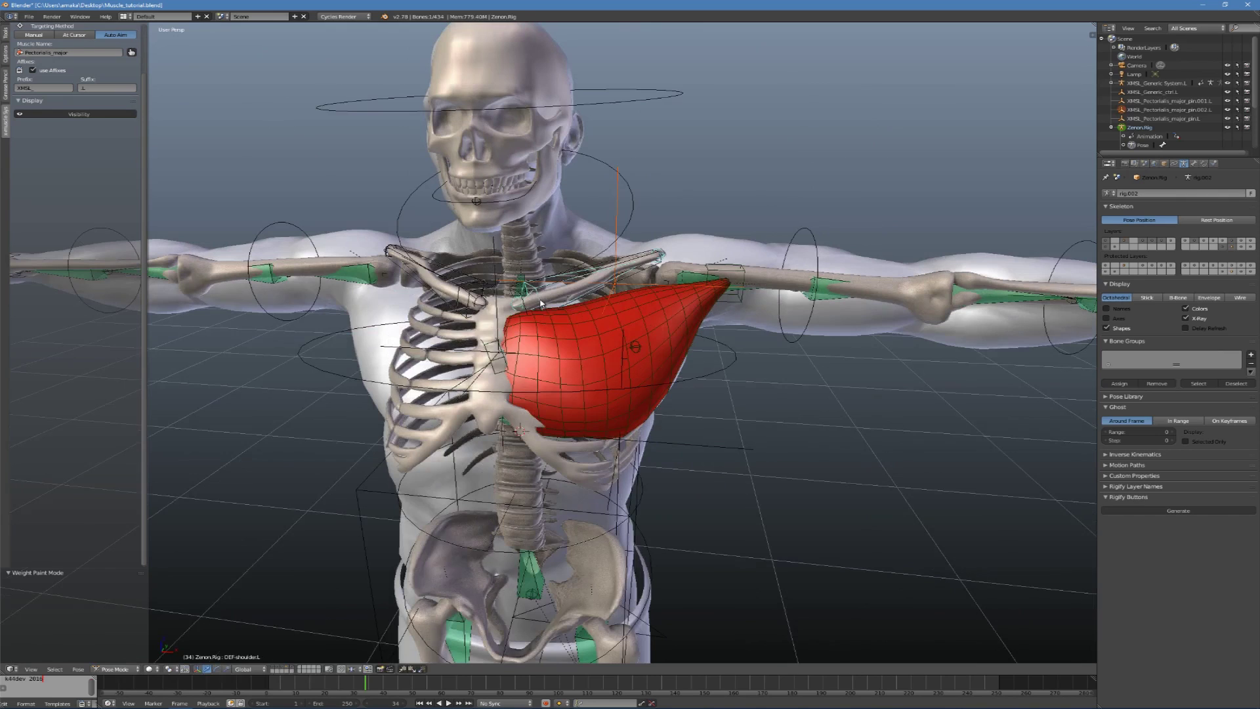
Parent the clavicle pin to the DEF-shoulder.L bone with the Bone option.
key("ctrl+p")
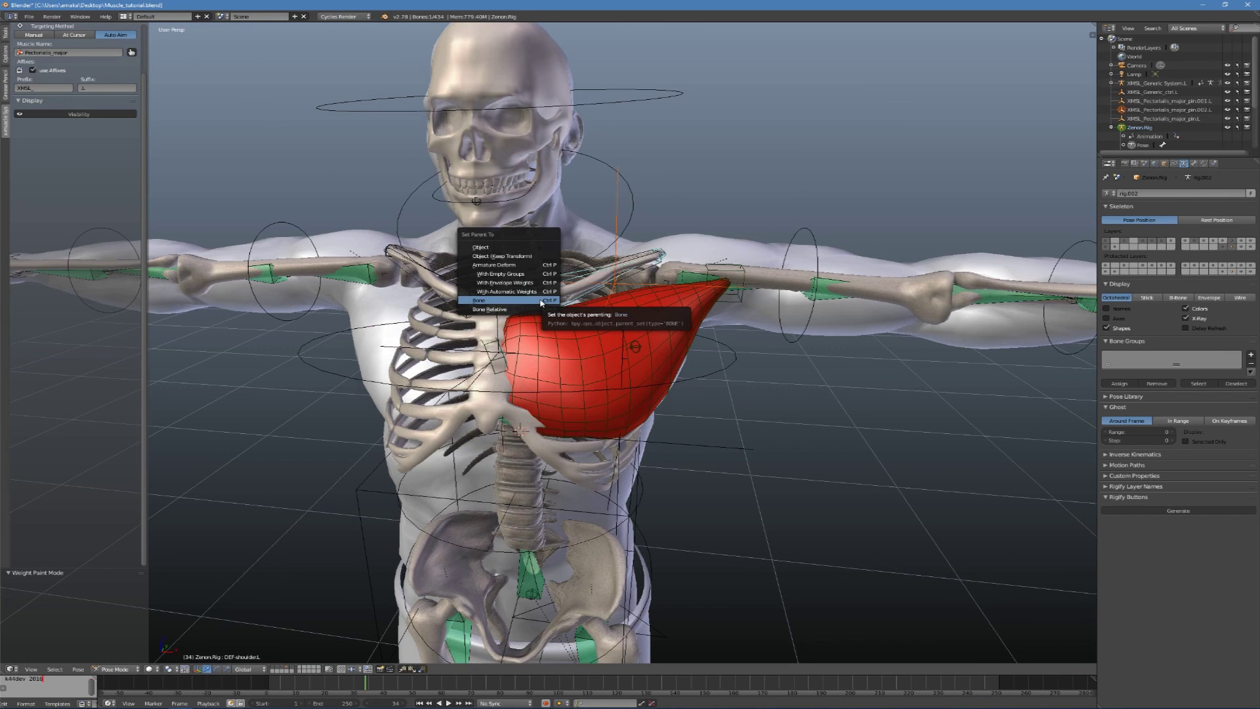
left_click(522, 301)
middle_click_drag(522, 300, 617, 276)
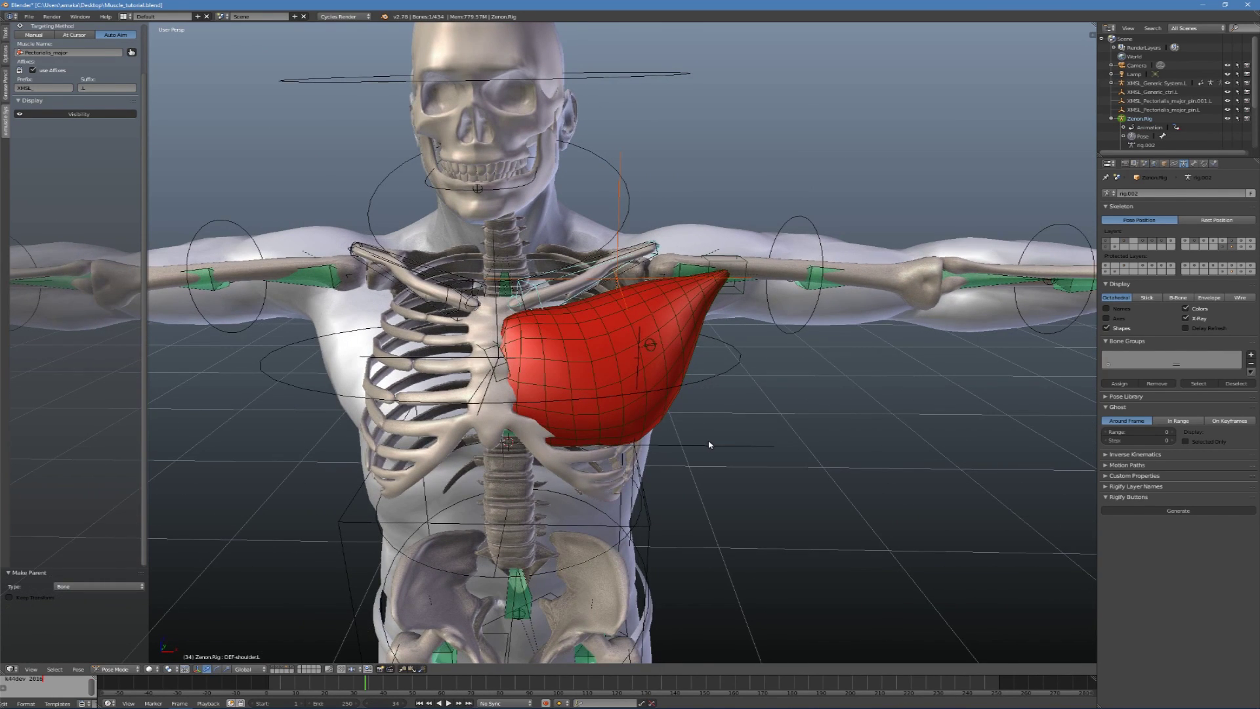
Select the pin below the muscle and parent it to the DEF-chest bone, using wireframe shading to reach the bone.
right_click(657, 427)
key("z")
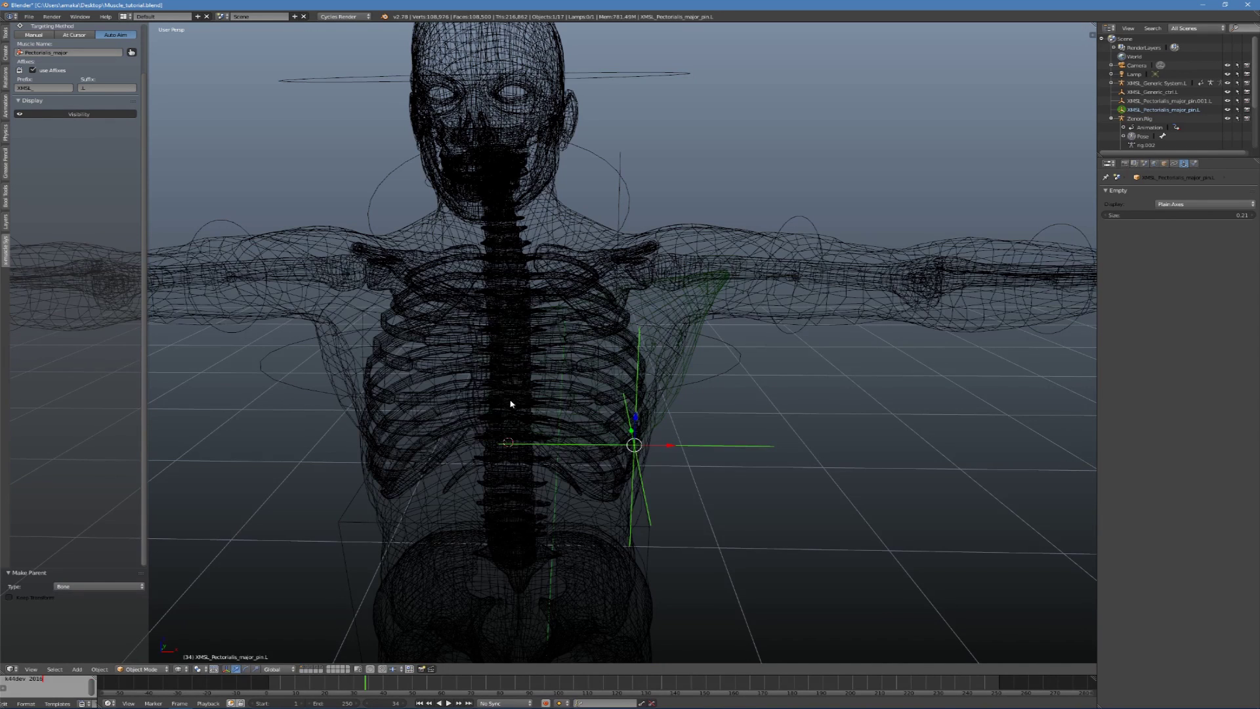
right_click(510, 403)
right_click(743, 445)
right_click(526, 388, "shift")
key("ctrl+p")
left_click(529, 387)
key("z")
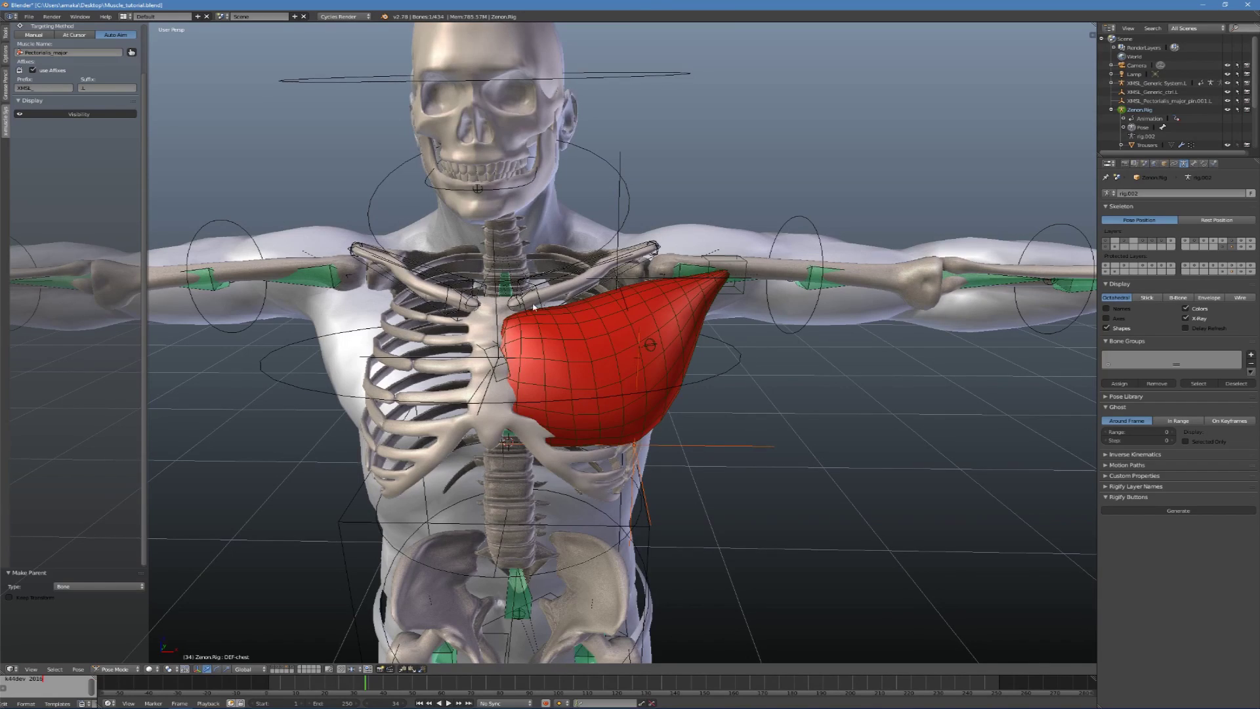
Parent the sternum pin to the DEF-chest bone with the Bone option and return to solid shading.
key("z")
key("ctrl+p")
left_click(500, 343)
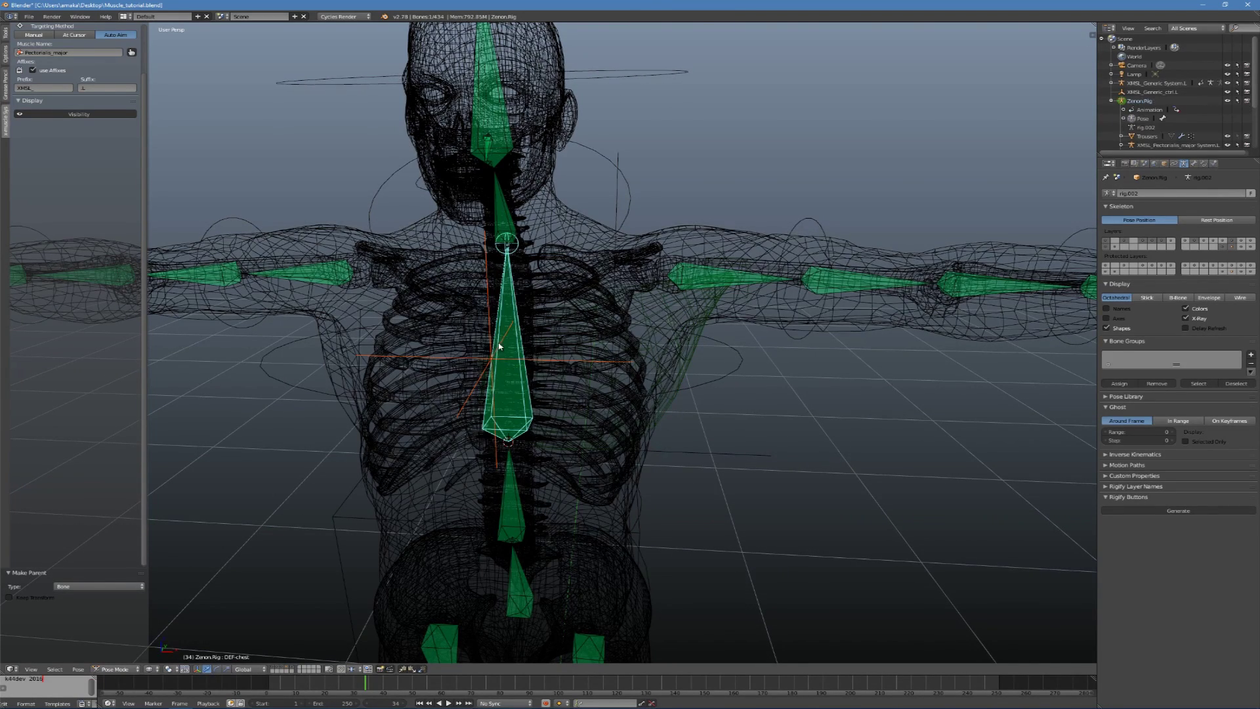
key("z")
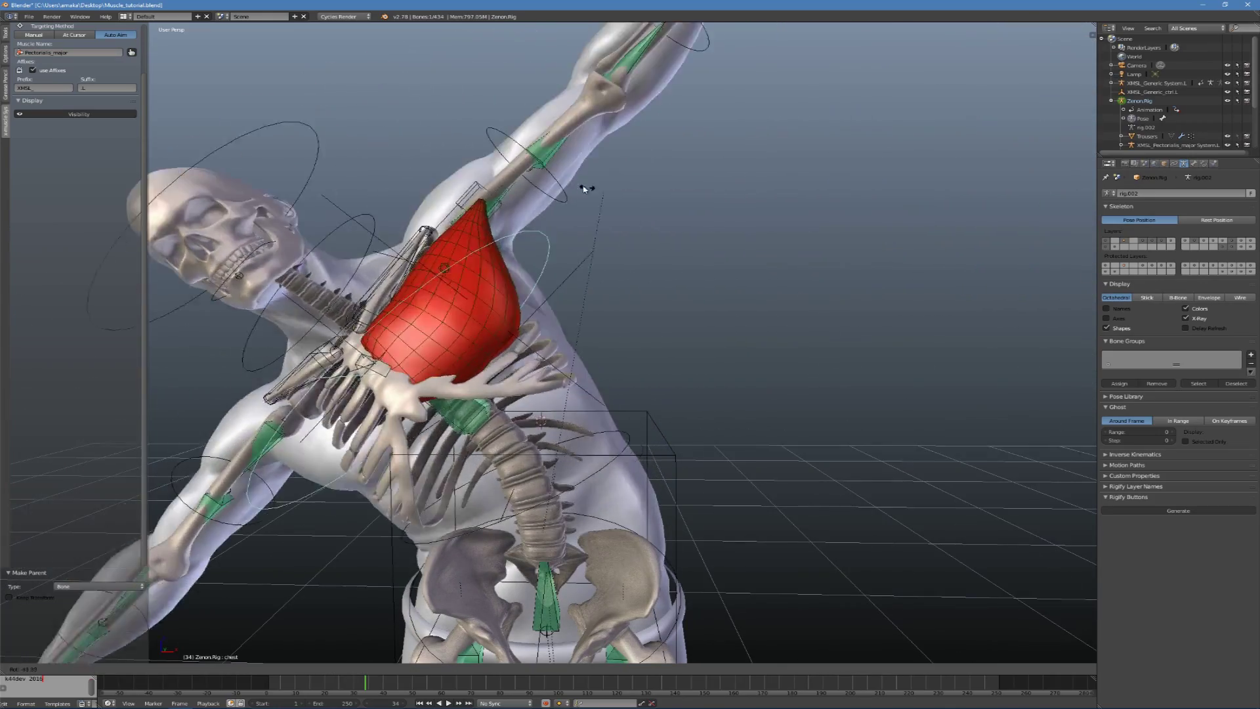
Test the pinned muscle by rotating the chest and left upper-arm controls, cancelling each rotation.
right_click(704, 249)
right_click(801, 319)
key("r")
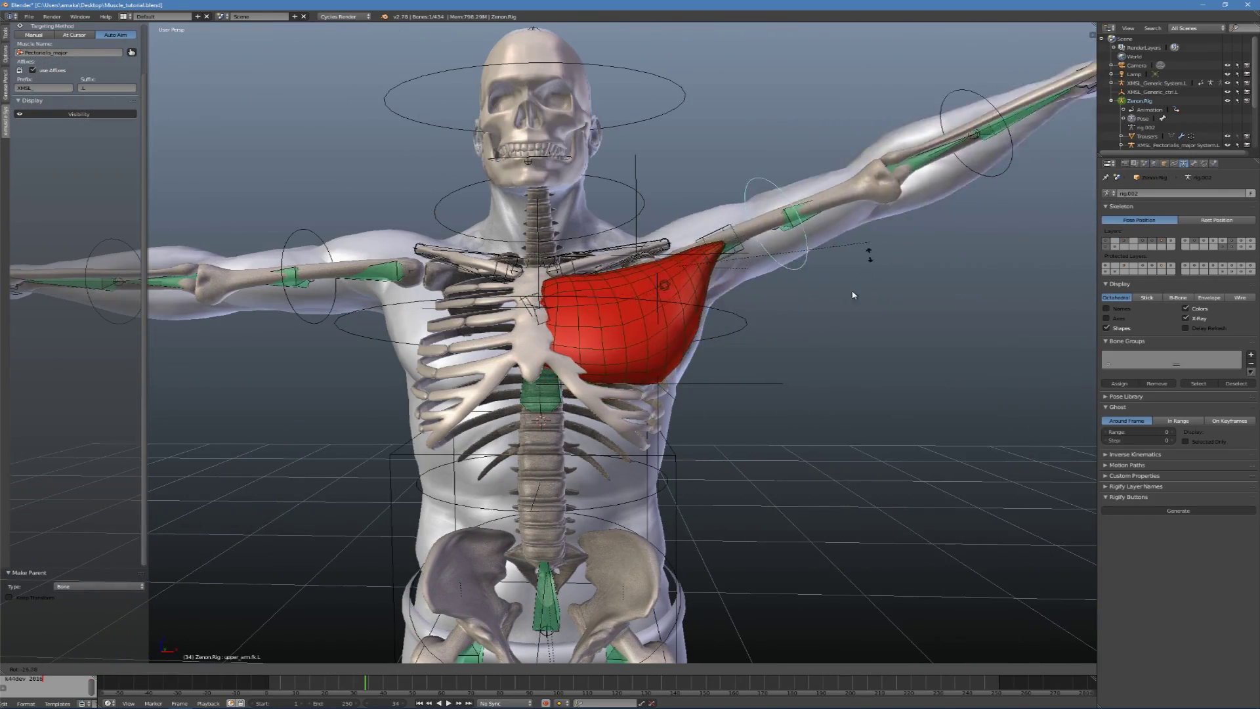
right_click(790, 354)
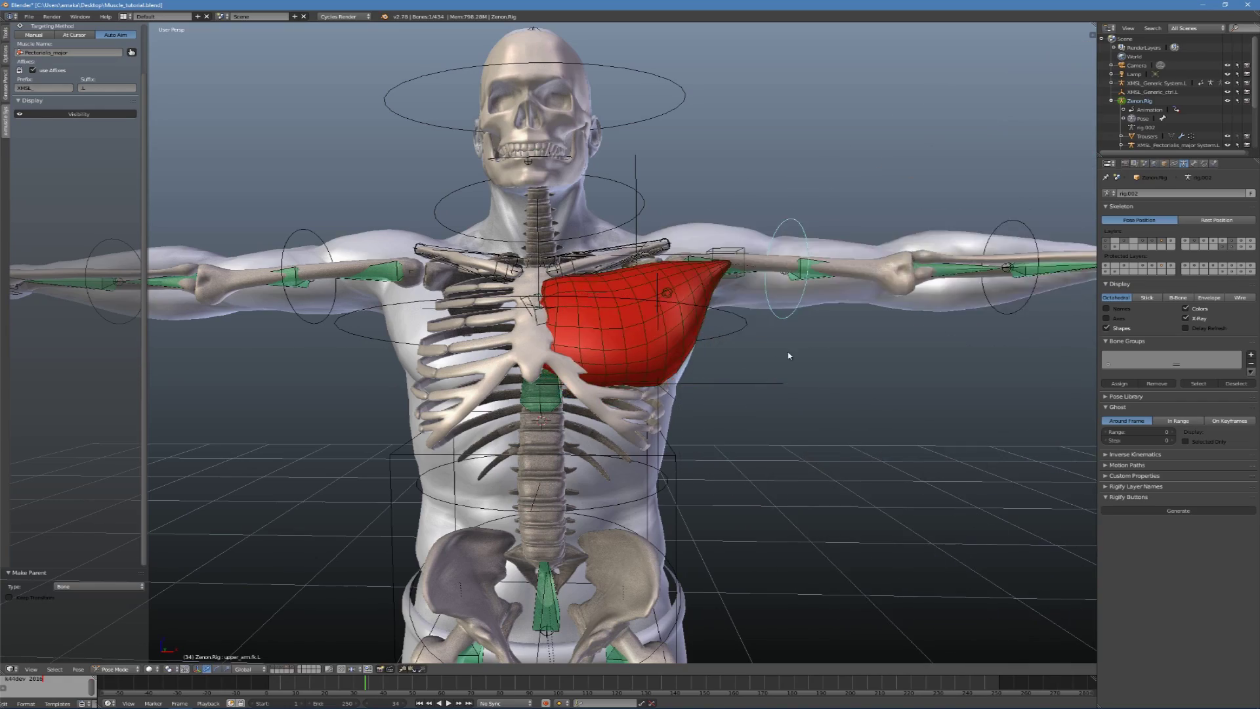
middle_click_drag(808, 354, 771, 363)
key("r")
key("r")
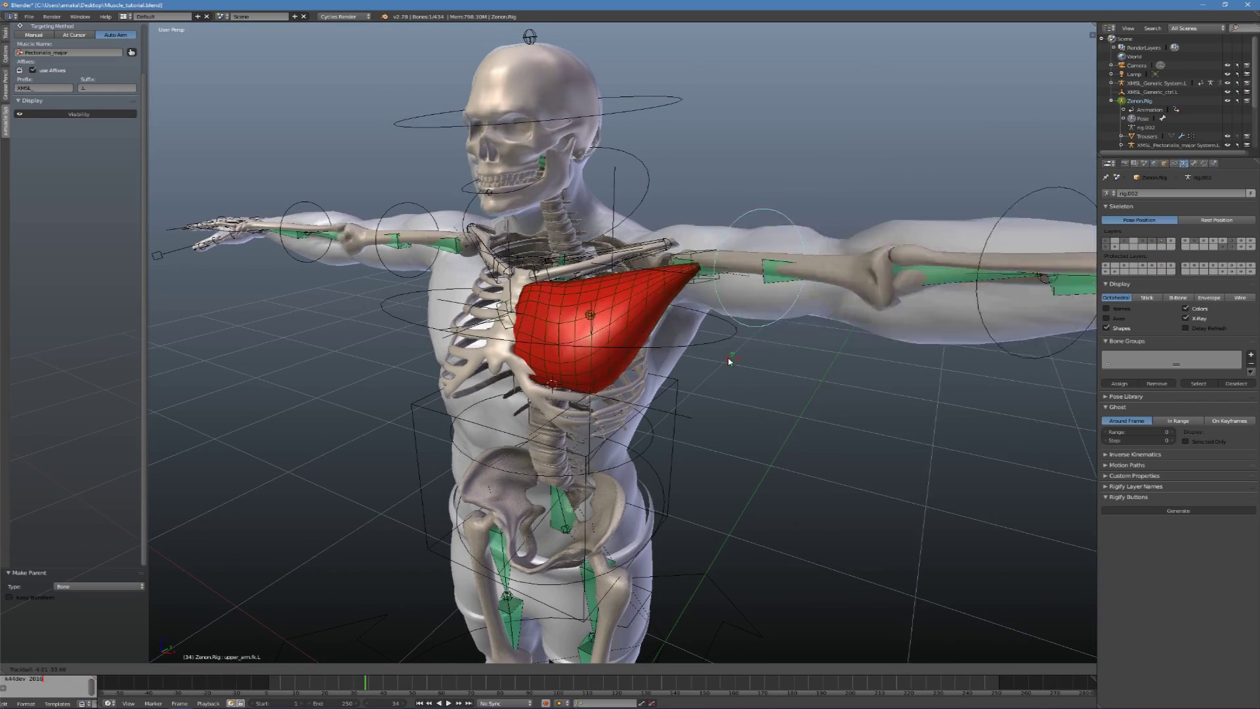
key("Escape")
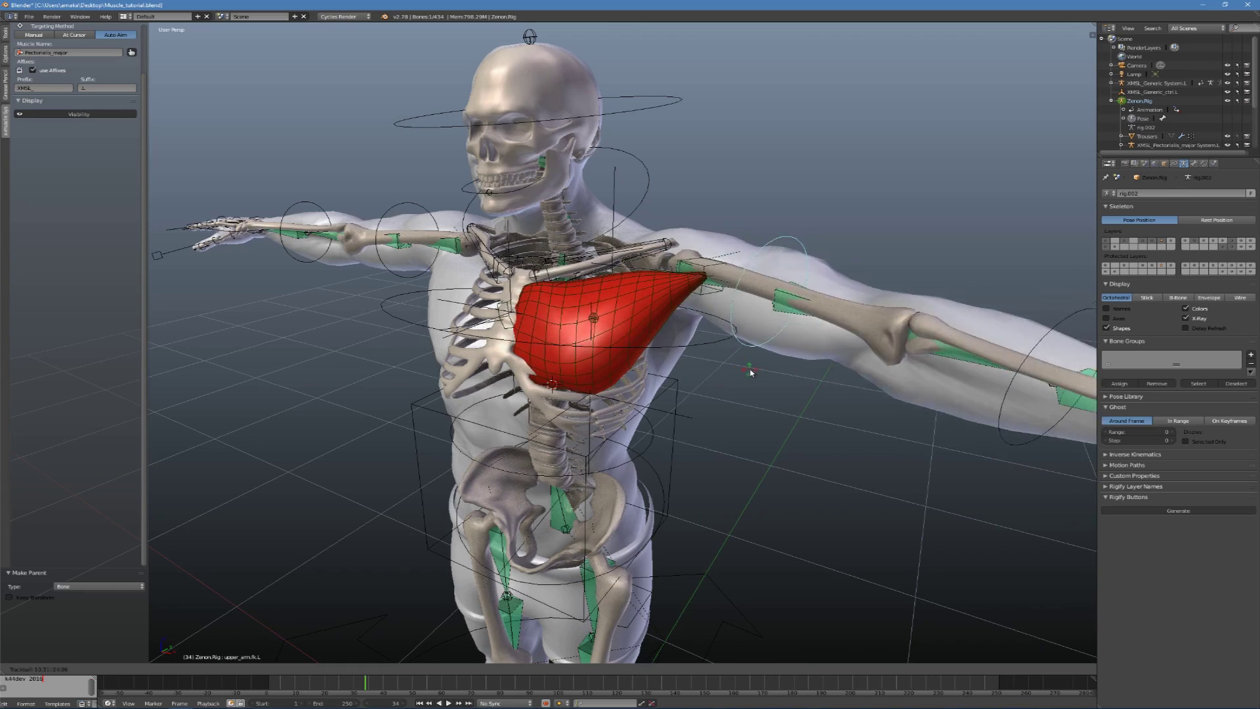
Select the left upper-arm and forearm bones and create a basic muscle named Biceps_brachii with Auto Aim.
middle_click_drag(746, 364, 745, 344)
right_click(736, 276)
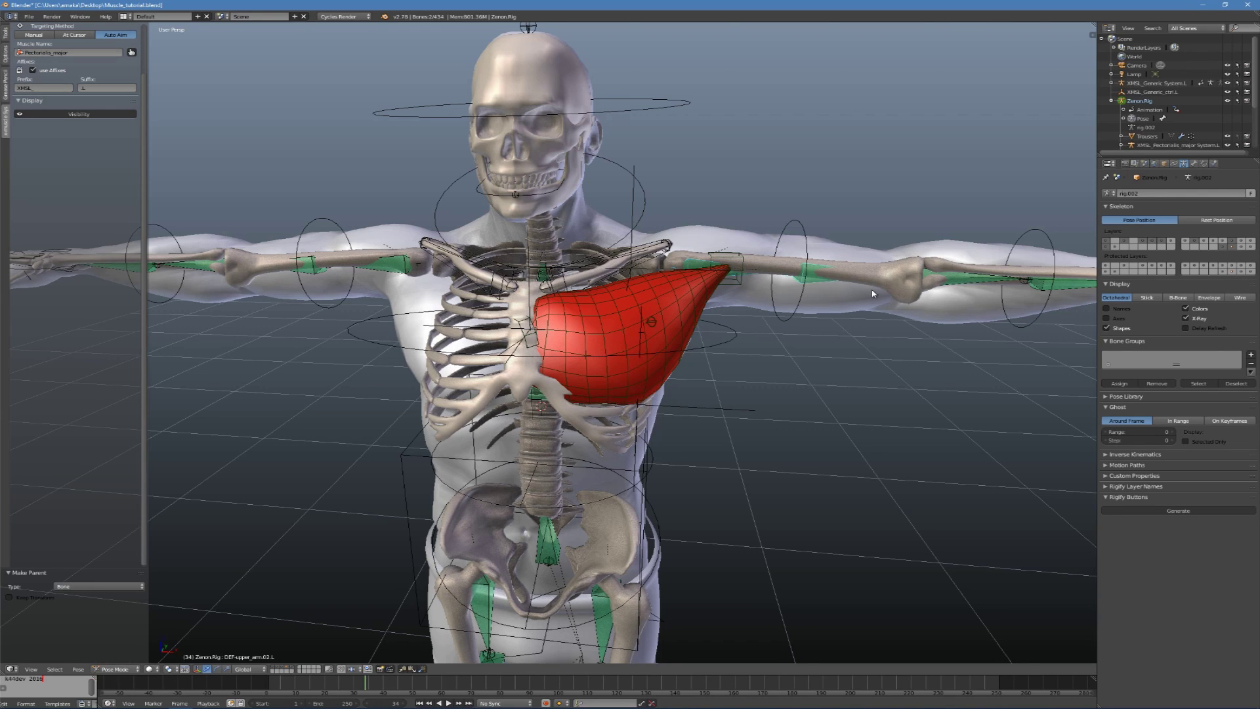
scroll(51, 159, "up", 3)
double_click(80, 106)
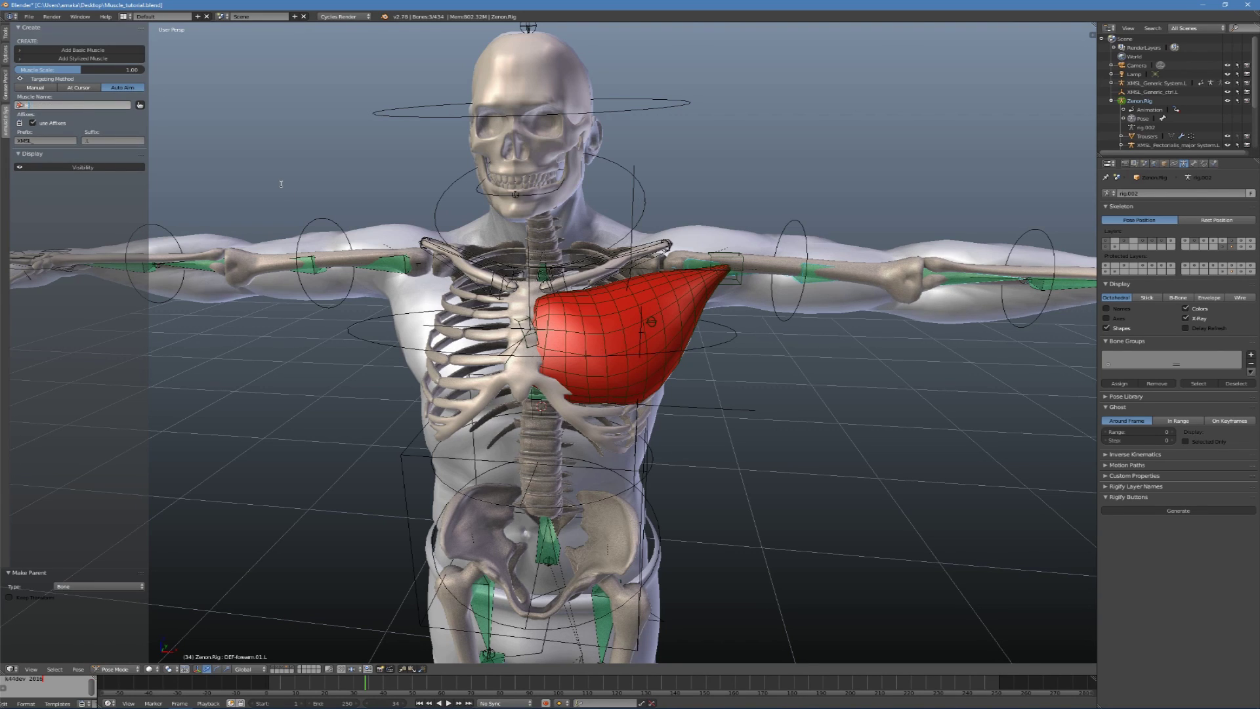
type("Biceps_brachii")
key("Return")
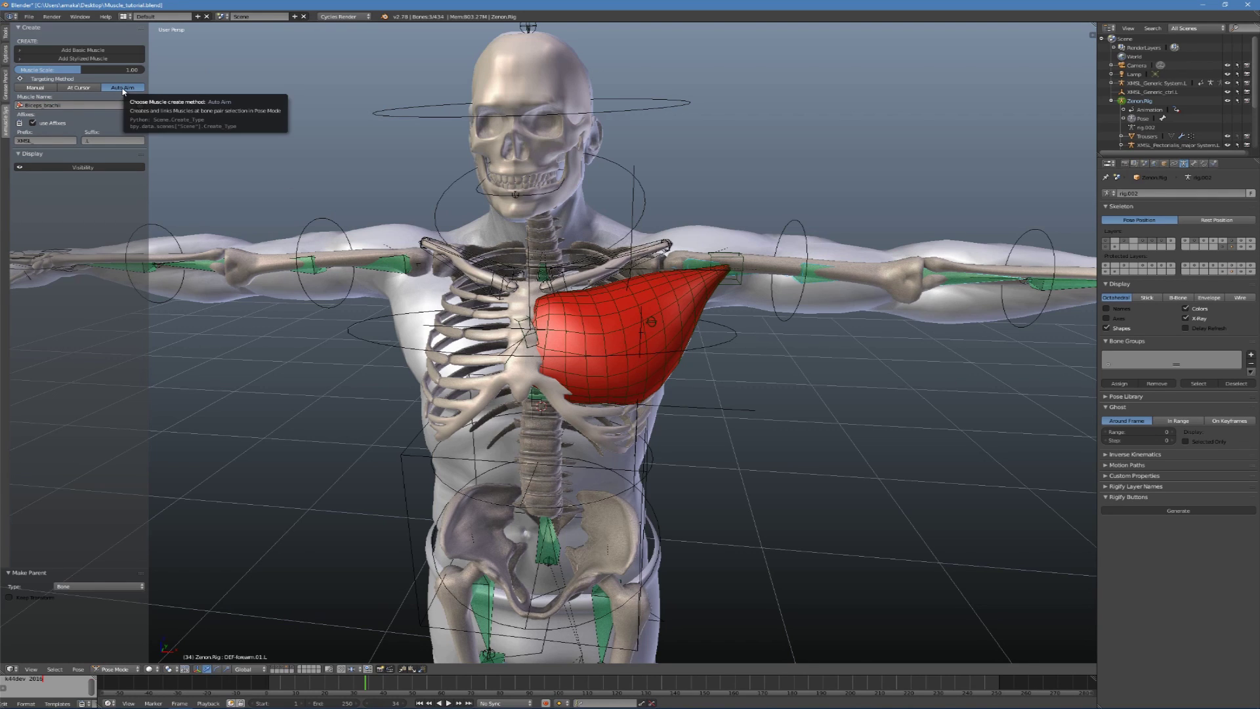
left_click(83, 49)
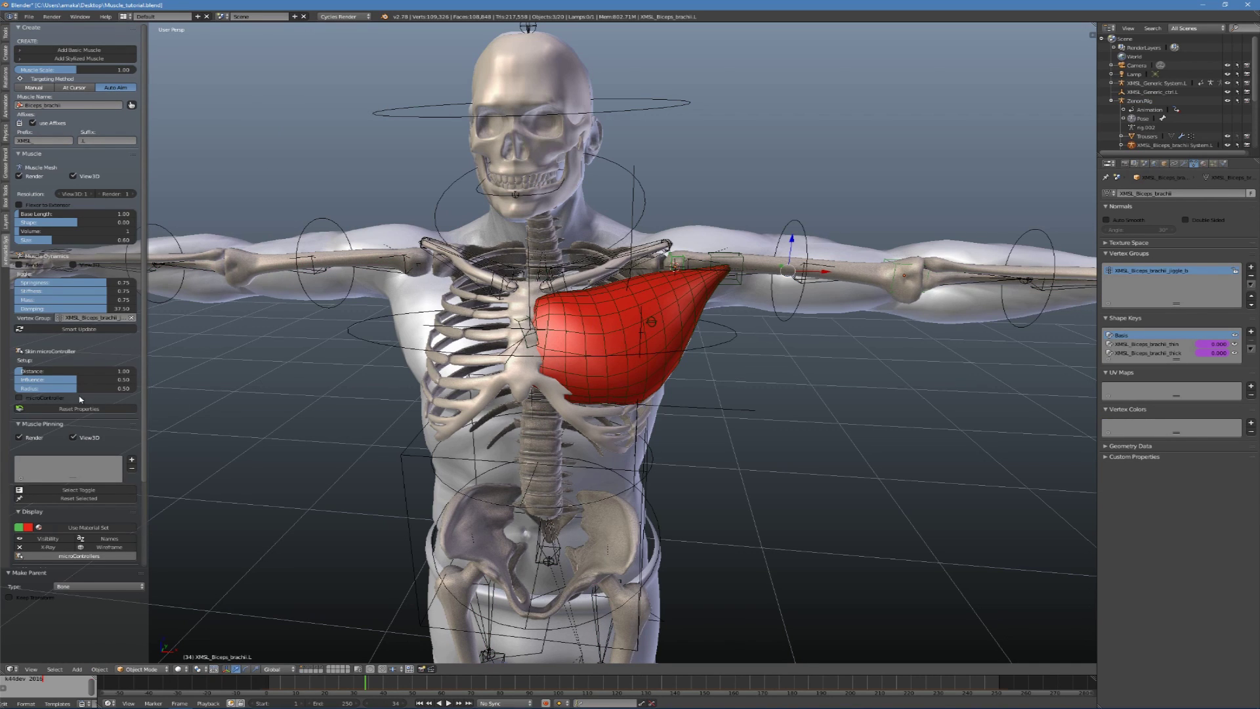
Enable the microController for the biceps muscle and turn on its X-Ray display.
left_click(48, 397)
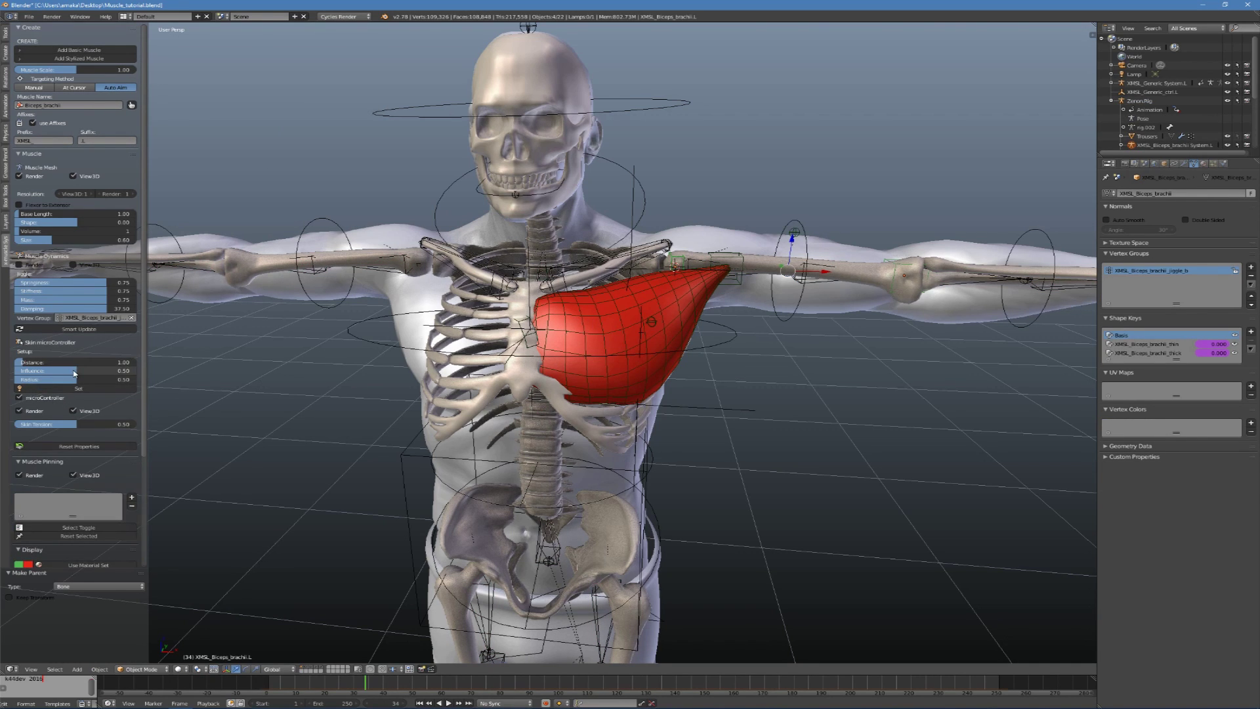
scroll(69, 381, "down", 5)
left_click(59, 448)
Rotate the biceps muscle about the upper-arm bone so its bulge side faces the front of the arm.
middle_click_drag(266, 428, 804, 289)
key("r")
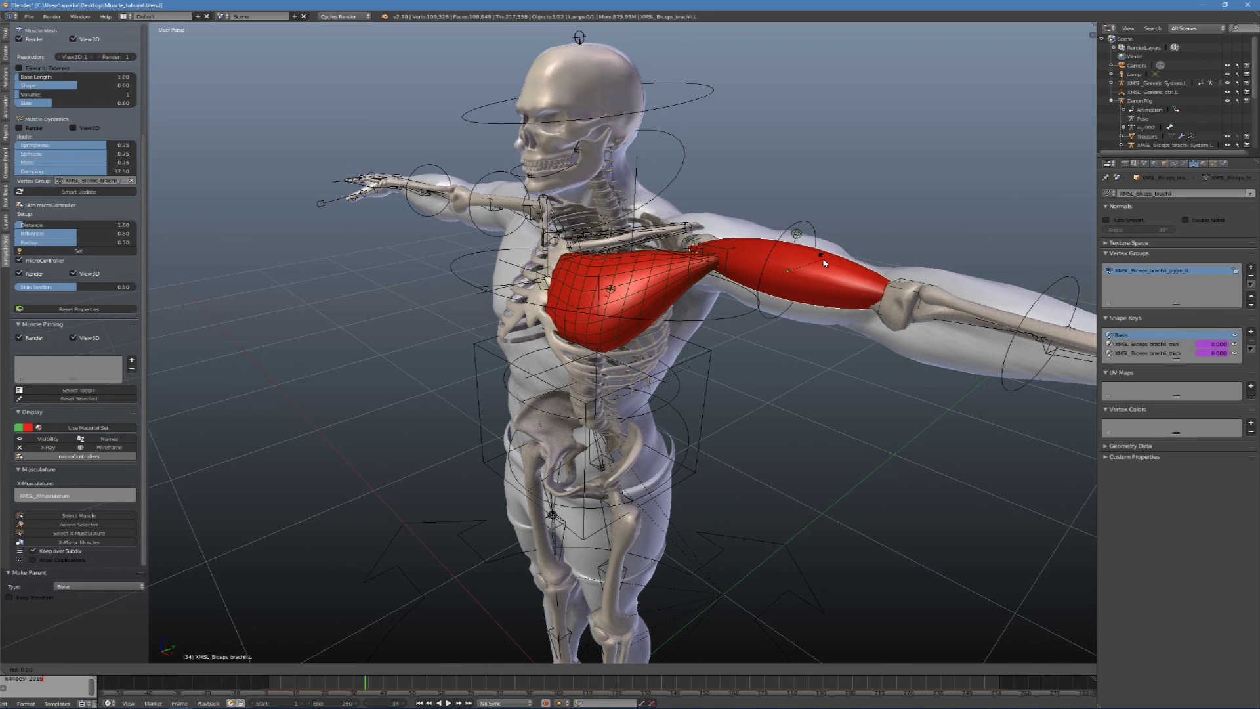
left_click(717, 176)
In Edit Mode, select the biceps' middle edge loop and move it outward from the bone with proportional editing.
middle_click_drag(771, 204, 784, 295)
key("Tab")
right_click(780, 268, "alt")
key("g")
scroll(784, 294, "down", 2)
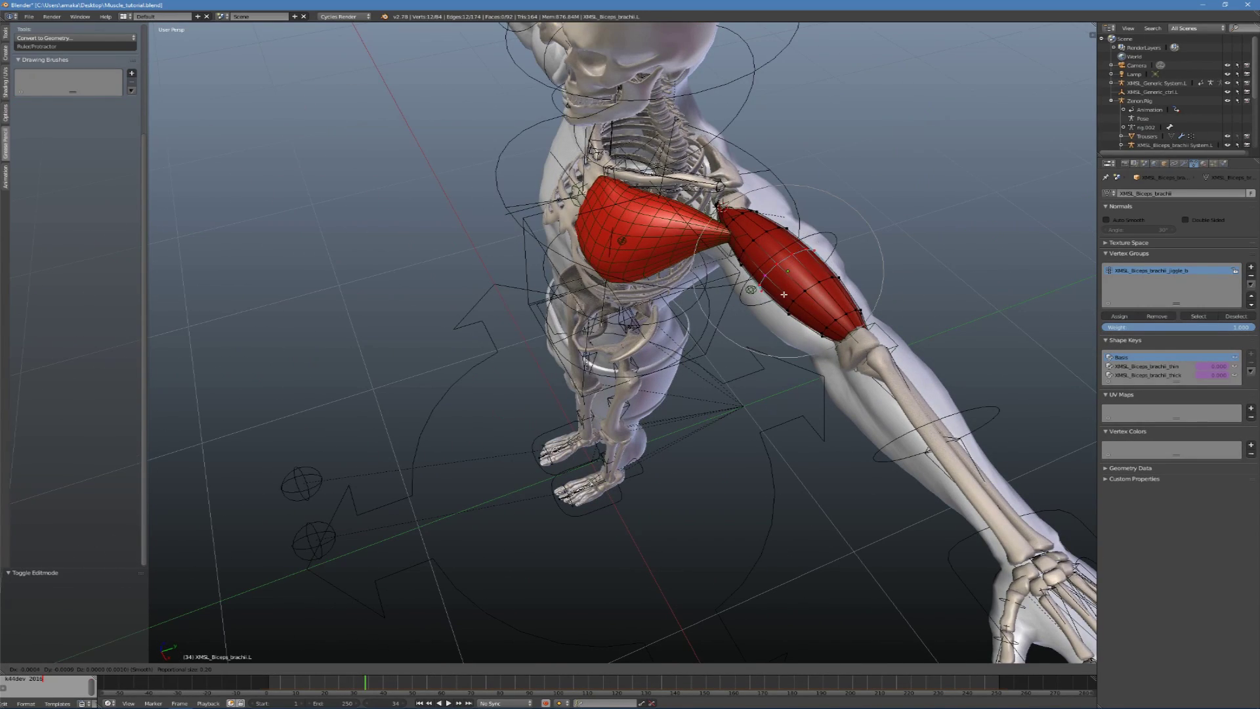
left_click(762, 304)
Scale the biceps' middle edge loop to refine the muscle belly and leave Edit Mode.
middle_click_drag(739, 409, 816, 332)
key("s")
left_click(815, 402)
middle_click_drag(815, 403, 799, 425)
key("Tab")
Put the rig in Pose Mode and test the biceps by rotating the left forearm control to bend the elbow.
right_click(972, 386)
middle_click_drag(973, 385, 853, 418)
key("ctrl+Tab")
right_click(898, 377)
key("r")
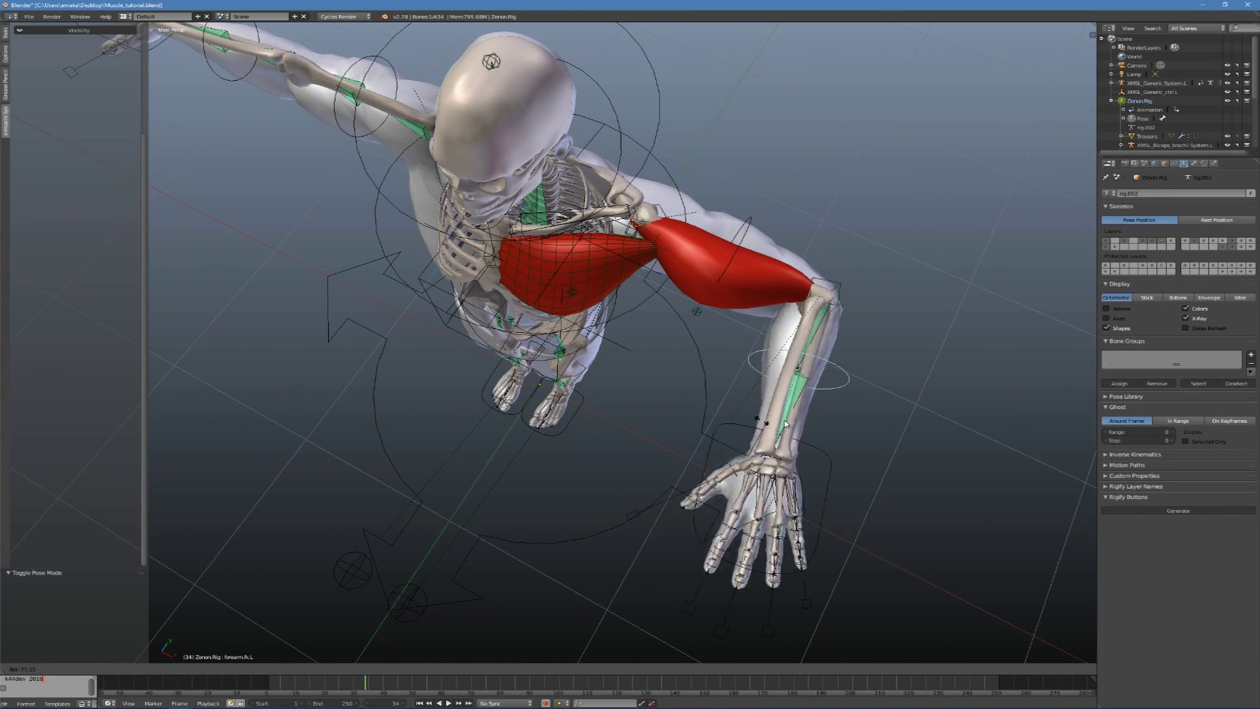
left_click(807, 414)
In Object Mode, move the biceps' end control at the elbow toward the front of the forearm.
key("ctrl+Tab")
right_click(845, 289)
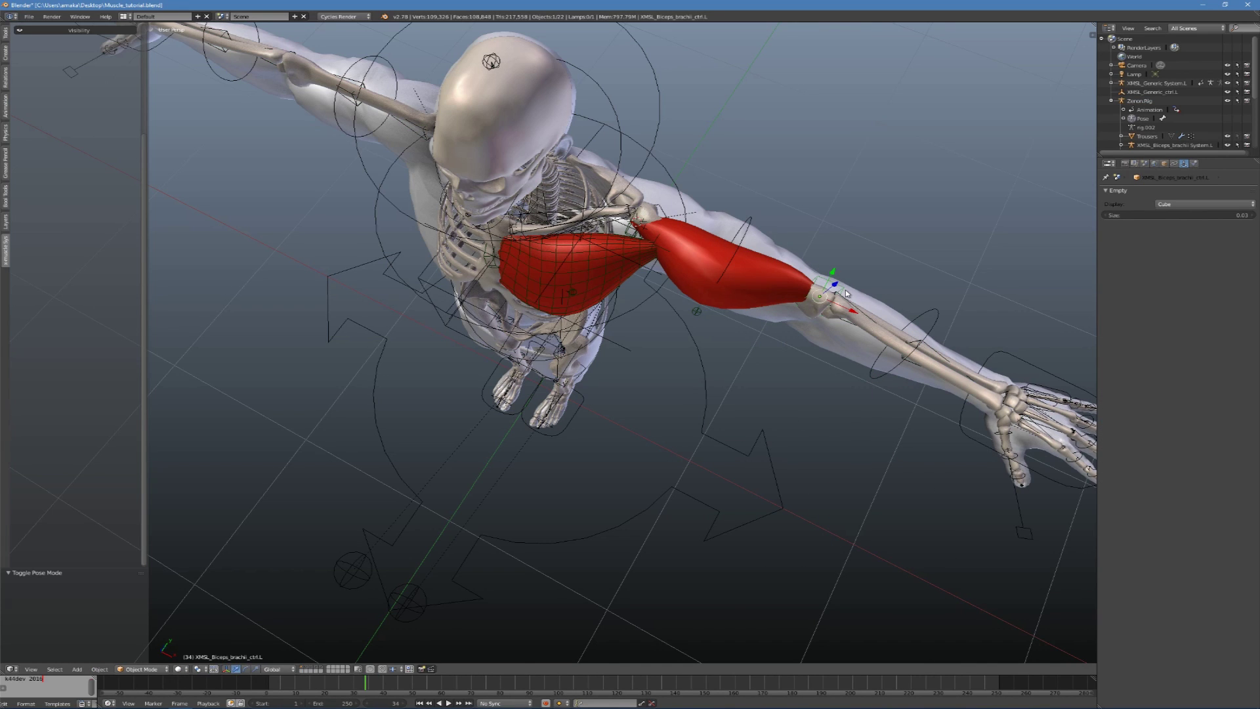
key("g")
left_click(878, 330)
Bend the left elbow by rotating the forearm control.
right_click(890, 370)
key("r")
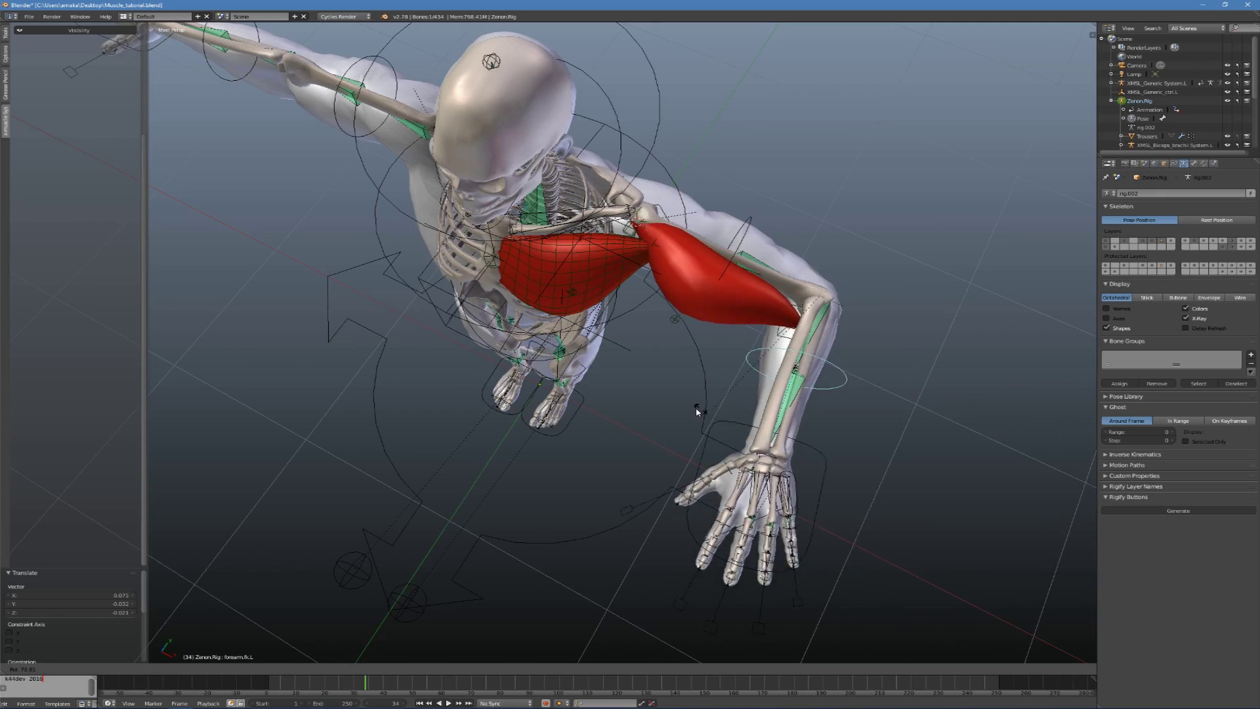
left_click(678, 411)
Select the pectoralis major and biceps meshes together and switch the viewport to textured shading.
middle_click_drag(678, 411, 715, 346)
right_click(740, 347)
right_click(714, 346)
right_click(671, 350)
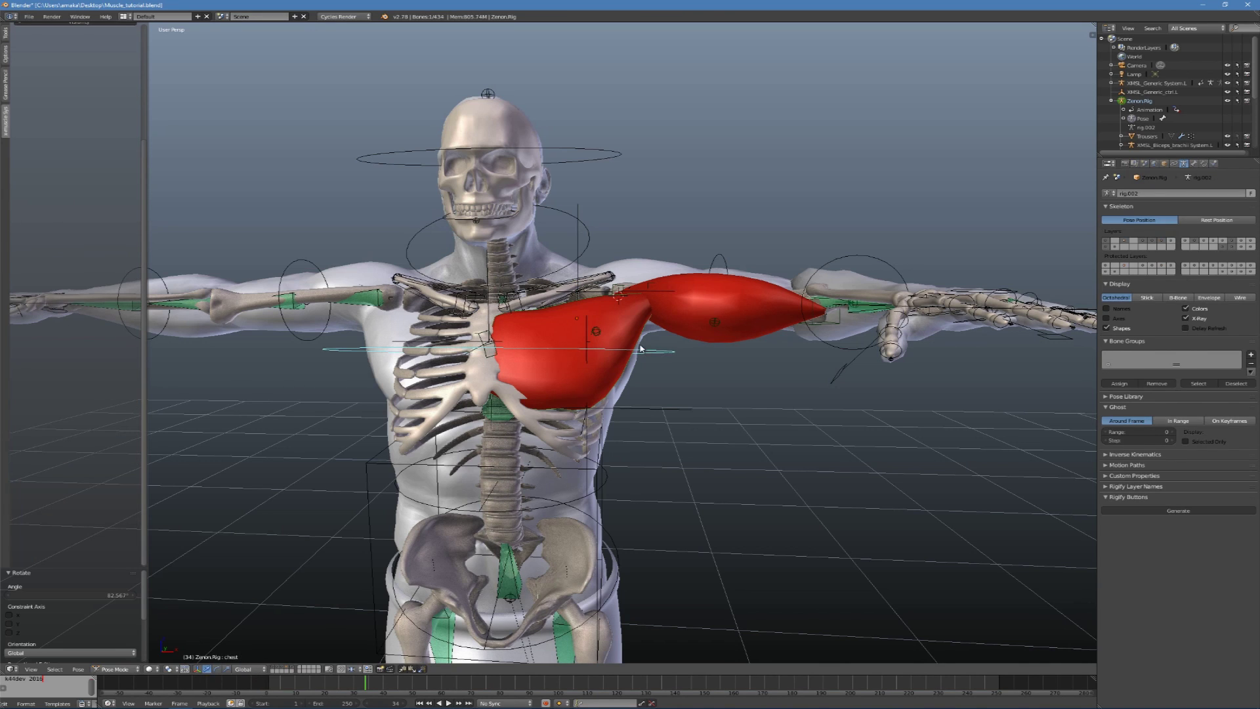
right_click(636, 344)
right_click(703, 348, "shift")
middle_click_drag(707, 349, 606, 356)
key("alt+z")
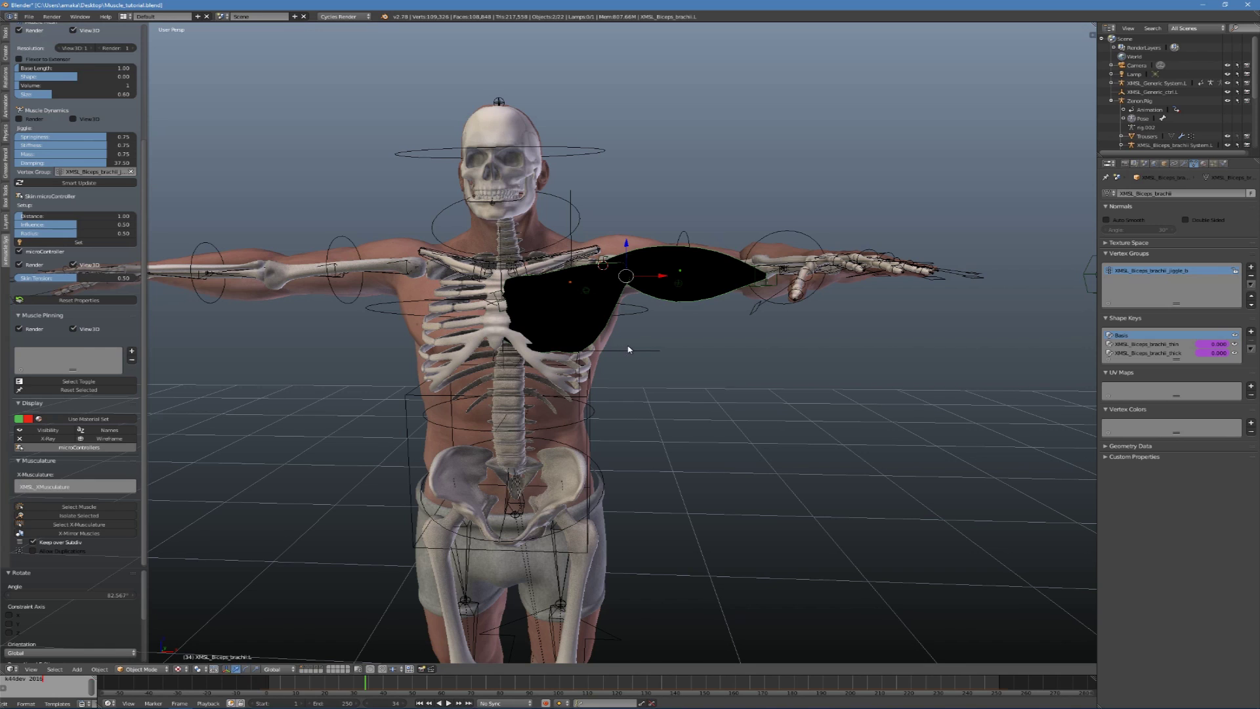
right_click(603, 320)
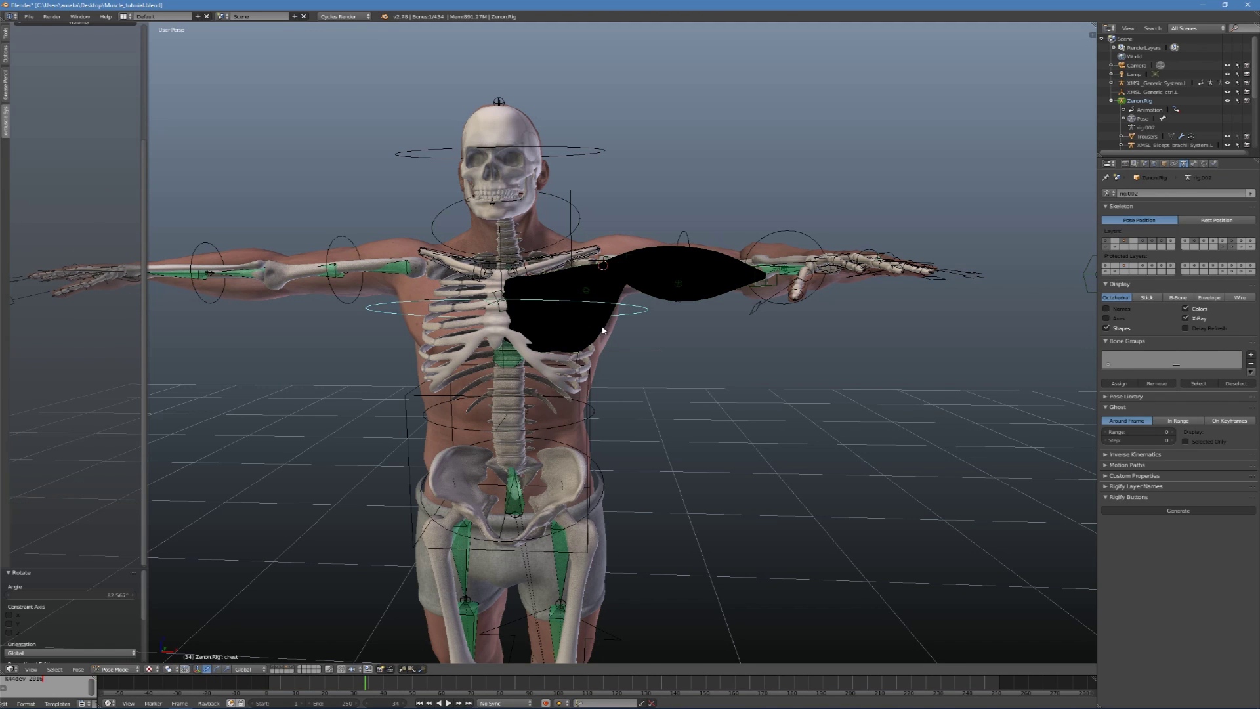
right_click(711, 300)
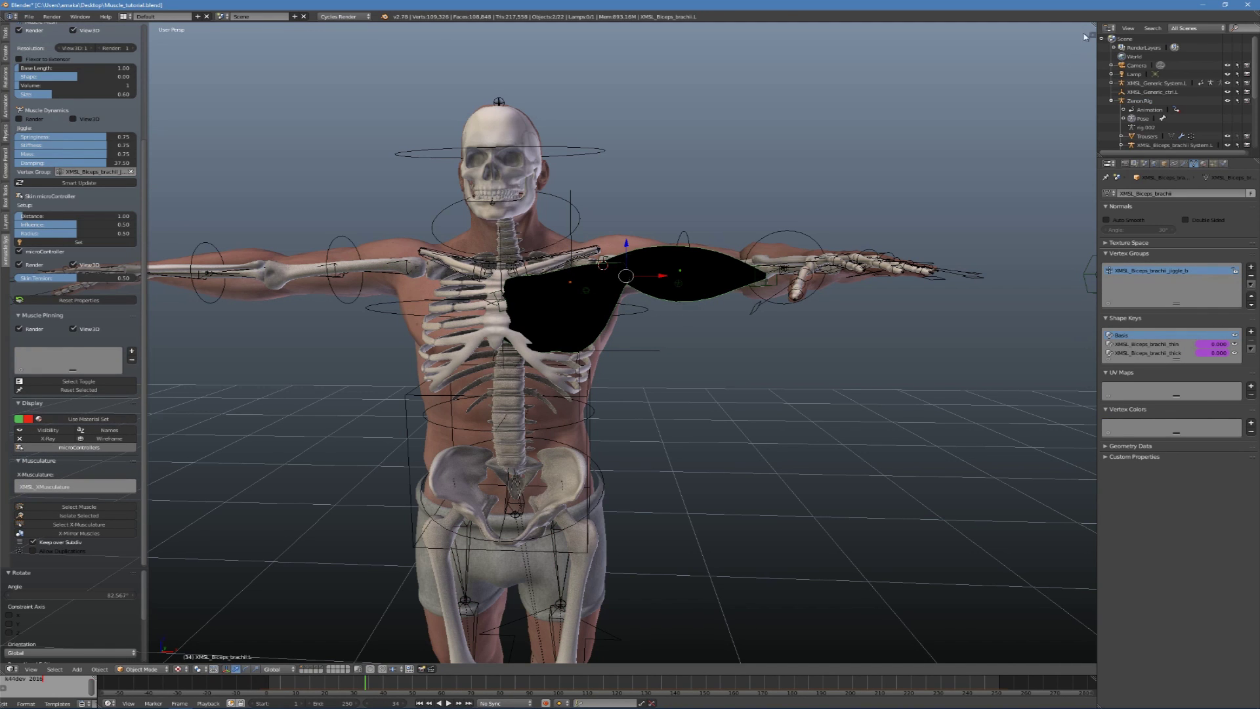
Open a second viewport showing the generic muscle, add that muscle to the selection as active, and link its materials to both muscles.
left_click_drag(1085, 37, 709, 98)
key("KP_Divide")
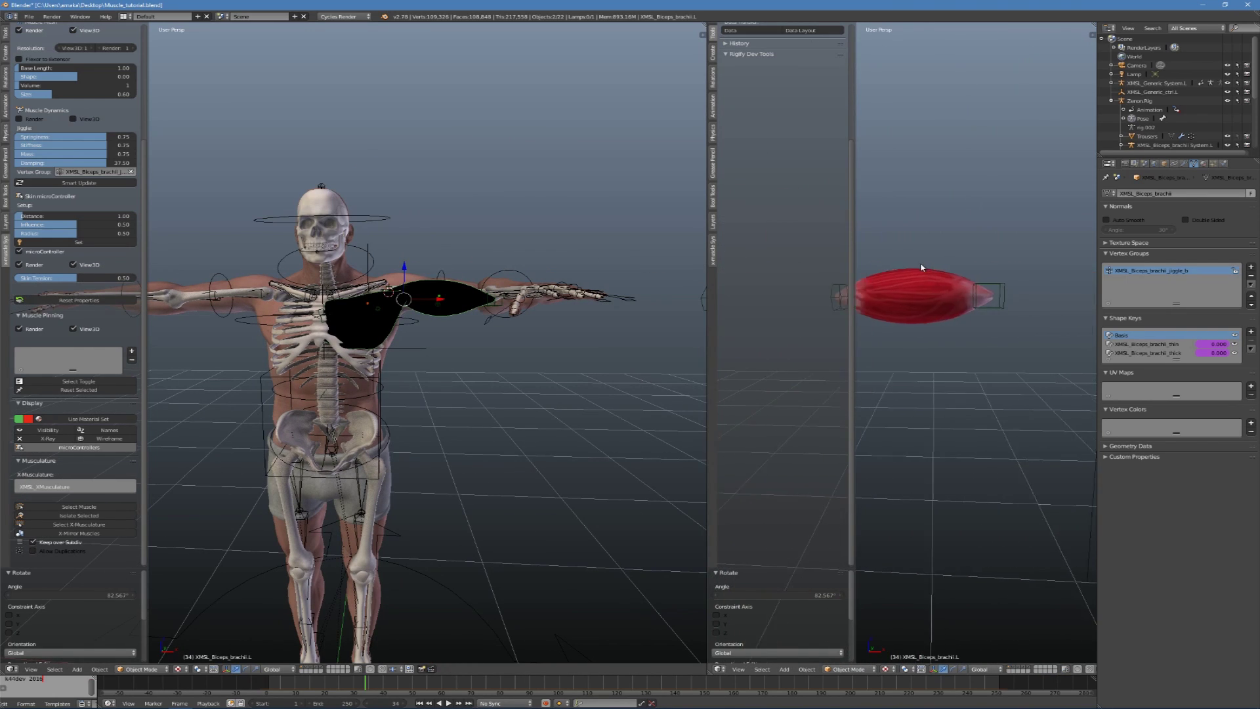
middle_click_drag(921, 267, 952, 260, "shift")
right_click(900, 261, "shift")
key("t")
key("ctrl+l")
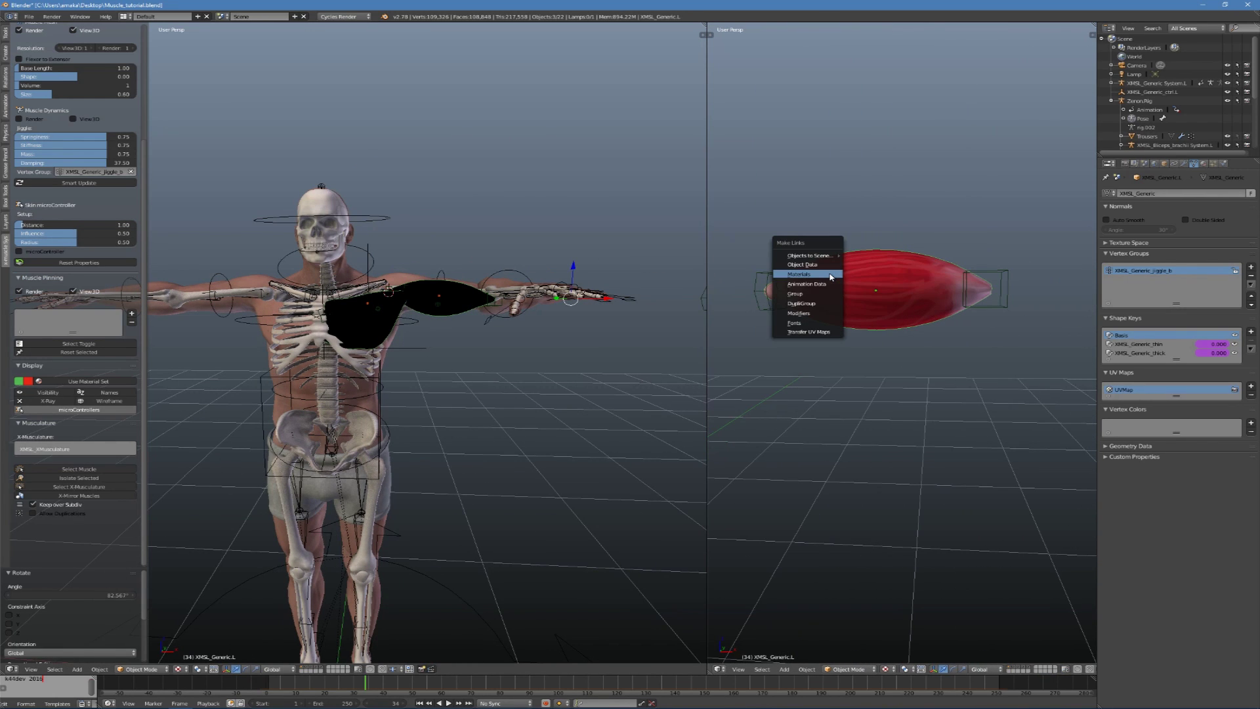
left_click(799, 274)
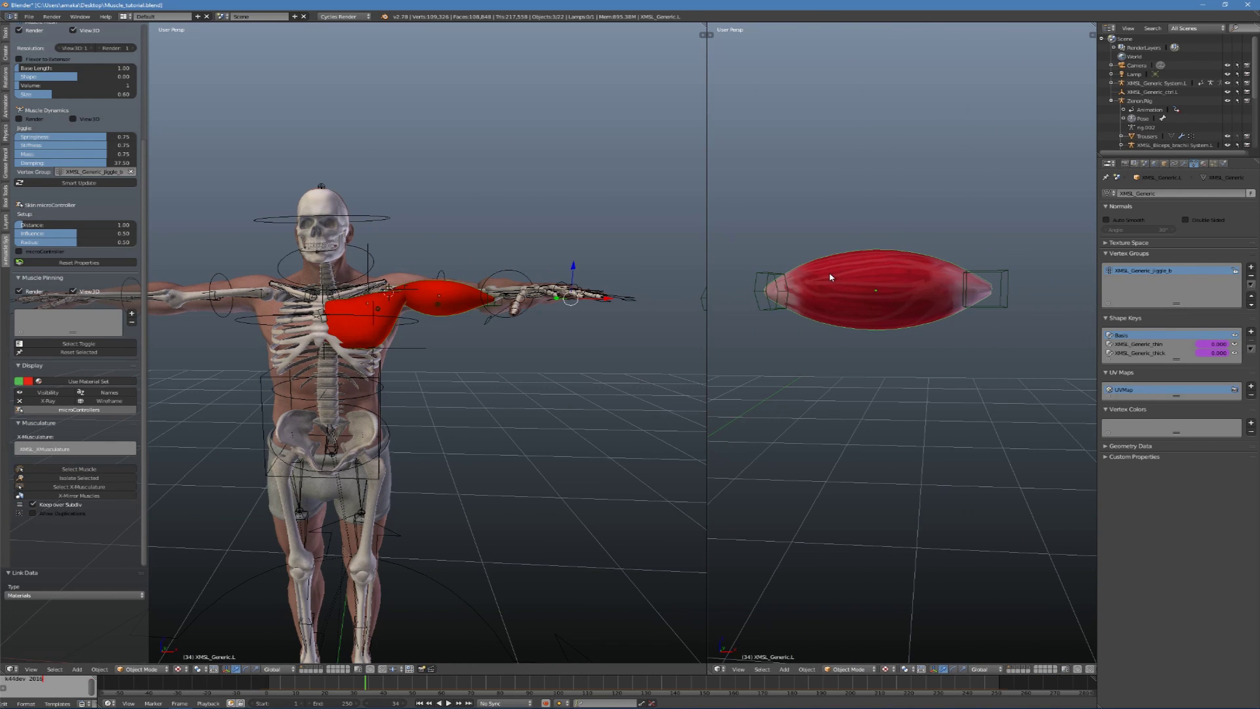
Transfer the generic muscle's UV maps to the pectoralis major and biceps, and close the second viewport.
key("ctrl+l")
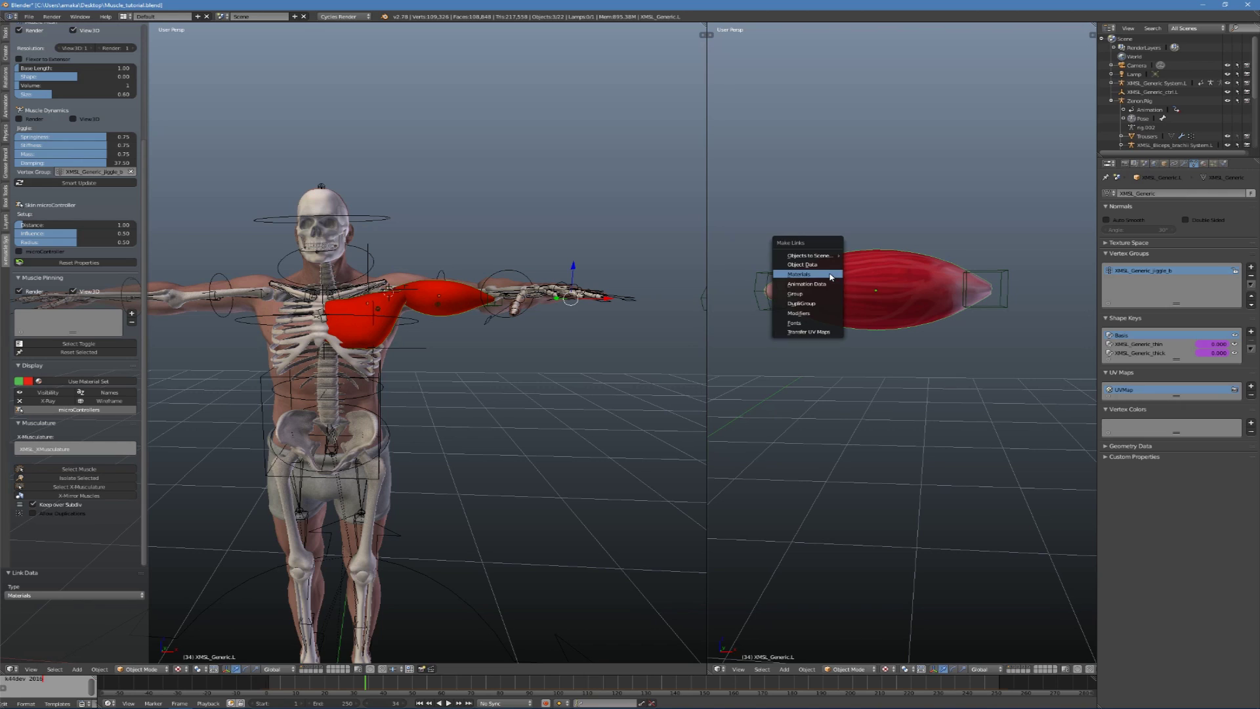
left_click(811, 333)
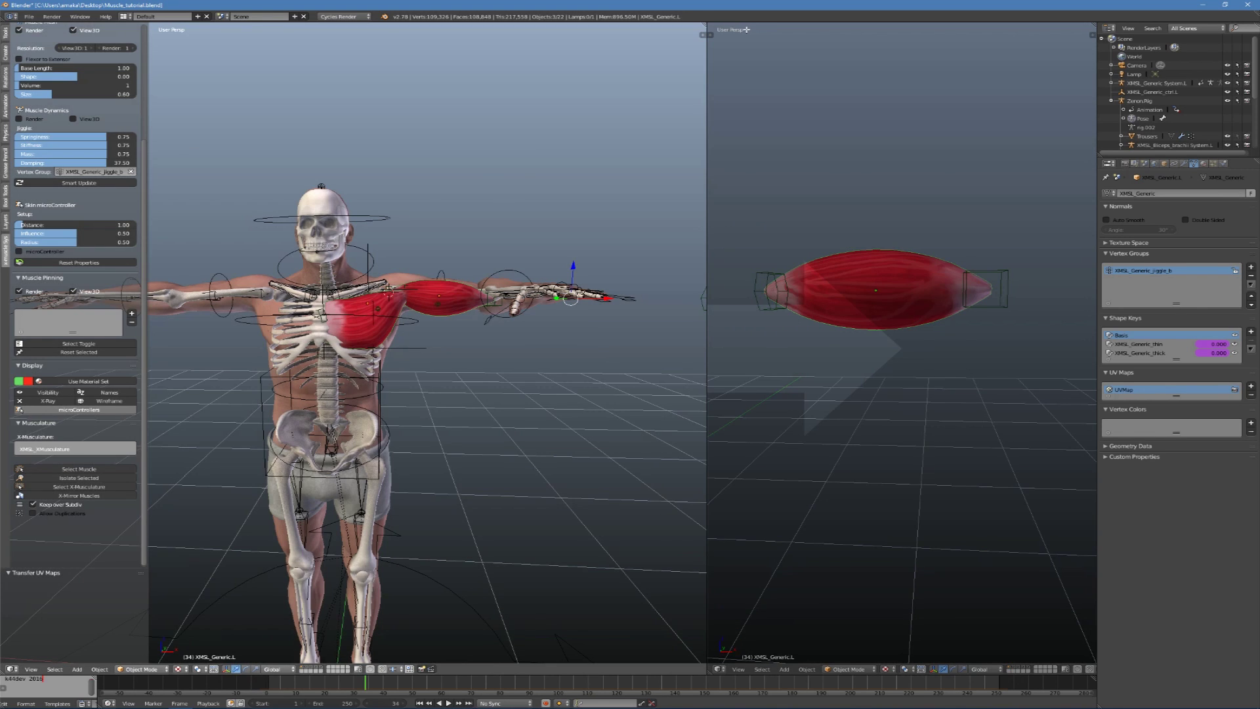
left_click_drag(705, 26, 734, 69)
Try rotating the left forearm control to preview the textured biceps in motion.
middle_click_drag(746, 255, 734, 296)
scroll(635, 298, "up", 3)
right_click(635, 297)
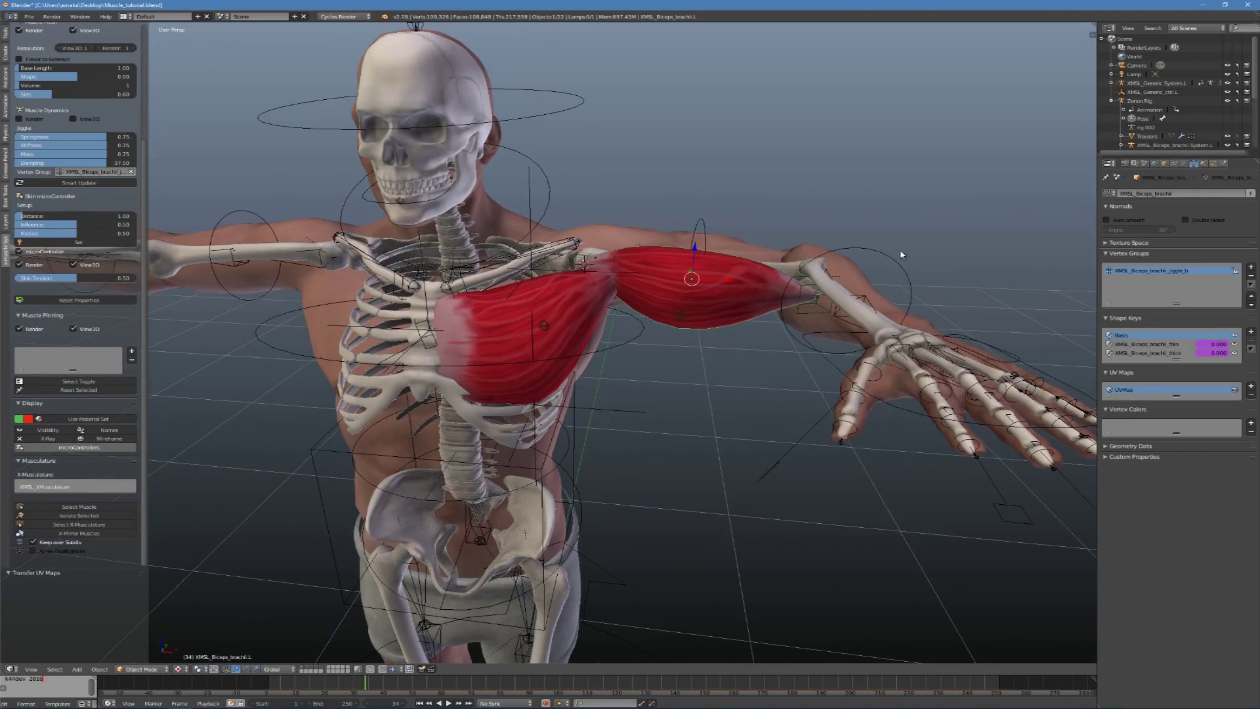
right_click(871, 261)
key("r")
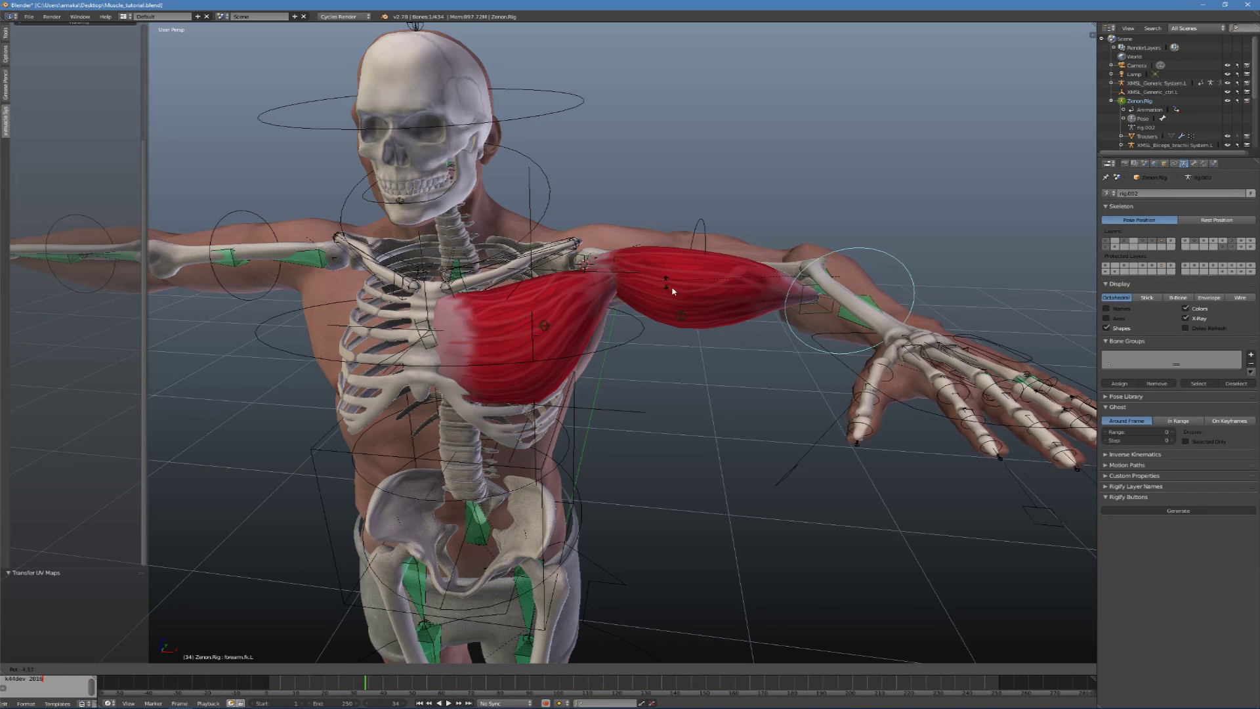
left_click(796, 343)
Try rotating the chest control to preview how the textured muscles follow the torso.
mouse_move(627, 336)
middle_mouse_down()
mouse_move(653, 320)
mouse_move(641, 329)
middle_mouse_up()
right_click(644, 340)
key("r")
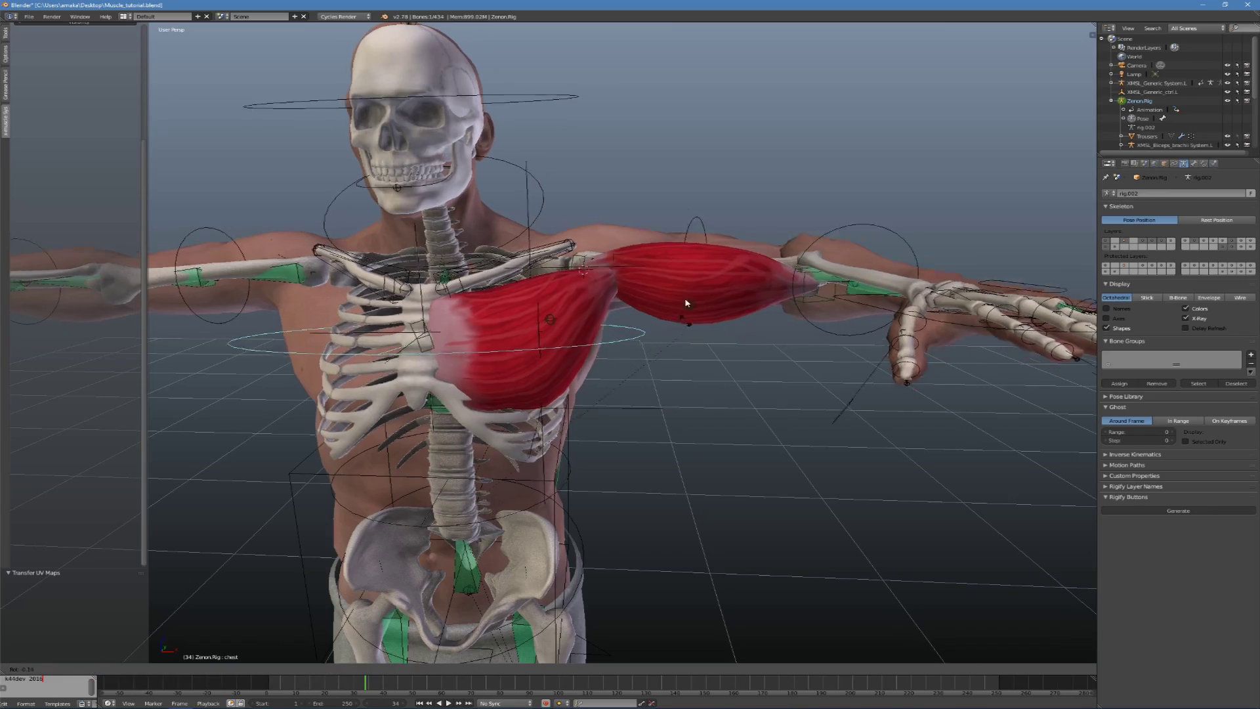
right_click(707, 374)
middle_click_drag(707, 374, 689, 340)
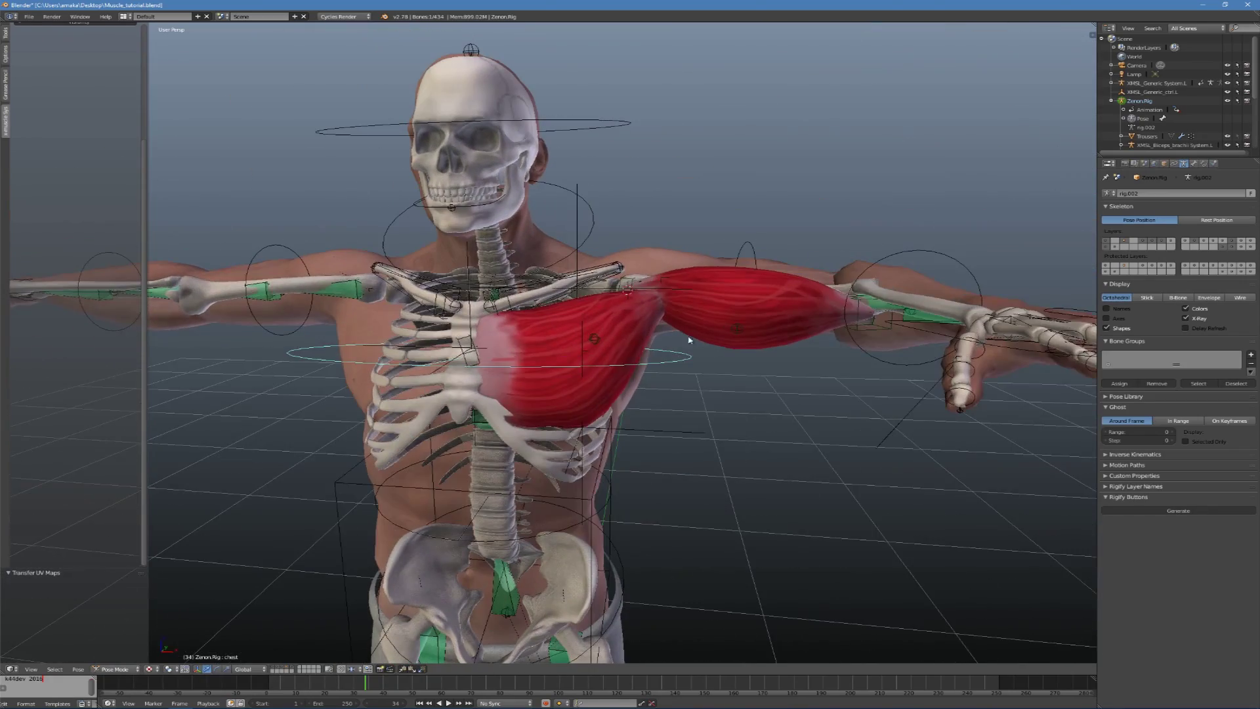
Select the character's body mesh and apply the muscles to the body.
right_click(650, 334)
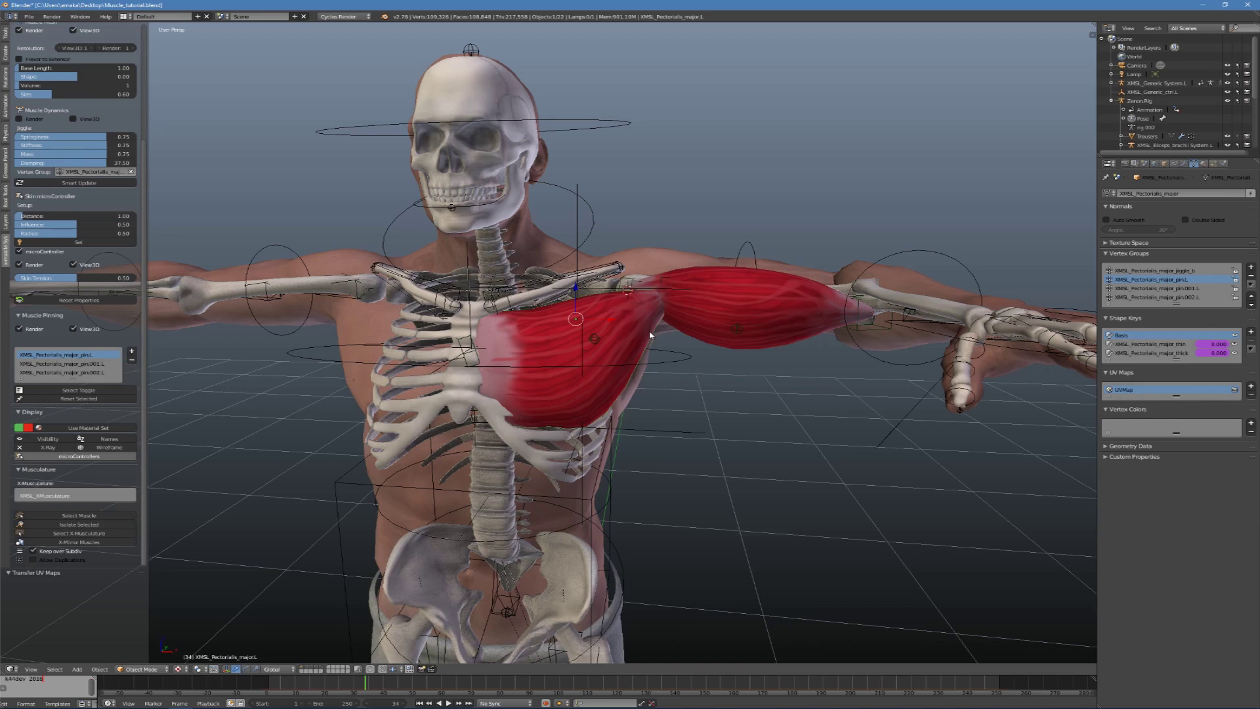
right_click(768, 354)
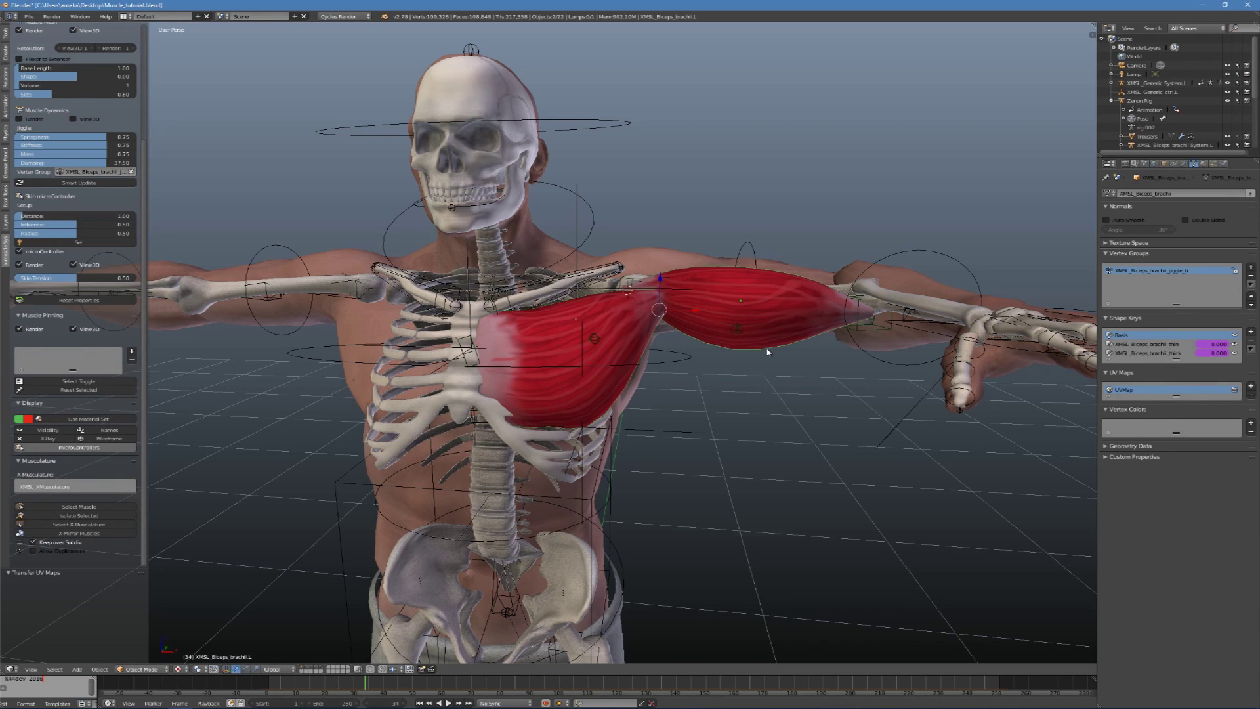
left_click(4, 223)
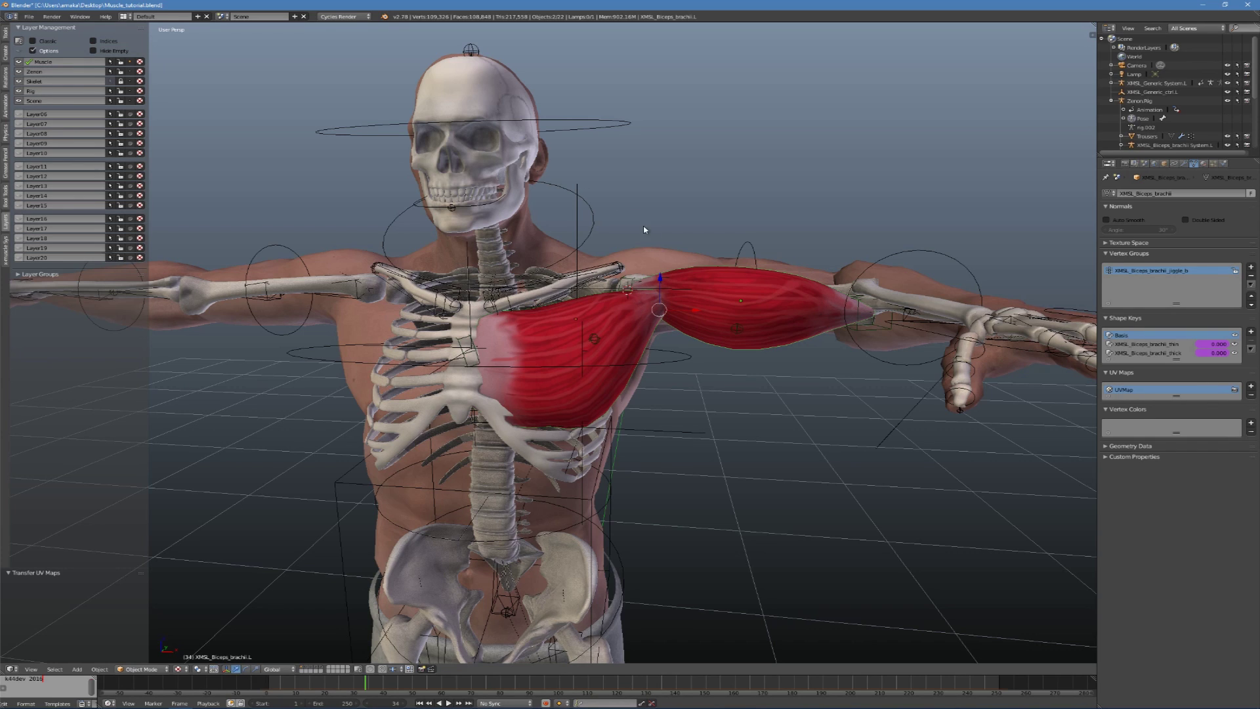
right_click(665, 256)
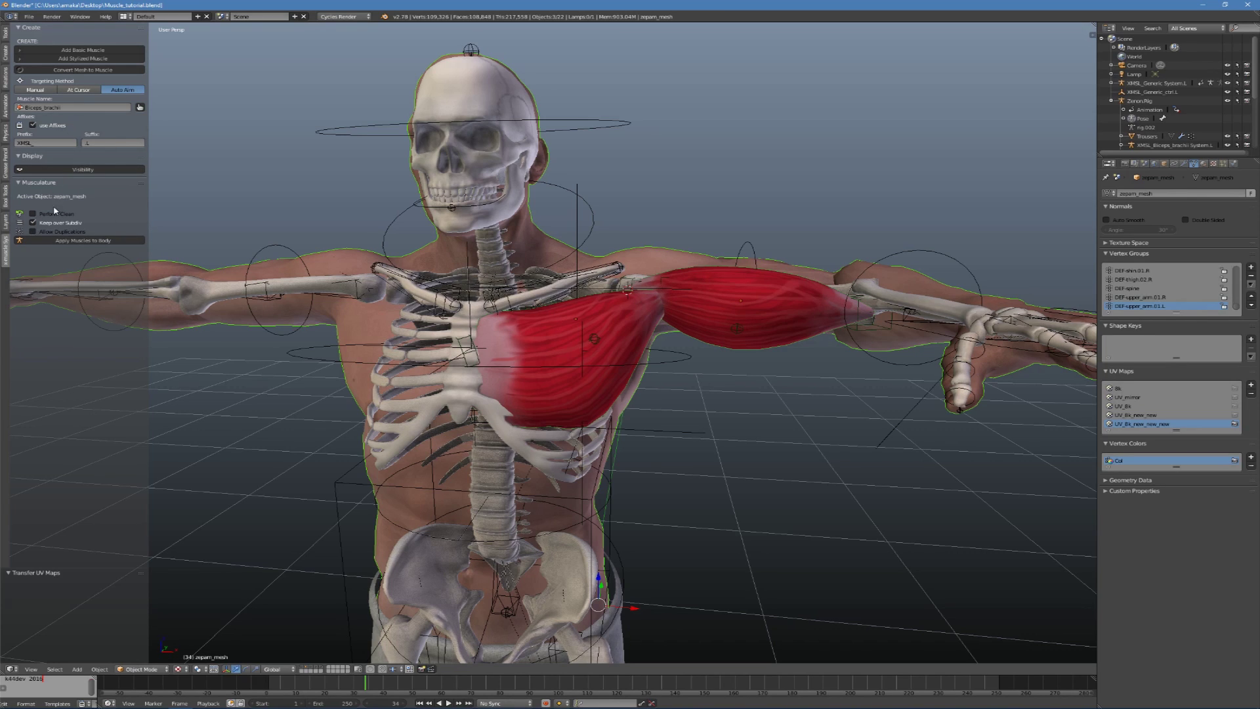
left_click(77, 241)
Test the skin response by moving the biceps' micro-controller and, with the skeleton layer hidden, scaling the pectoralis major's micro-controller.
middle_click_drag(591, 328, 738, 459)
right_click(748, 346)
key("g")
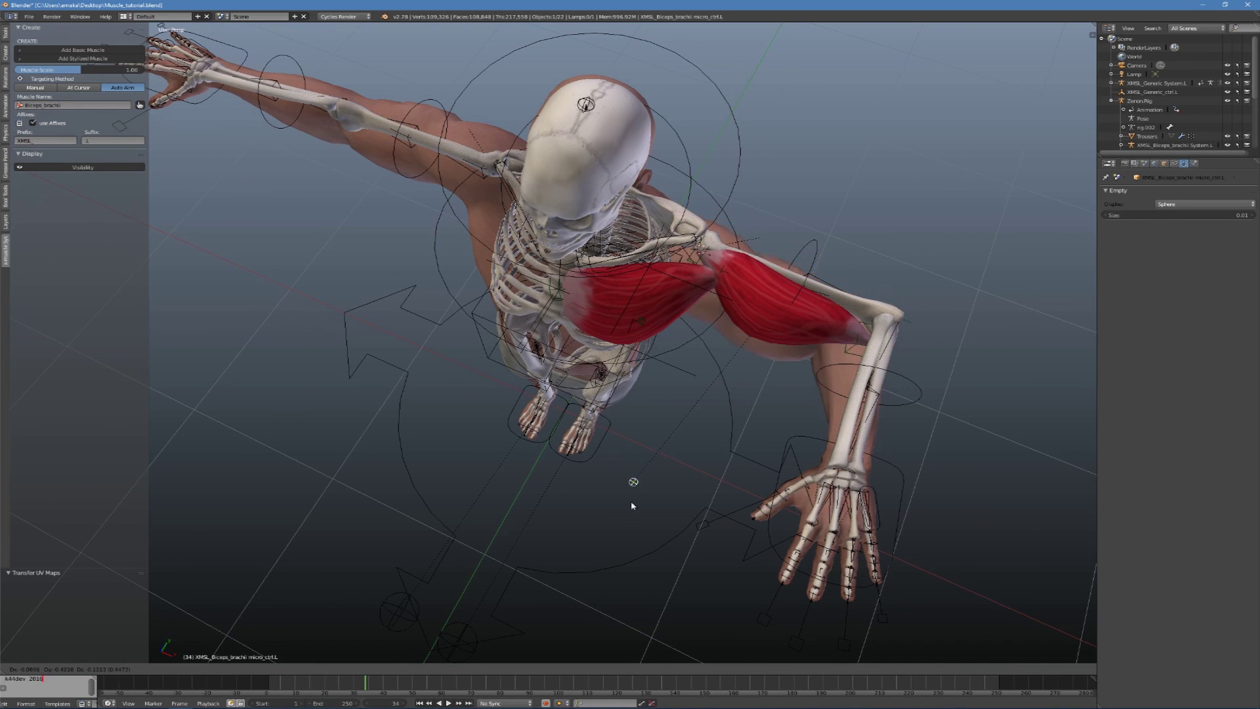
left_click(742, 394)
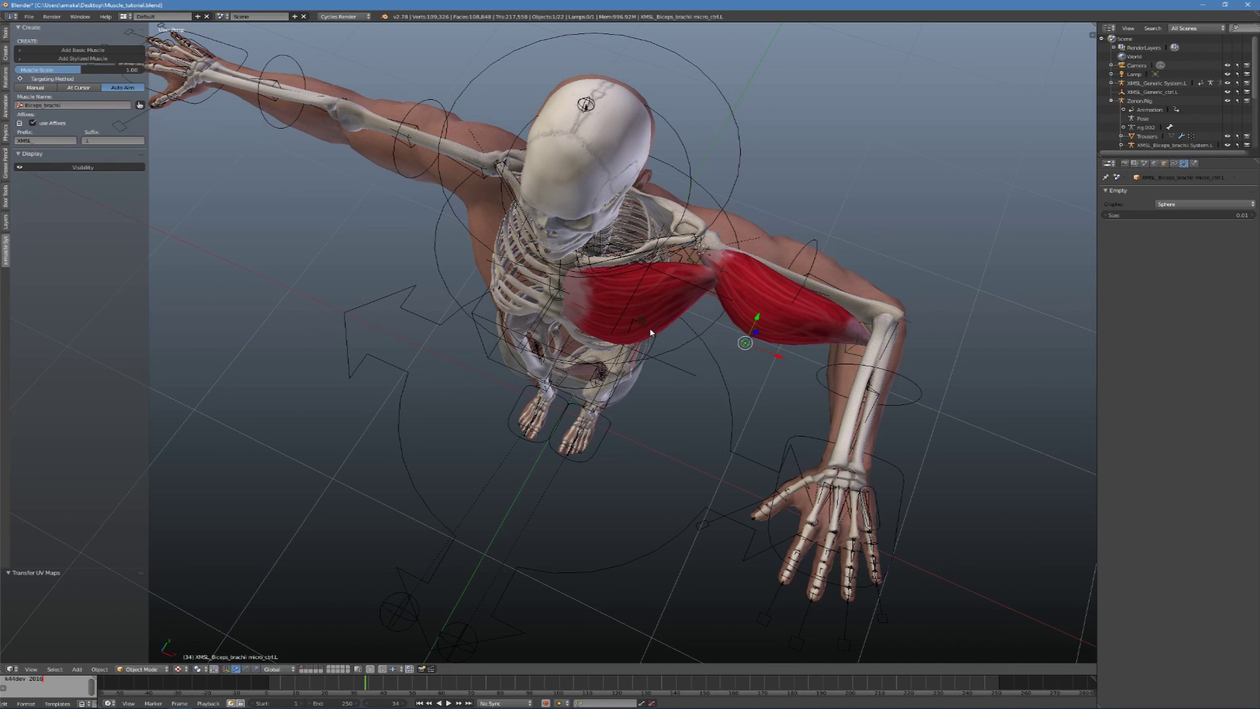
right_click(644, 325)
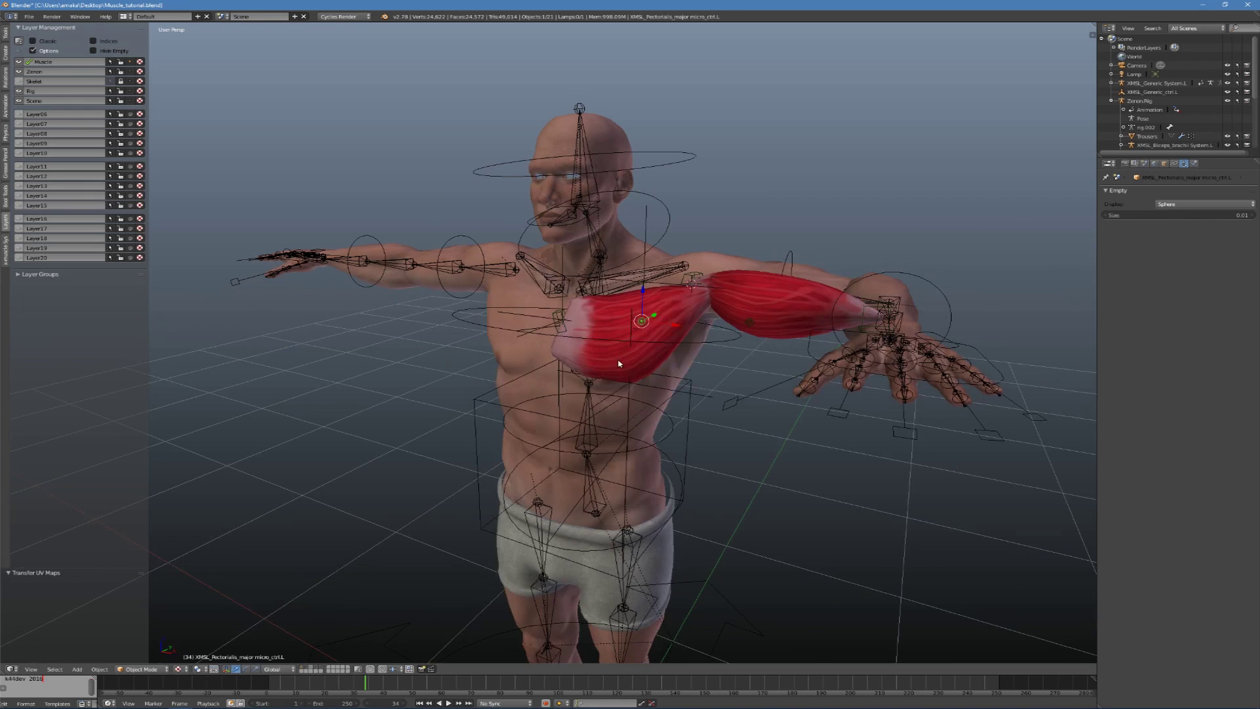
key("s")
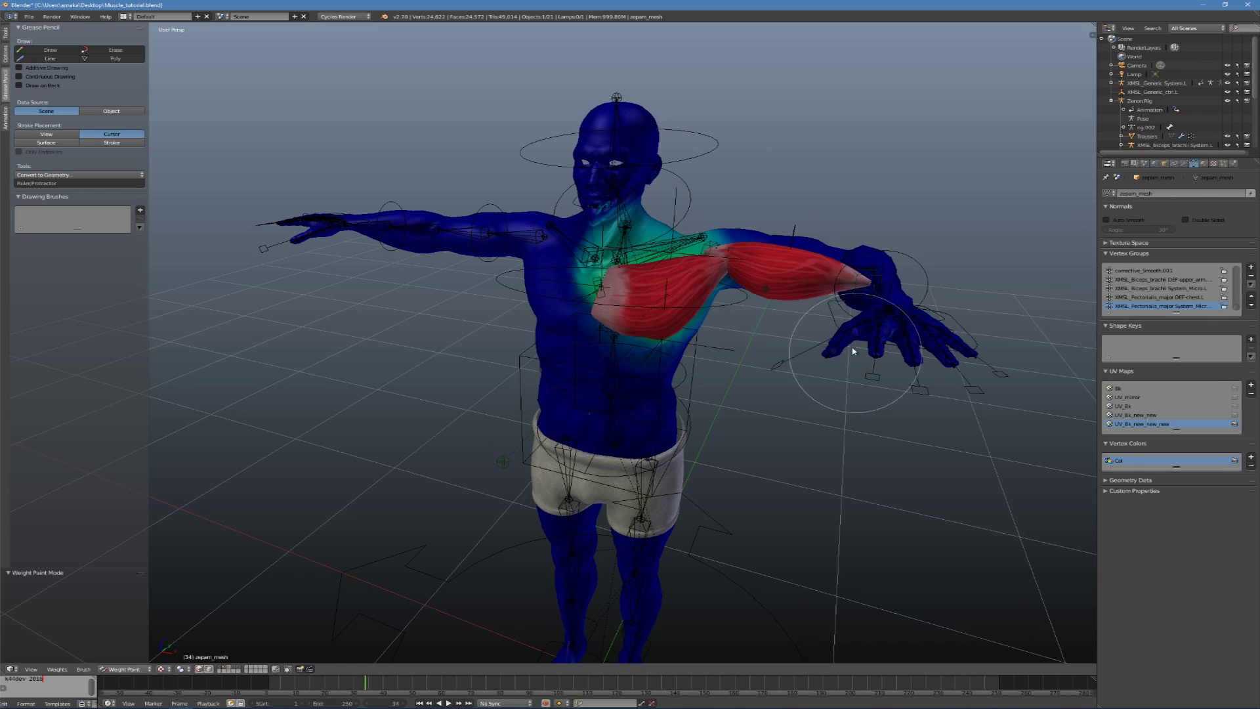
In Weight Paint mode, erase the pectoralis micro-controller's weight from the neck and right chest, and sample the biceps' XMSL_Biceps_brachii System_Micro.L group.
mouse_move(612, 192)
left_mouse_down()
mouse_move(664, 195)
mouse_move(557, 254)
mouse_move(746, 178)
mouse_move(536, 264)
left_mouse_up()
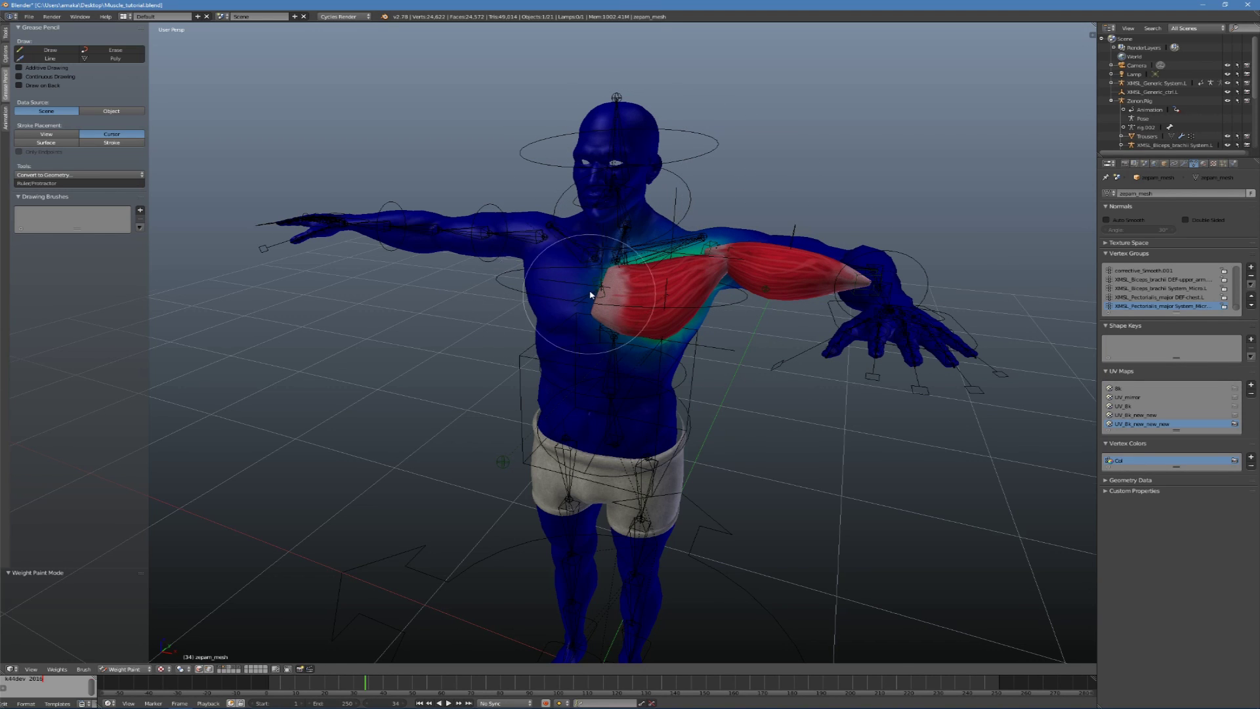
scroll(593, 289, "up", 2)
middle_click_drag(801, 380, 690, 231)
left_click(691, 231, "ctrl+shift")
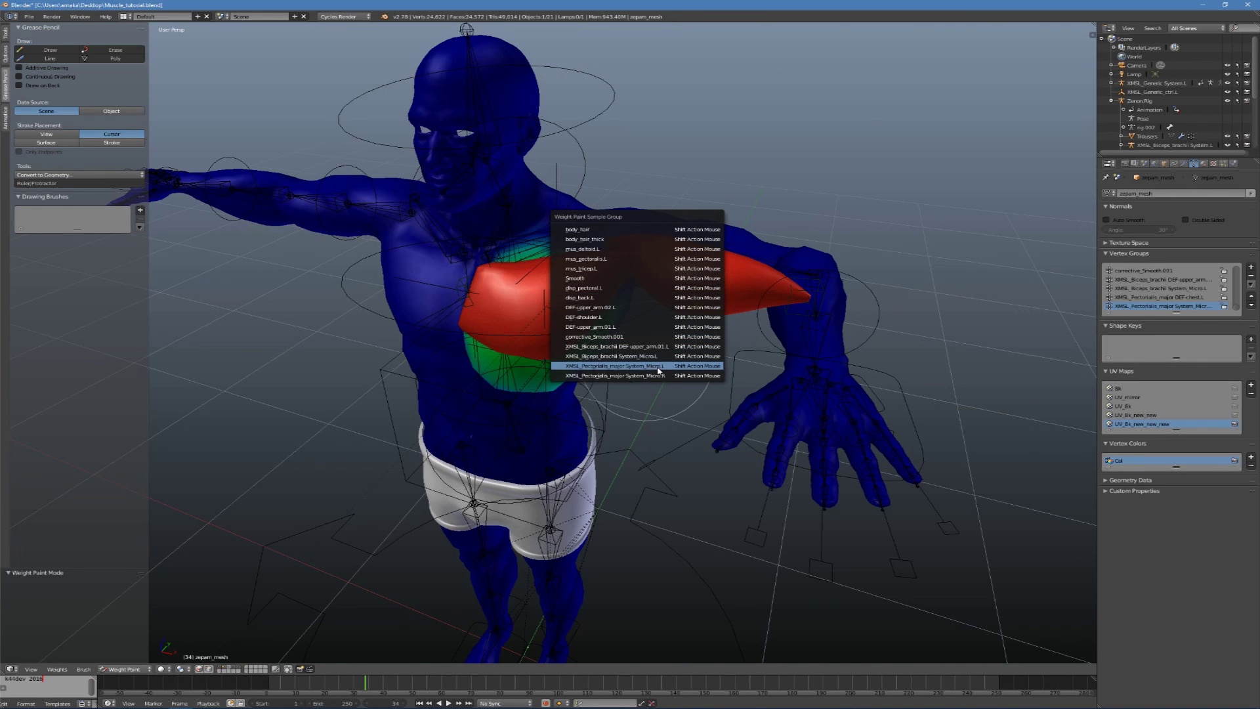
left_click(630, 355)
middle_click_drag(655, 351, 816, 259)
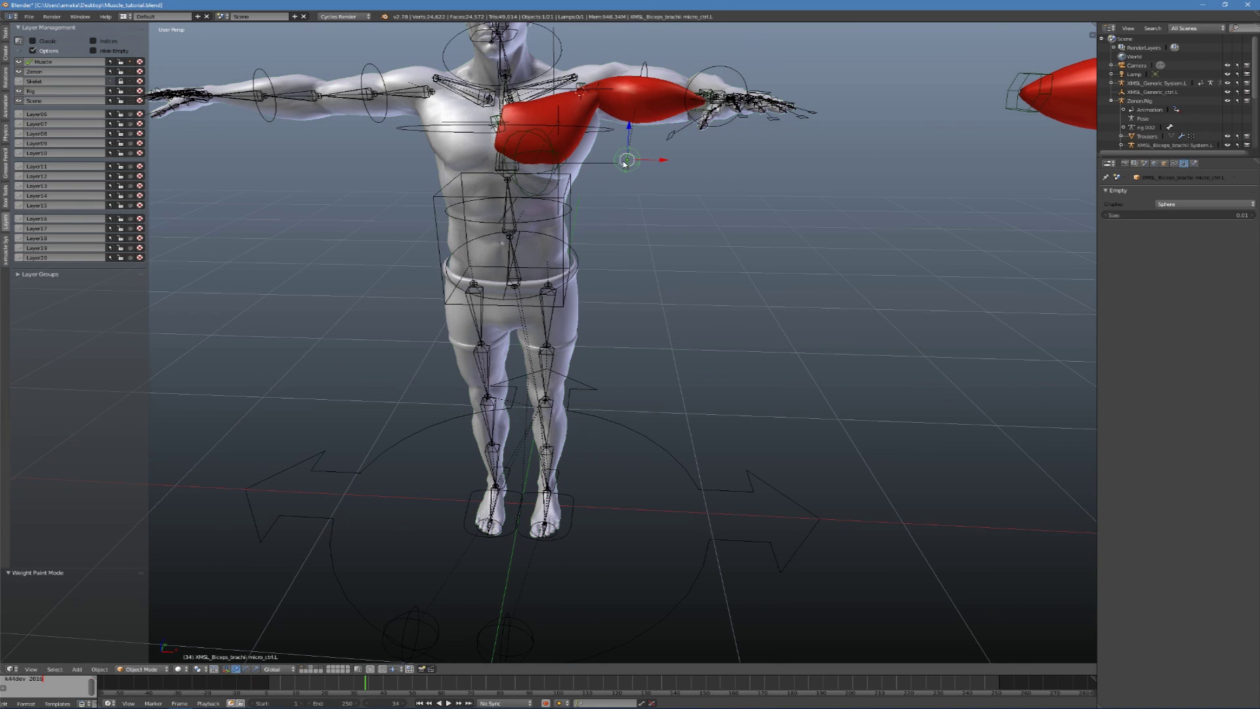
In Object Mode, move the biceps' micro-controller away from the arm and raise it about 0.249 along Z.
left_click(617, 155)
middle_click_drag(633, 229, 661, 297, "shift")
key("g")
left_click(667, 119)
middle_click_drag(667, 119, 641, 231)
key("g")
key("z")
left_click(706, 187)
middle_click_drag(640, 231, 617, 299, "shift")
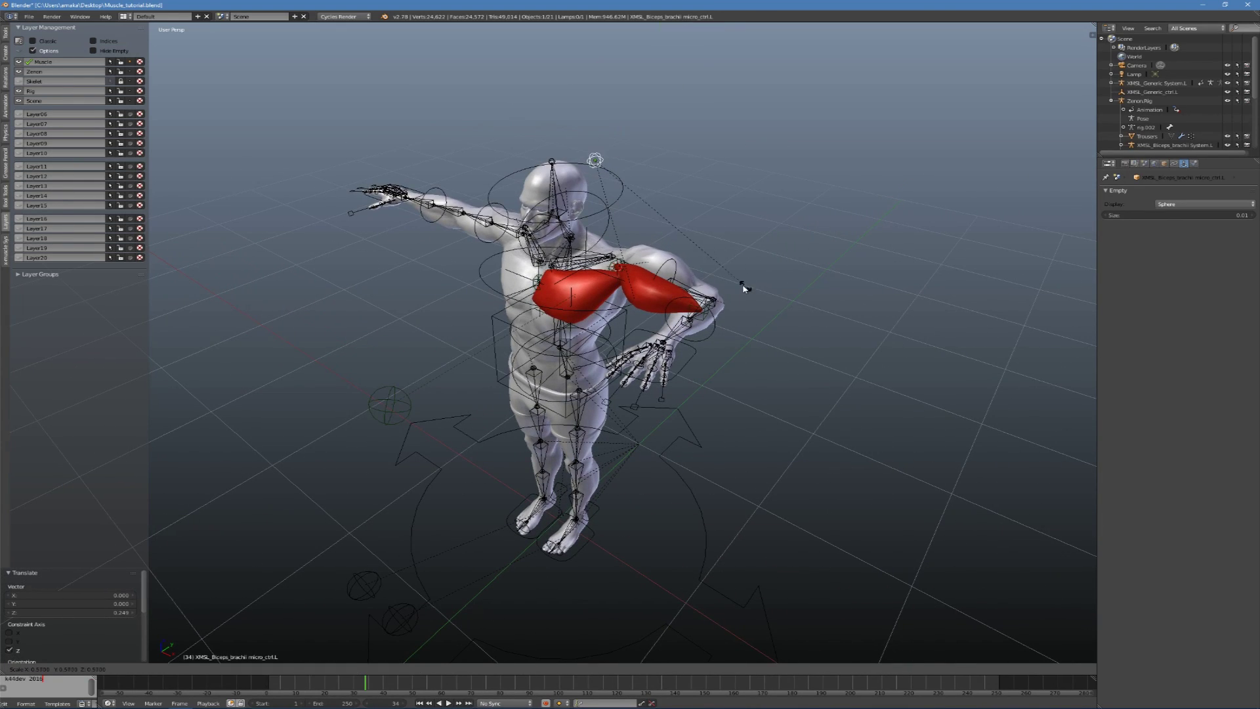
Mirror the pectoralis major, biceps and generic muscle to the character's right side with X-Mirror Muscles.
middle_click_drag(887, 344, 853, 342)
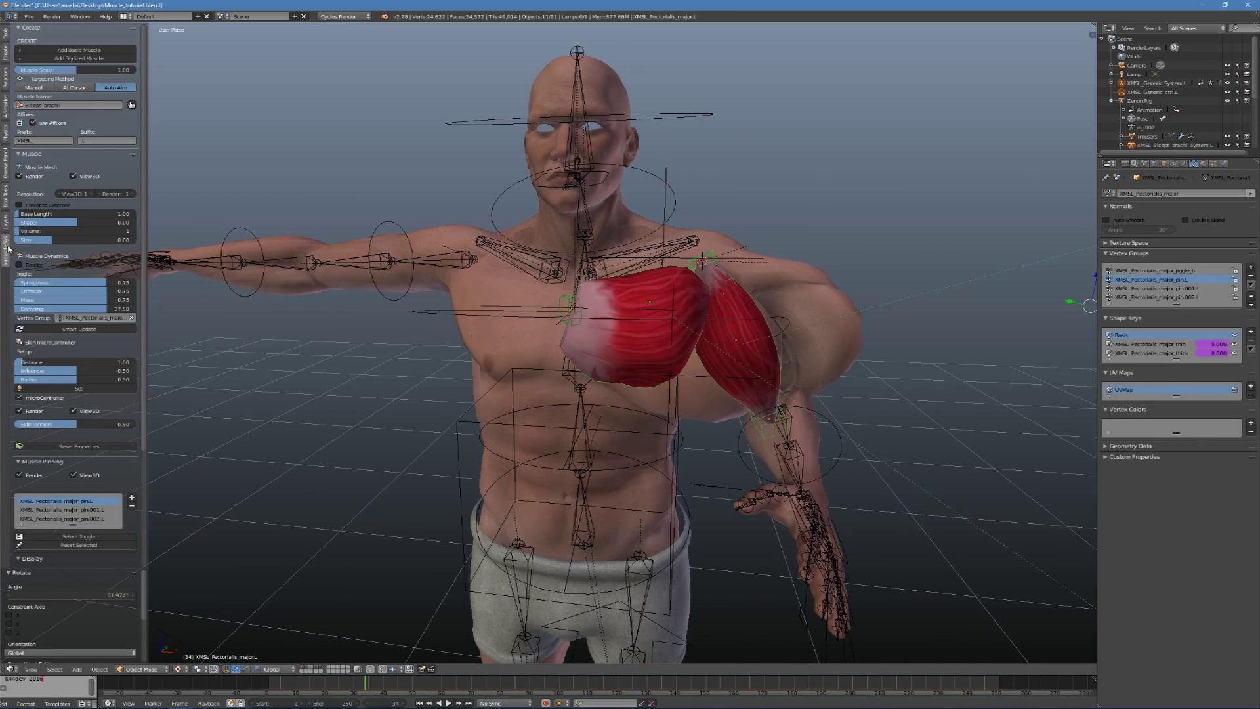
scroll(105, 296, "down", 5)
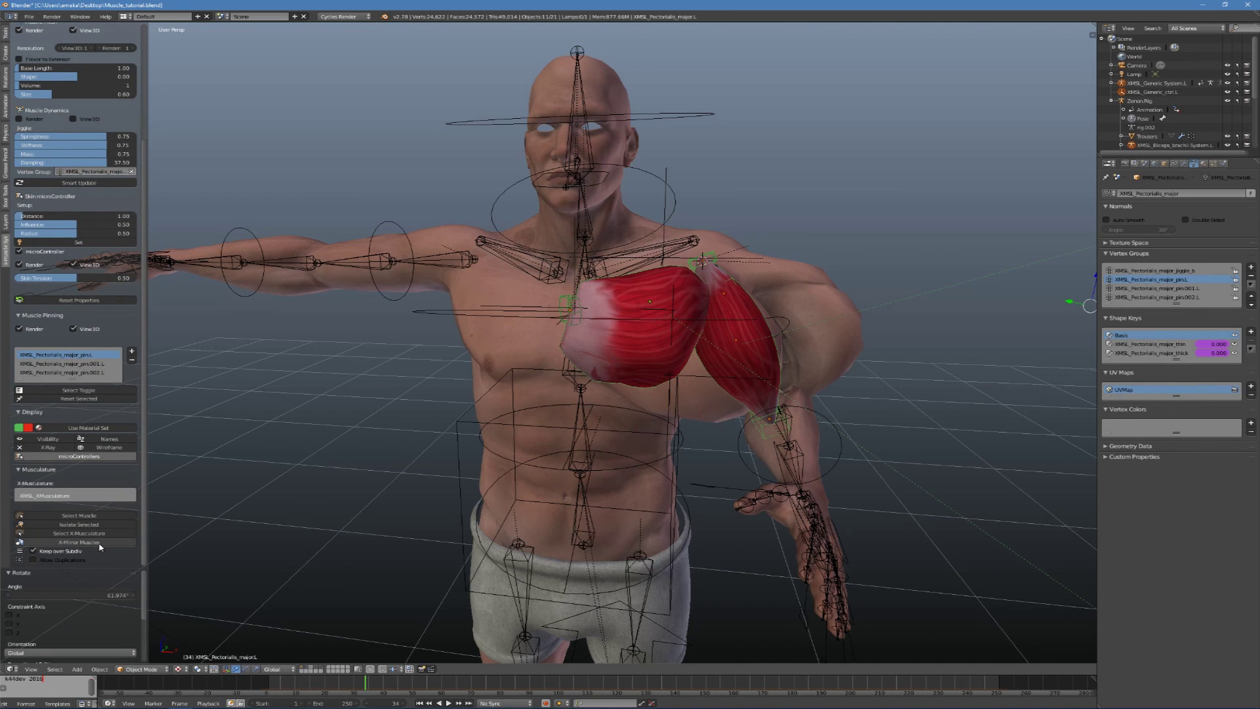
left_click(104, 543)
scroll(421, 377, "down", 5)
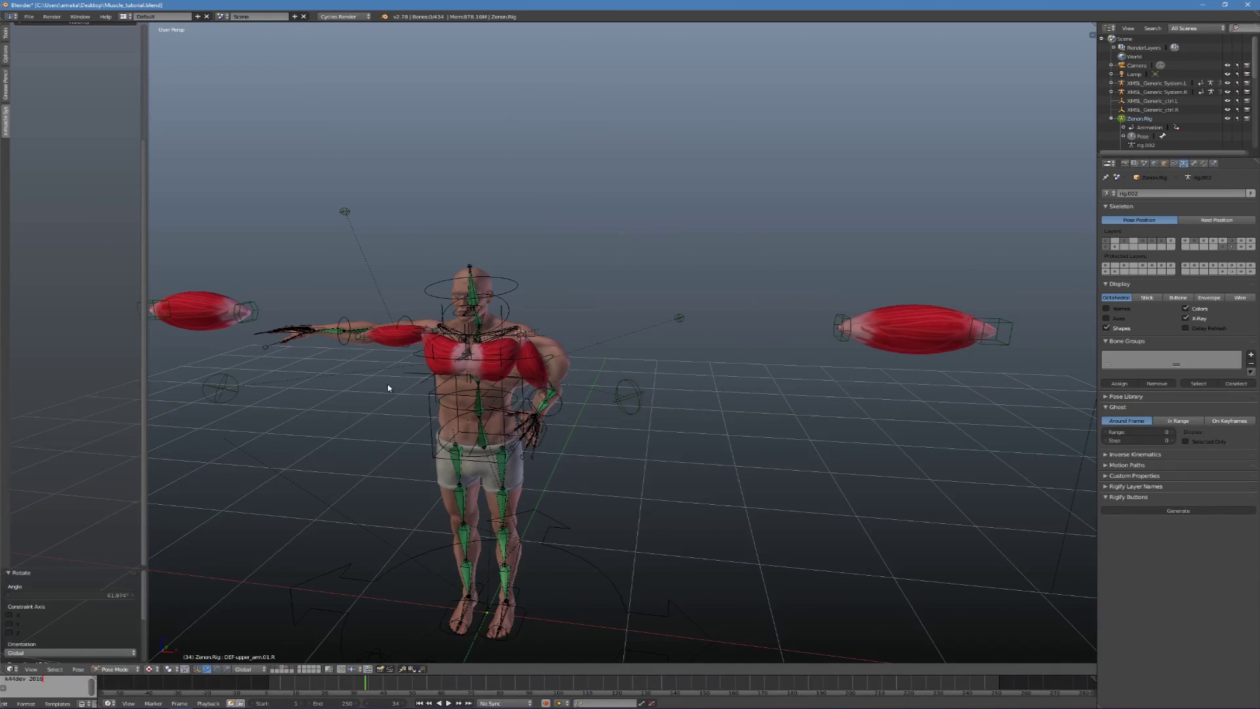
scroll(391, 384, "down", 2)
scroll(294, 346, "up", 5)
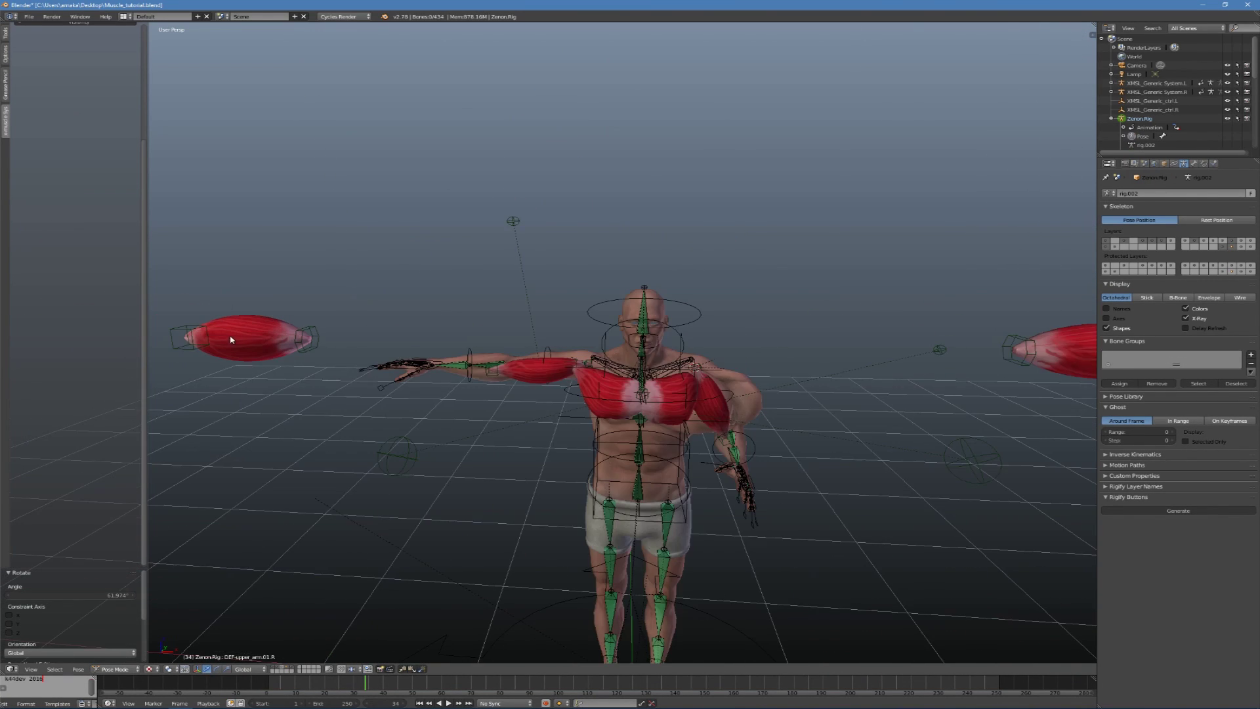
Select the mirrored generic muscle and its system object, and undo back to before the muscles were mirrored.
right_click(286, 342)
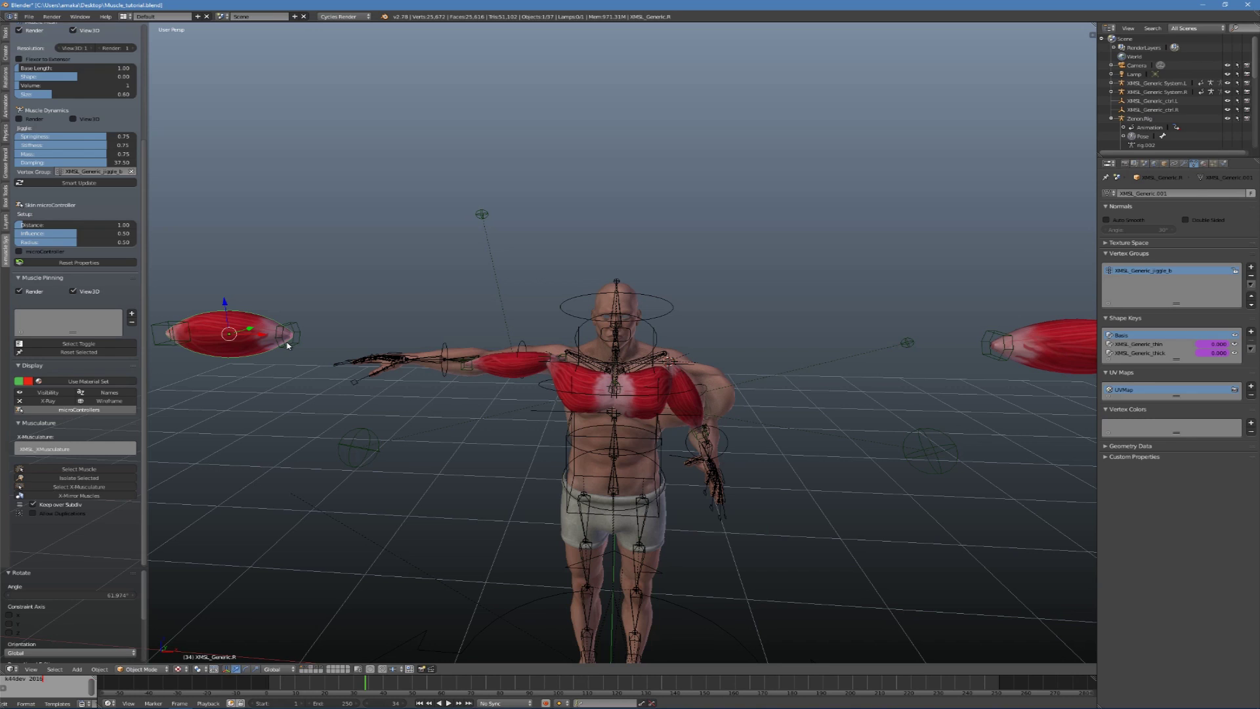
right_click(287, 344)
scroll(294, 358, "down", 2)
scroll(294, 359, "up", 2)
scroll(282, 358, "down", 4)
scroll(118, 314, "up", 2)
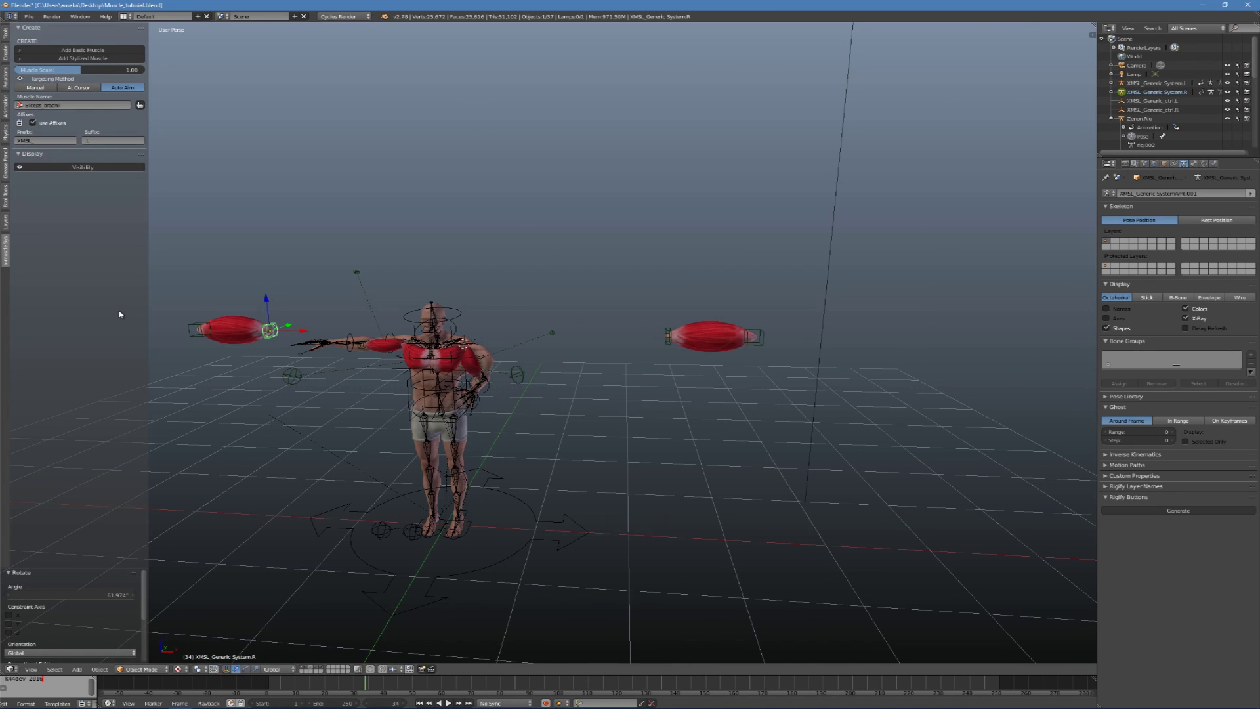
key("ctrl+z")
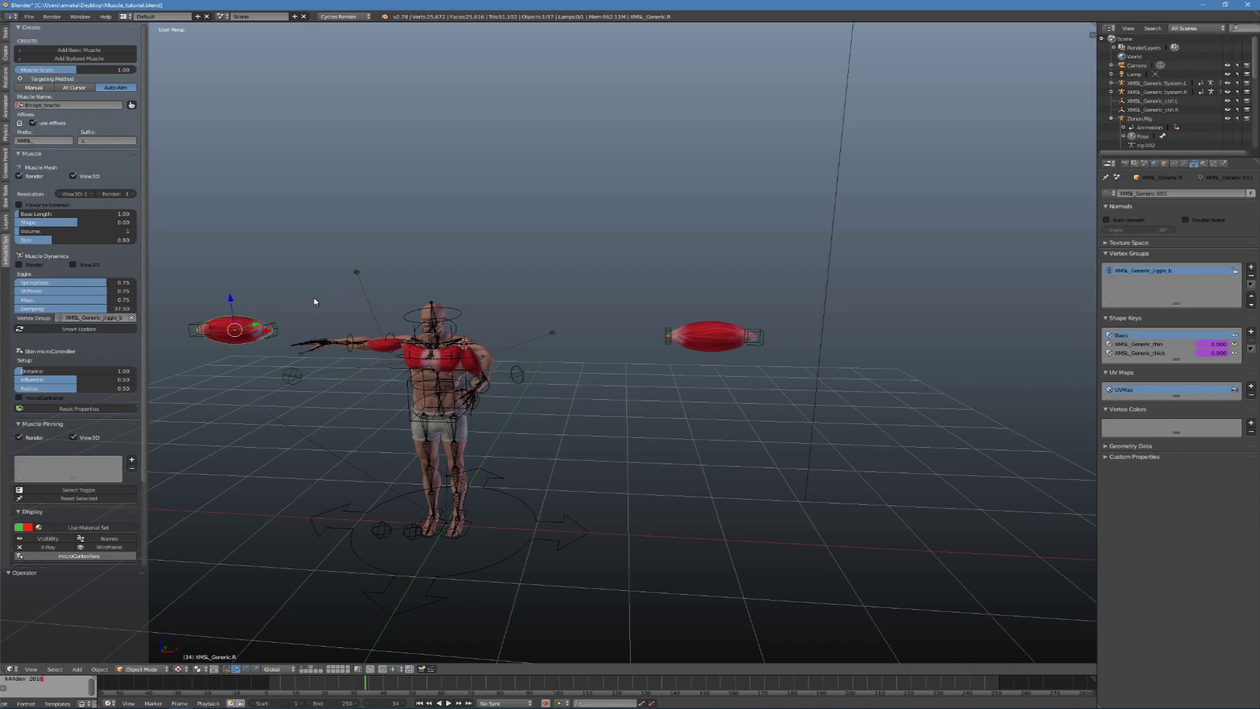
key("ctrl+z")
Rename the generic muscle as Biceps_brachii with the prefix L_.
scroll(318, 316, "up", 2)
right_click(827, 326)
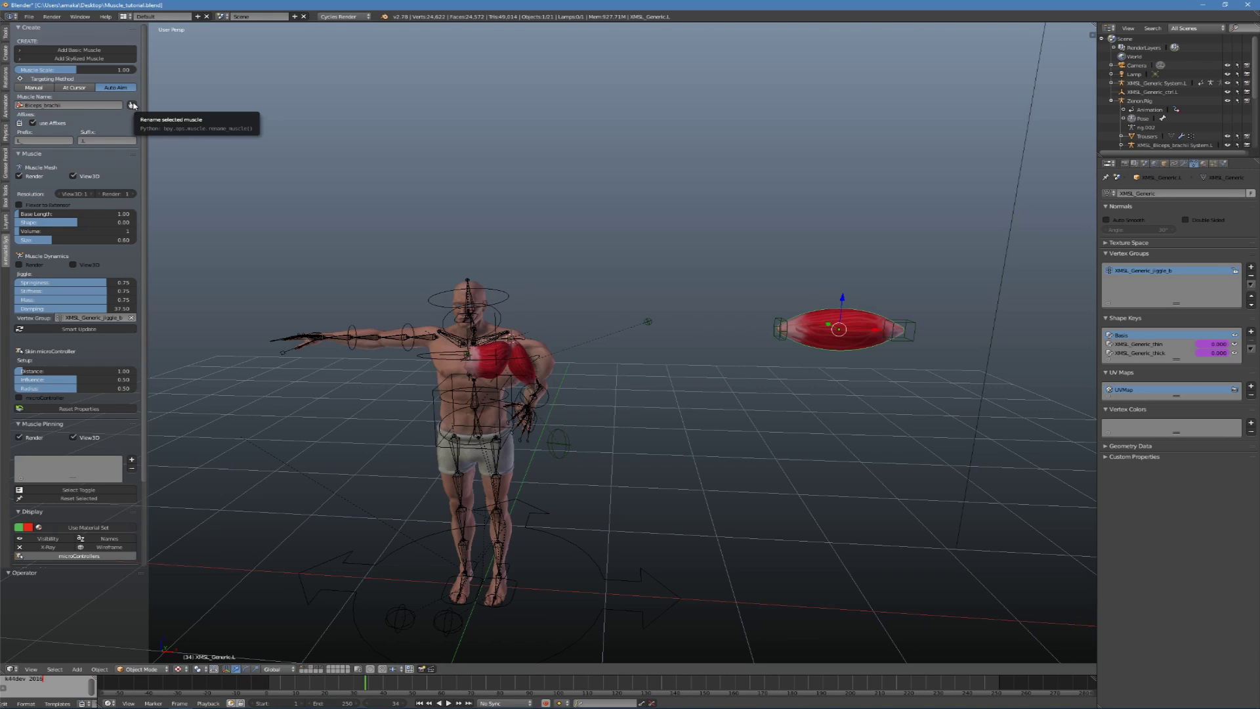
left_click(132, 105)
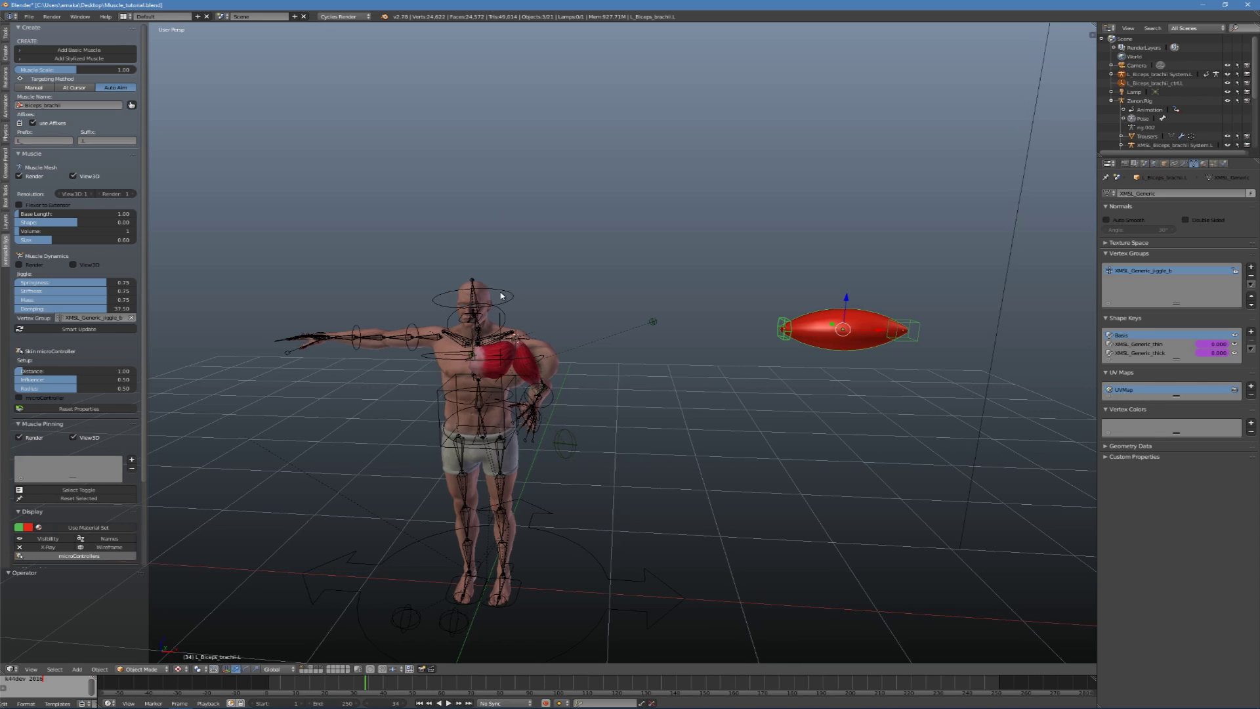
middle_click_drag(487, 338, 546, 328, "shift")
scroll(578, 394, "up", 3)
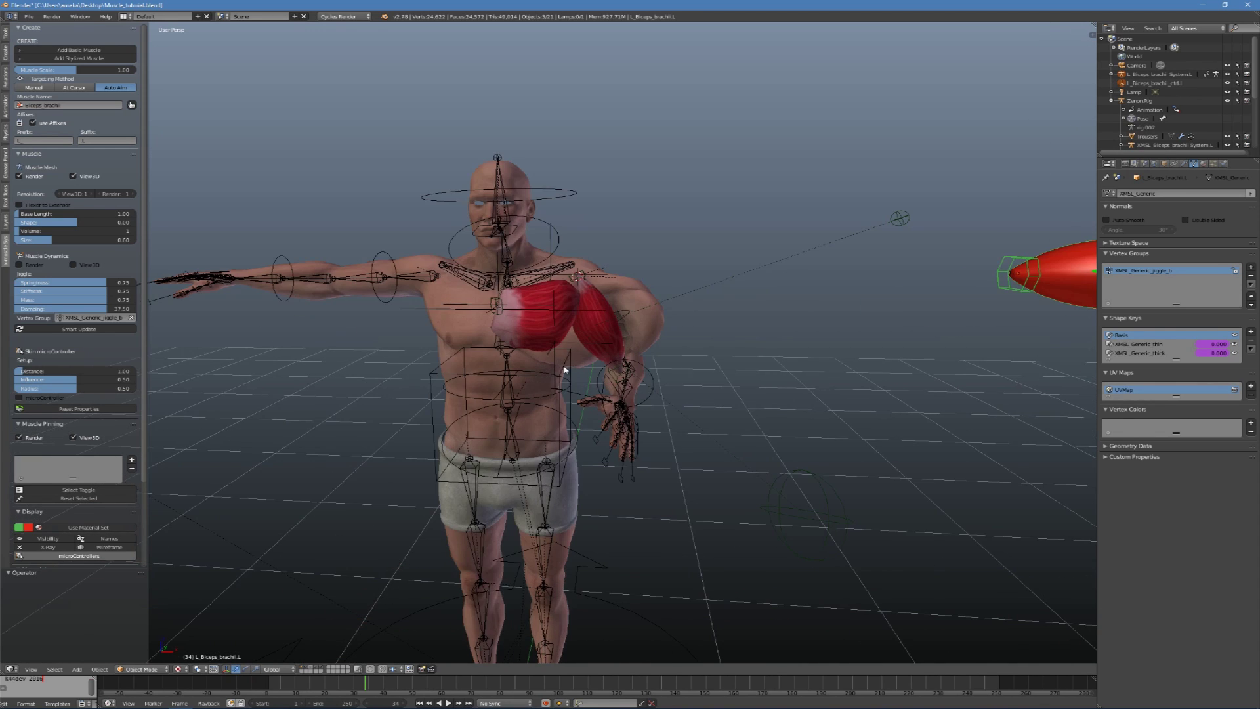
Mirror the pectoralis major and biceps muscles to the character's right side with X-Mirror Muscles, and put the rig in Pose Mode.
scroll(562, 335, "down", 1)
right_click(562, 335)
left_click(32, 558)
scroll(95, 468, "down", 5)
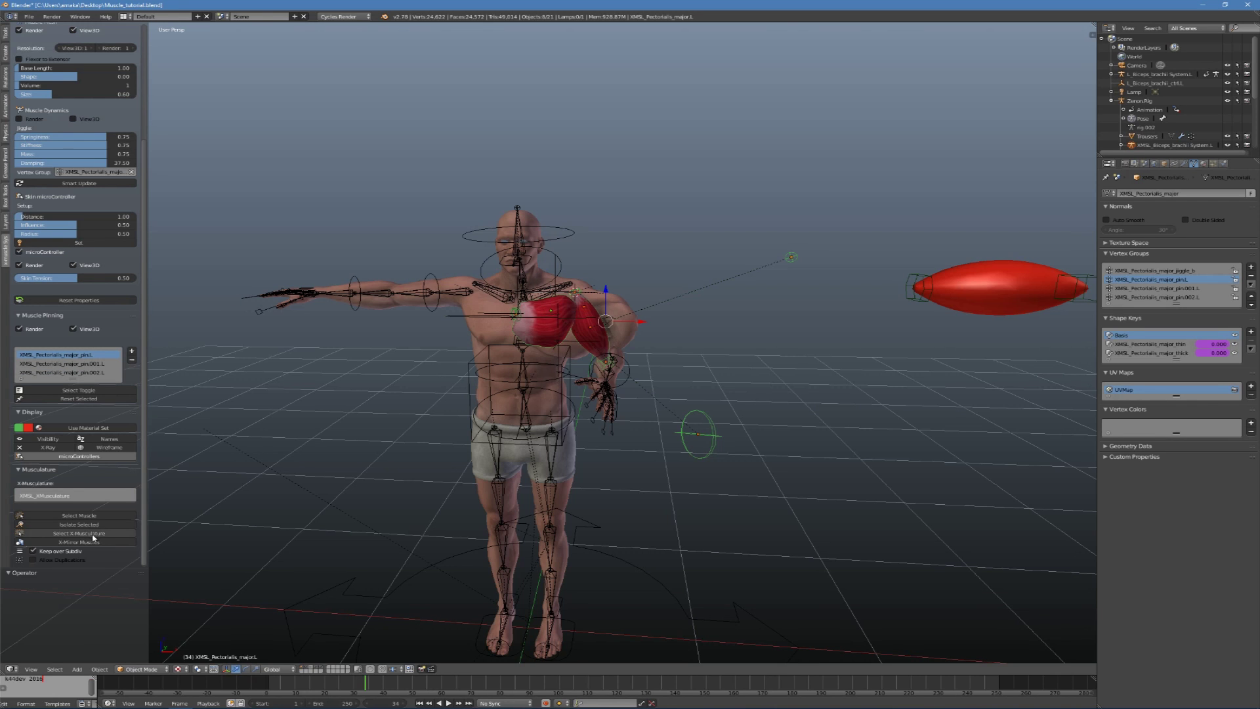
key("ctrl+Tab")
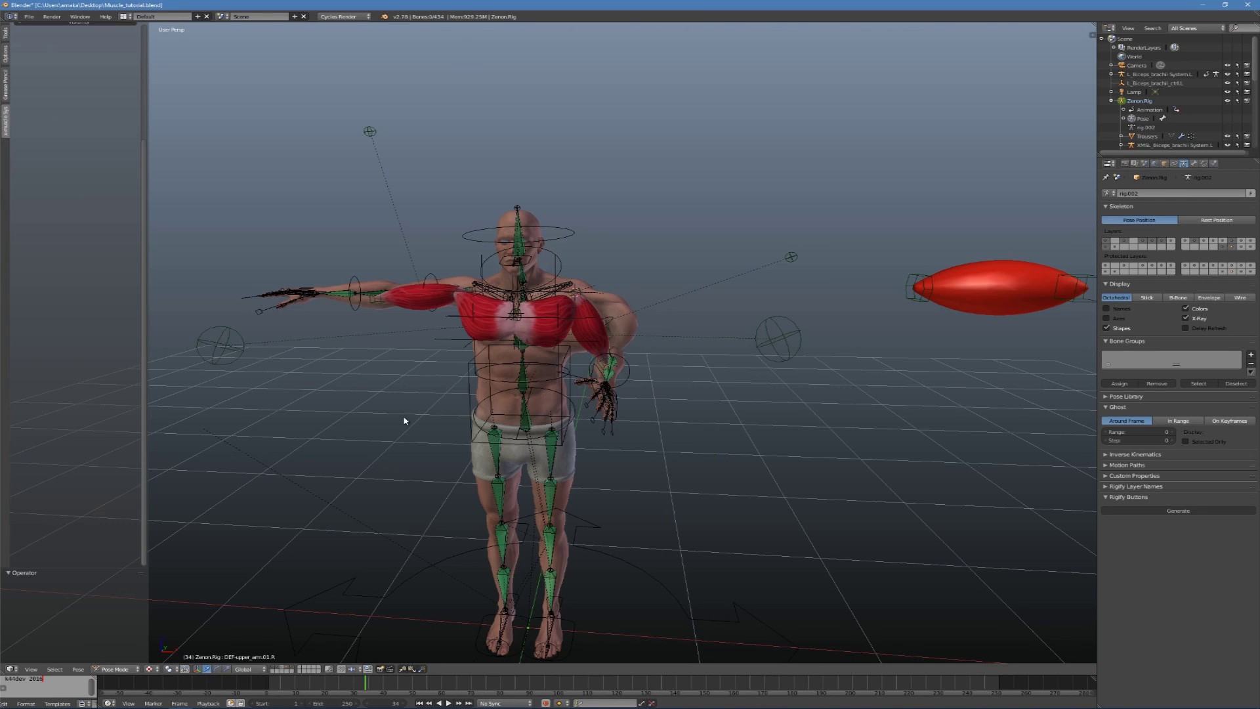
scroll(445, 386, "down", 4)
scroll(444, 386, "up", 1)
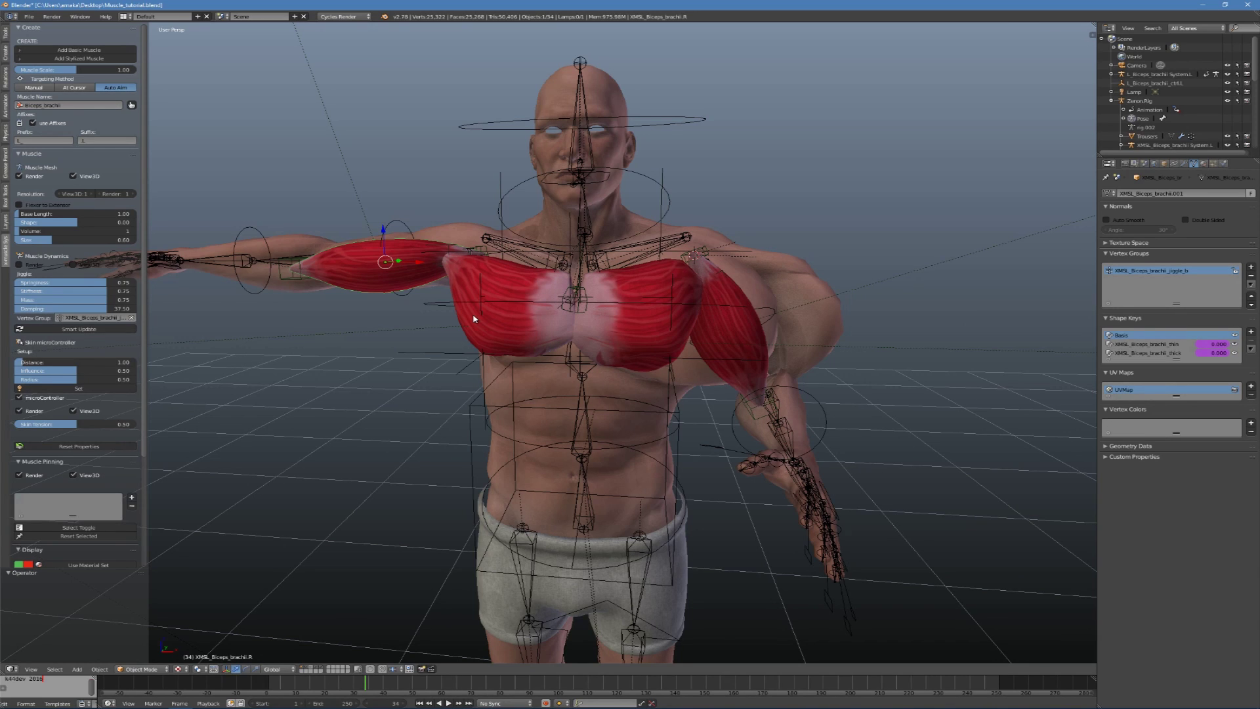
Select the whole X-Musculature with the body mesh, apply the muscles to the body, and clear the rig's pose.
scroll(95, 425, "down", 5)
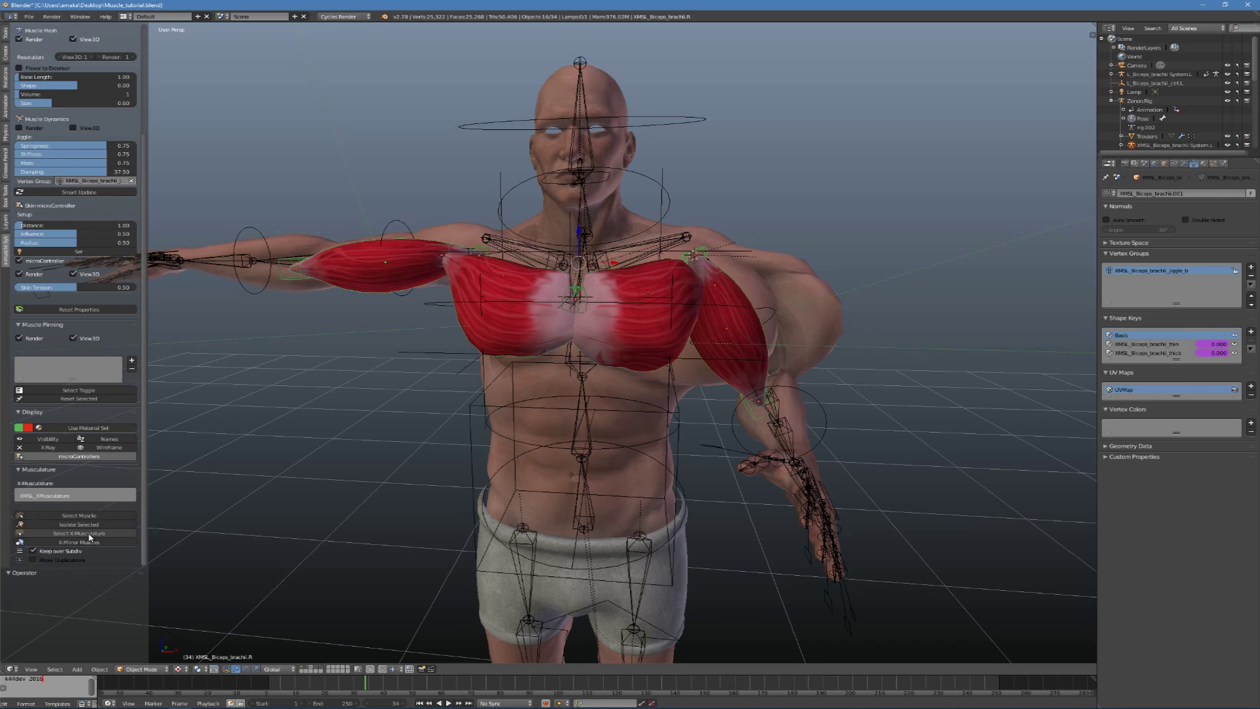
middle_click_drag(412, 412, 422, 422)
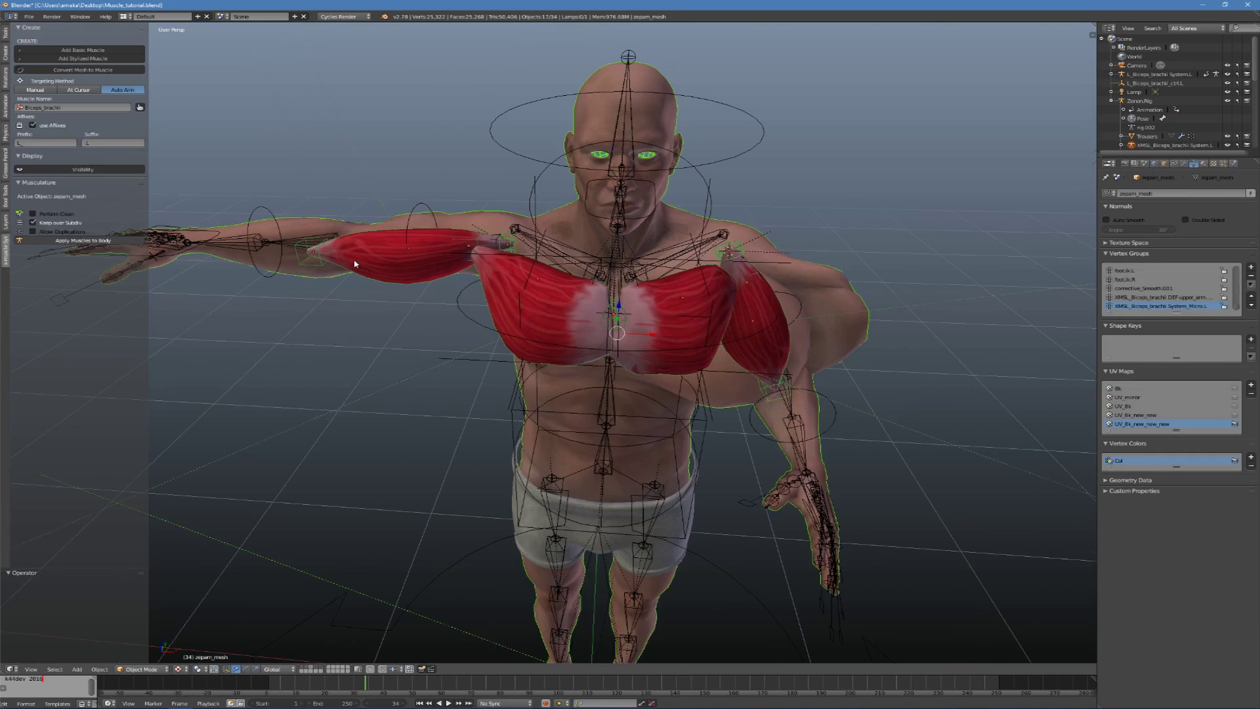
scroll(420, 271, "down", 3)
middle_click_drag(456, 296, 494, 305)
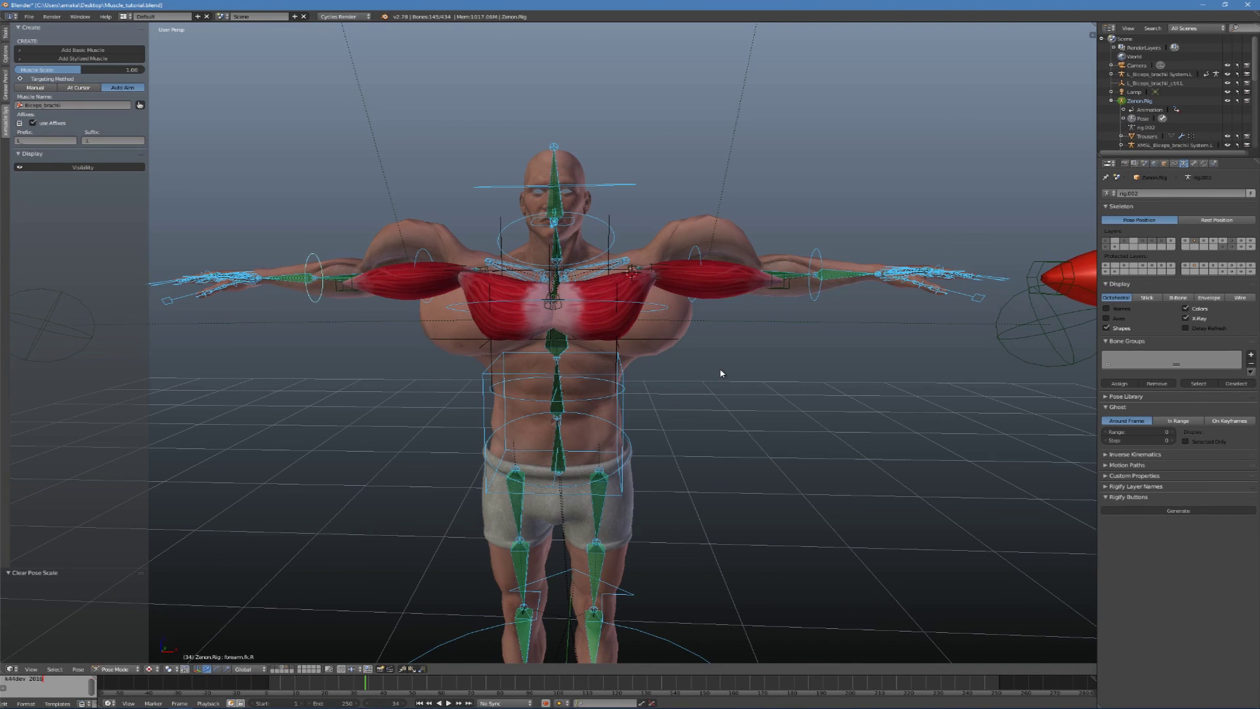
Deselect all bones, return the rig to Object Mode, and hide the Muscle and Rig layers.
key("a")
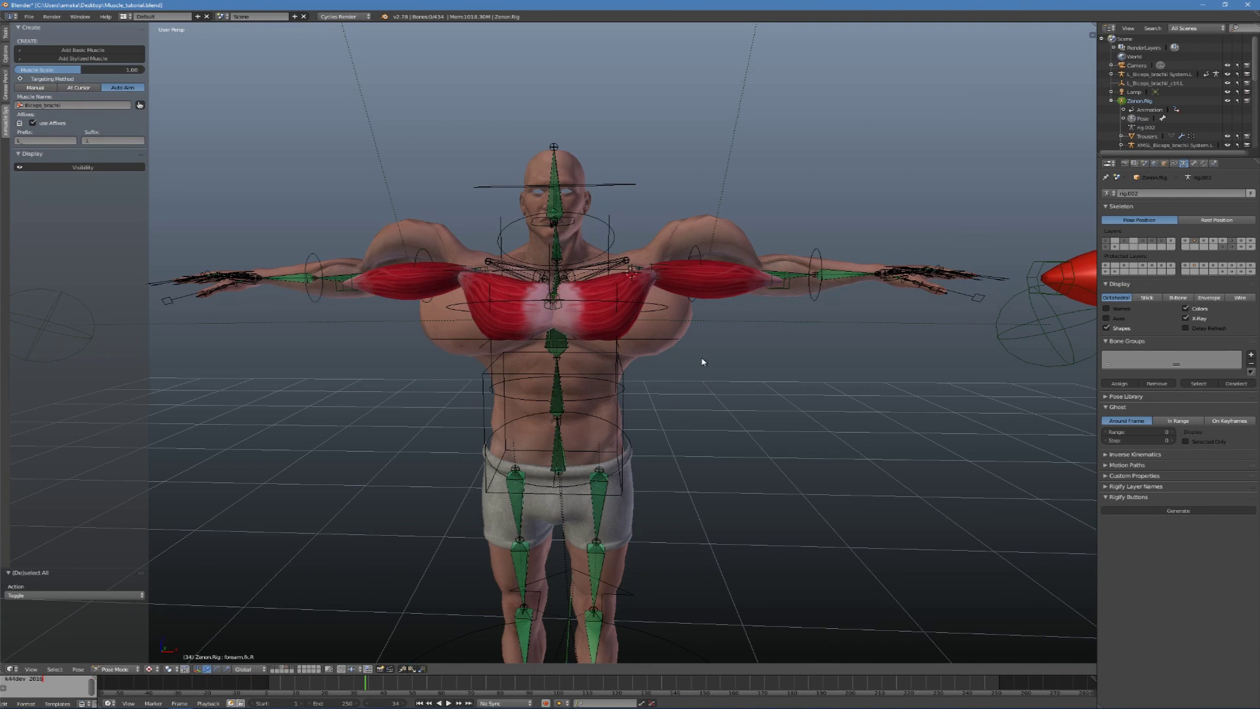
key("ctrl+Tab")
left_click(7, 209)
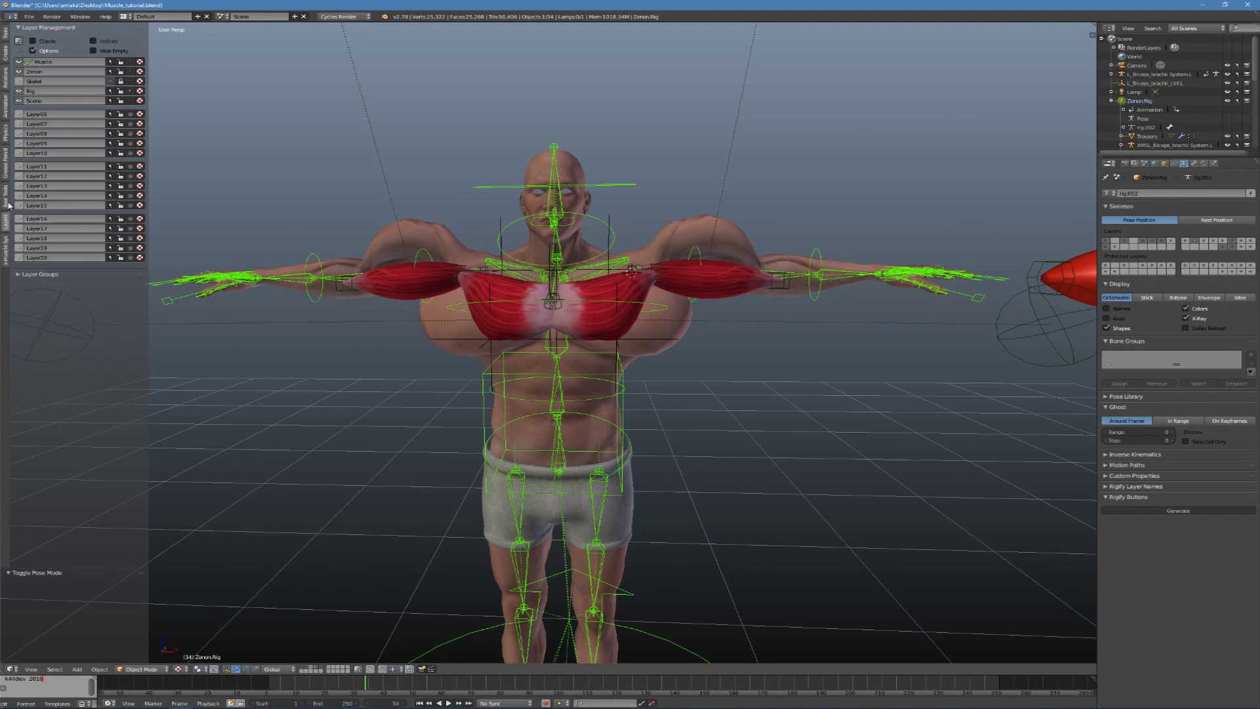
left_click(18, 61)
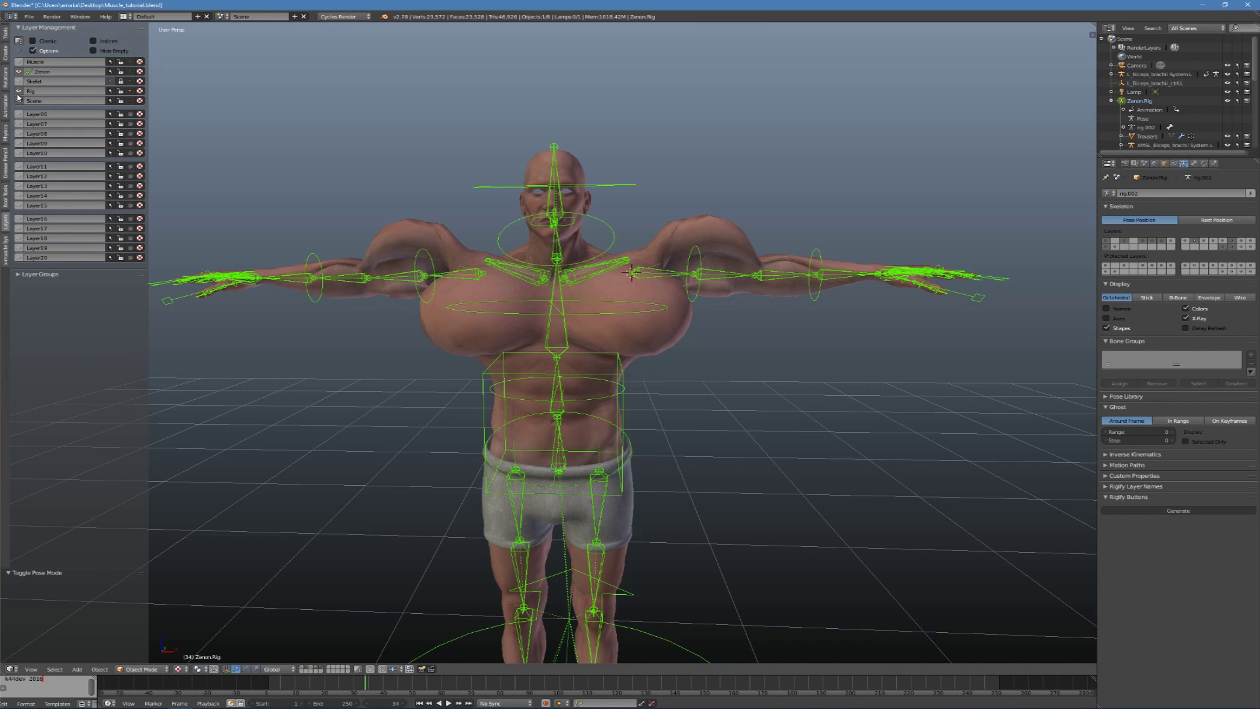
left_click(19, 91)
key("KP_1")
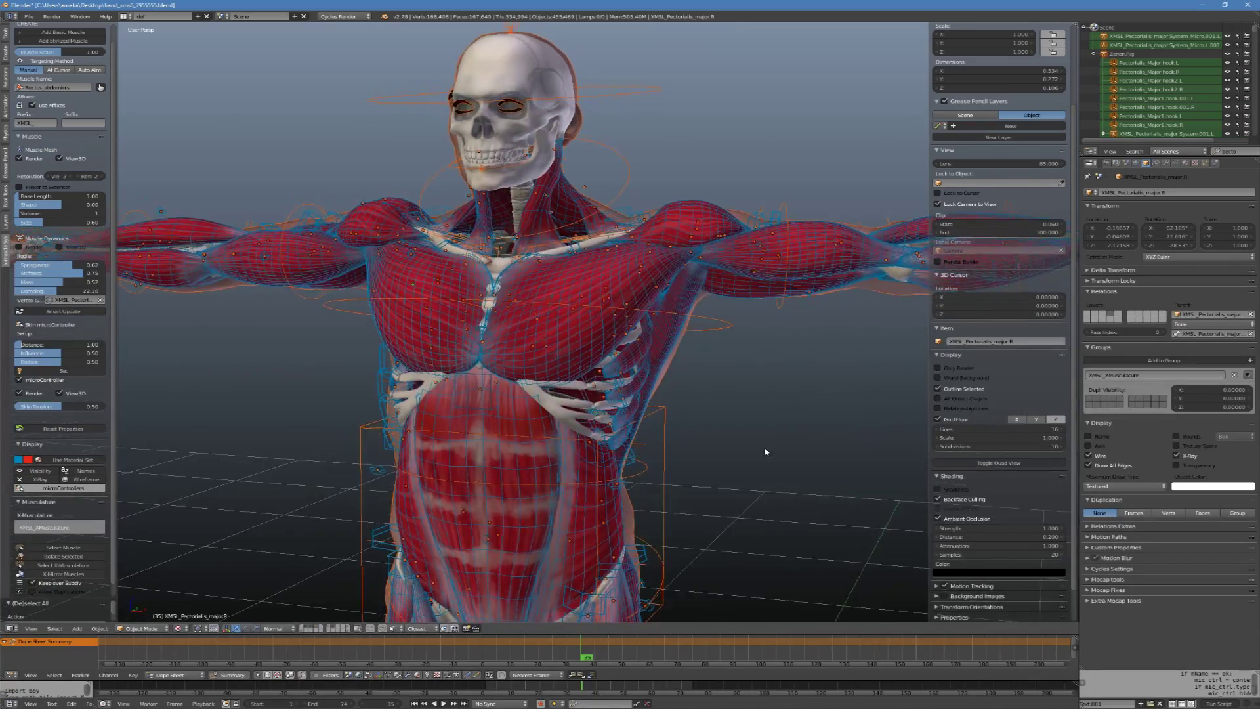
middle_click_drag(761, 443, 706, 408)
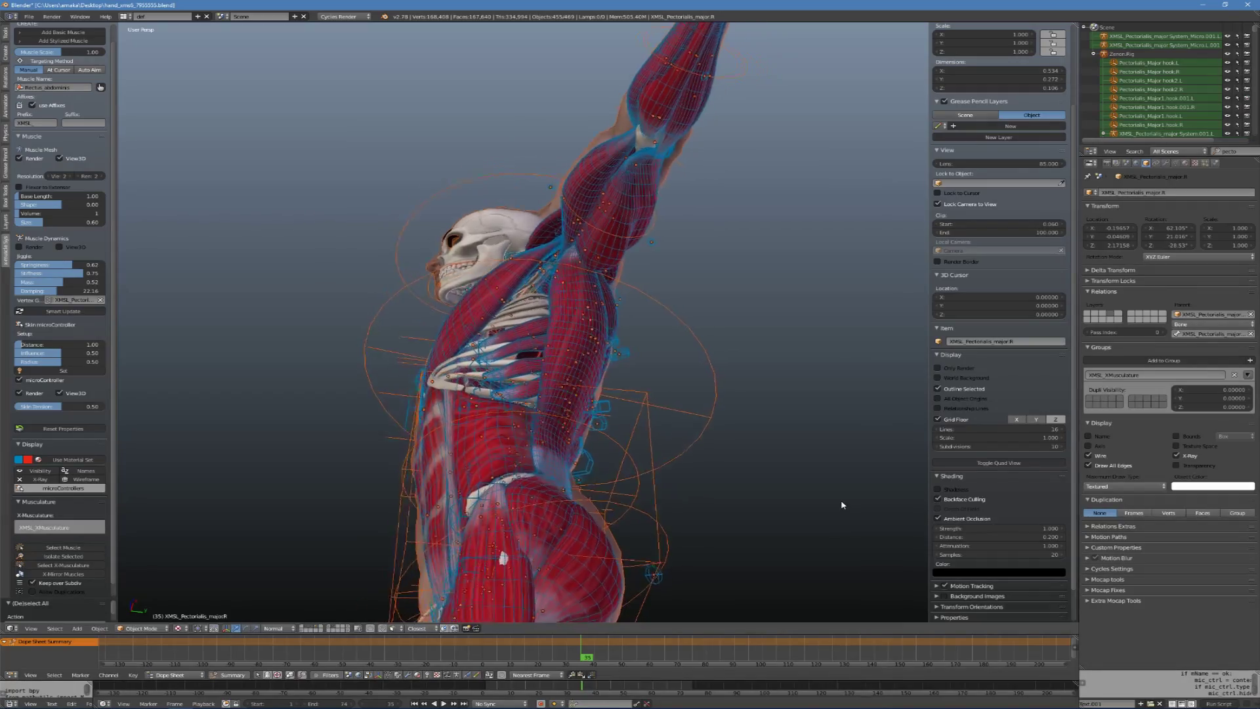
middle_click_drag(838, 506, 760, 515)
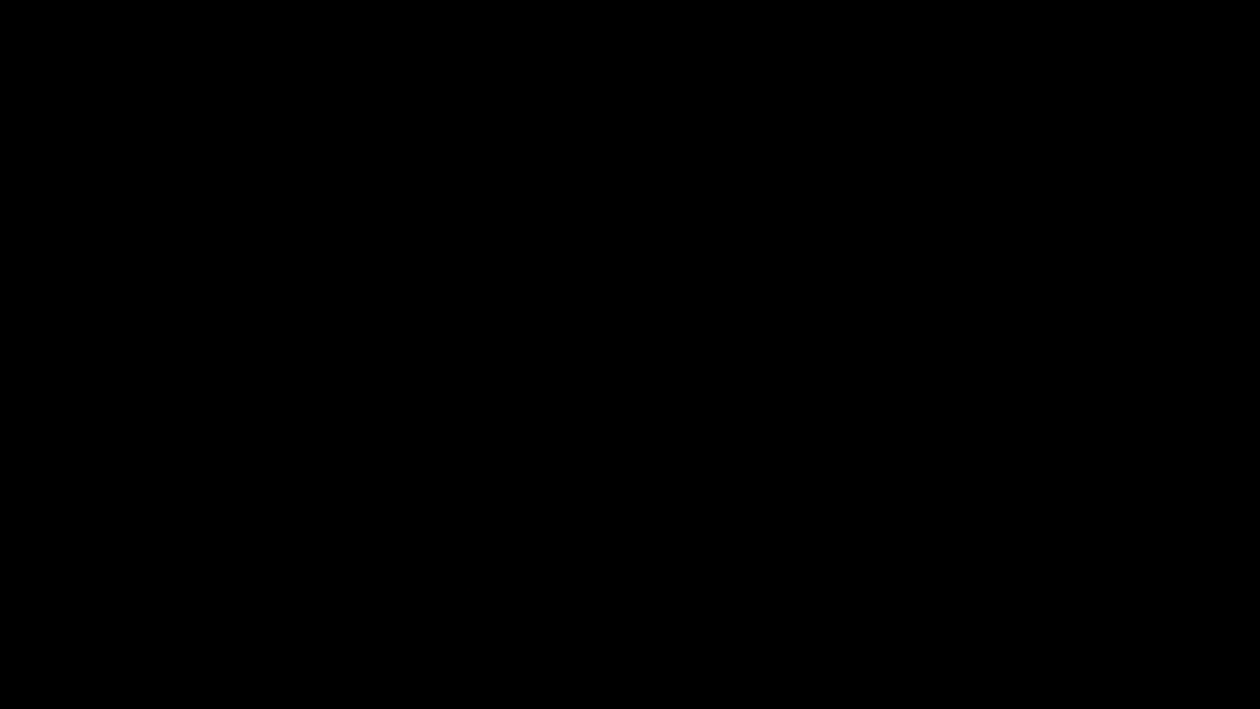